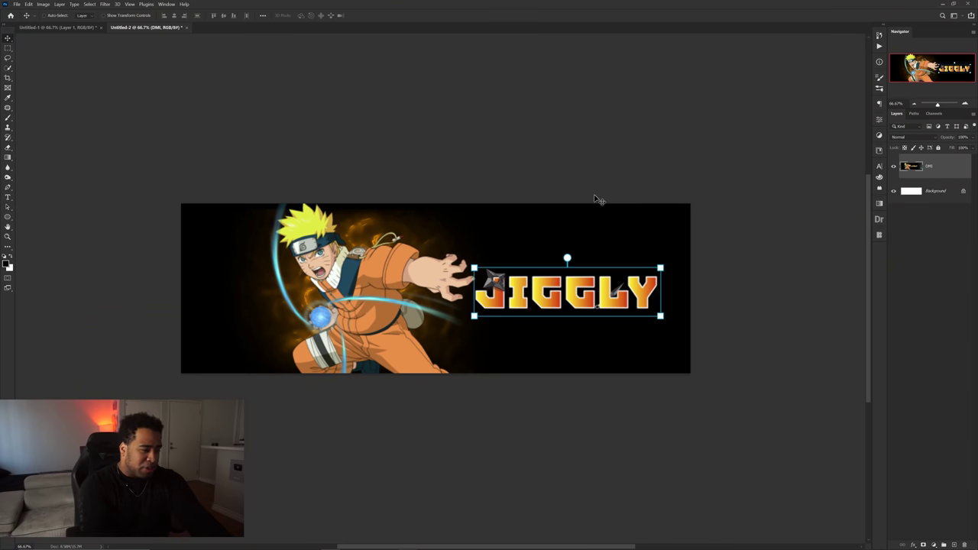
- Copy the "Shuriken 2 Free 3D Model" picture from the "naruto shurikens" Google image results and paste it into the Untitled-1 Photoshop collage
click(72, 26)
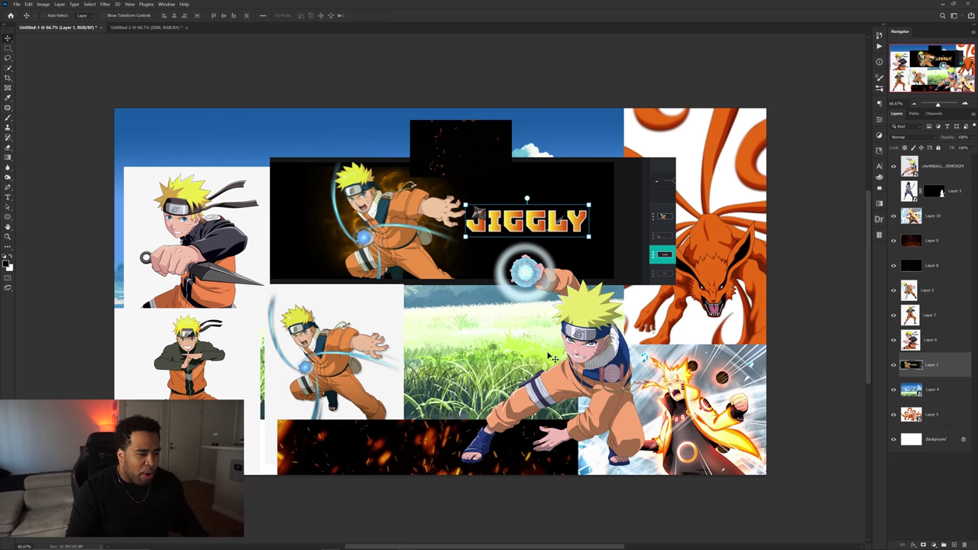
click(579, 369)
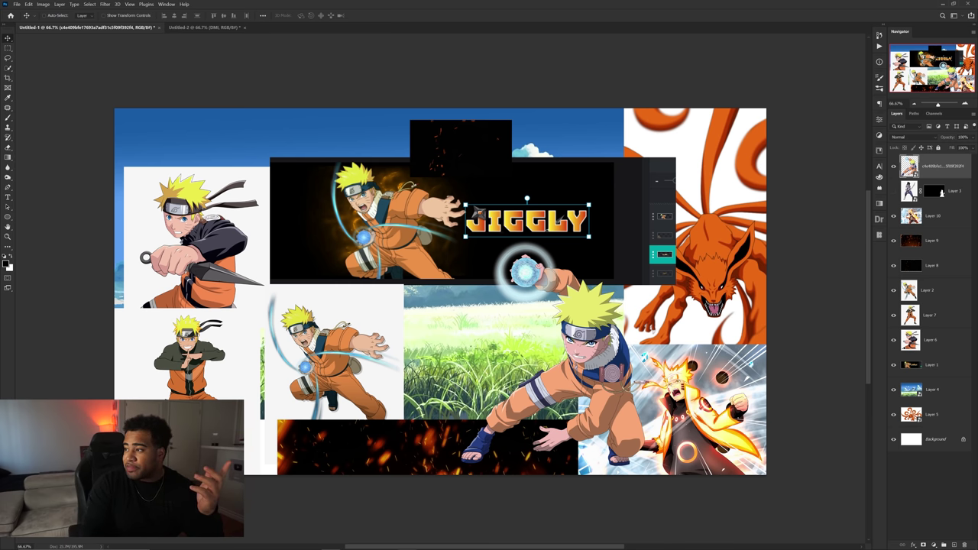
drag(977, 46, 784, 3)
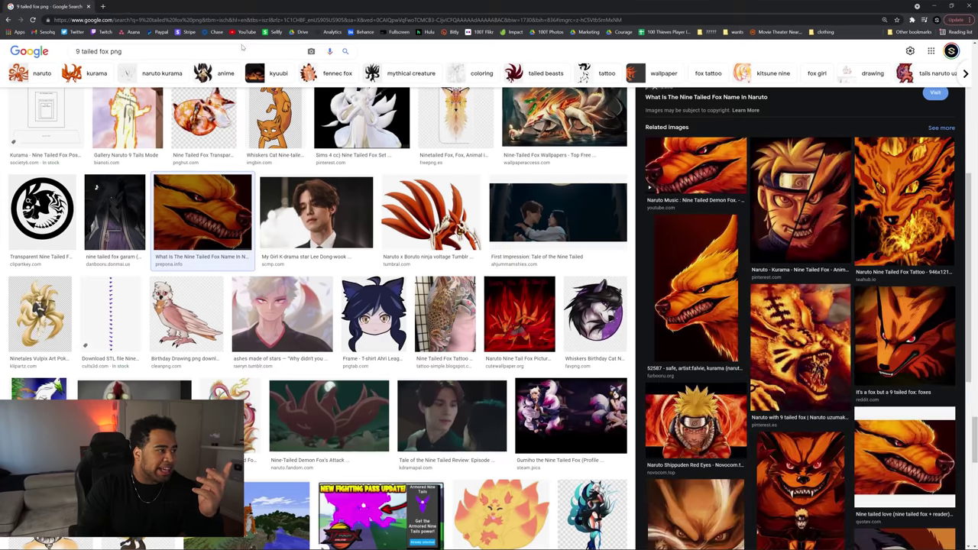
key(Return)
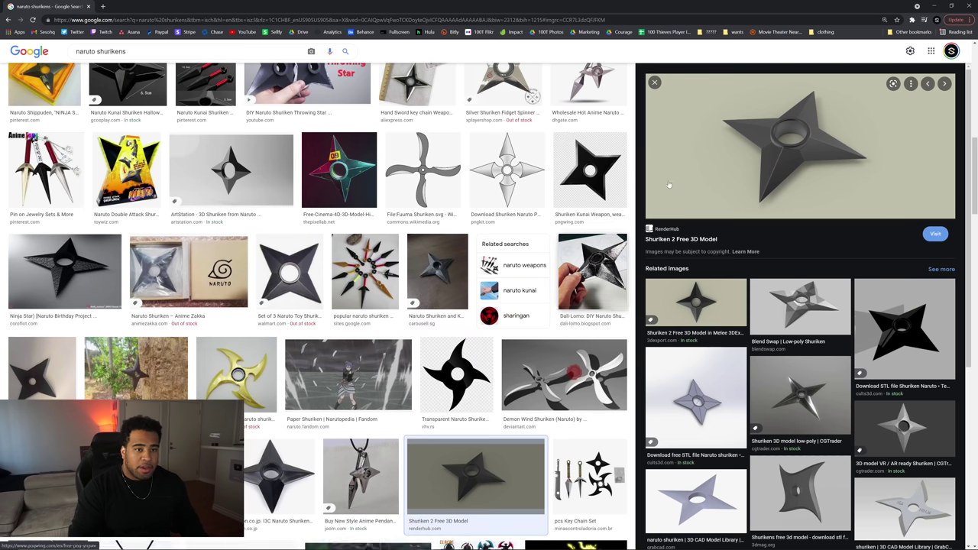
right_click(785, 137)
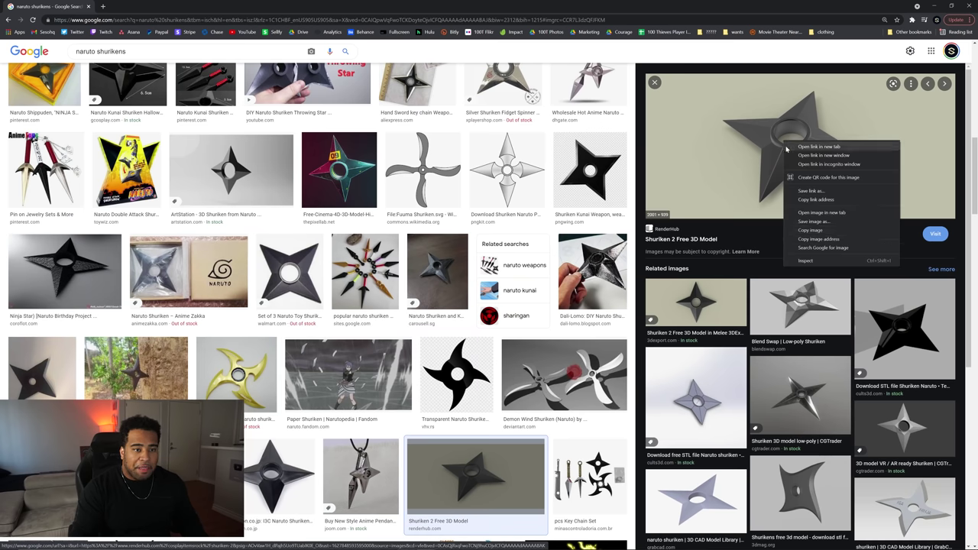
click(821, 232)
key(alt+Tab)
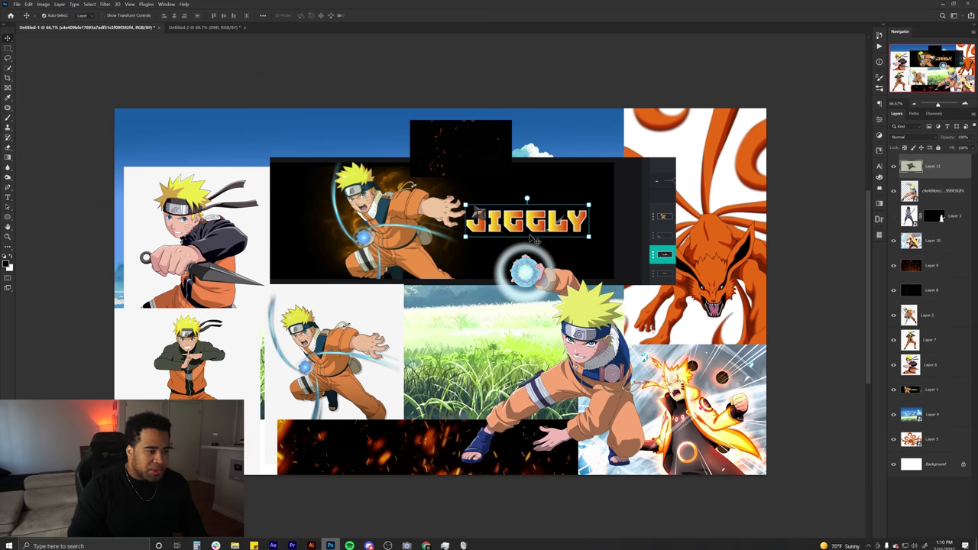
key(ctrl+v)
- Switch to Chrome and look through the related shuriken images for more reference pictures
click(425, 542)
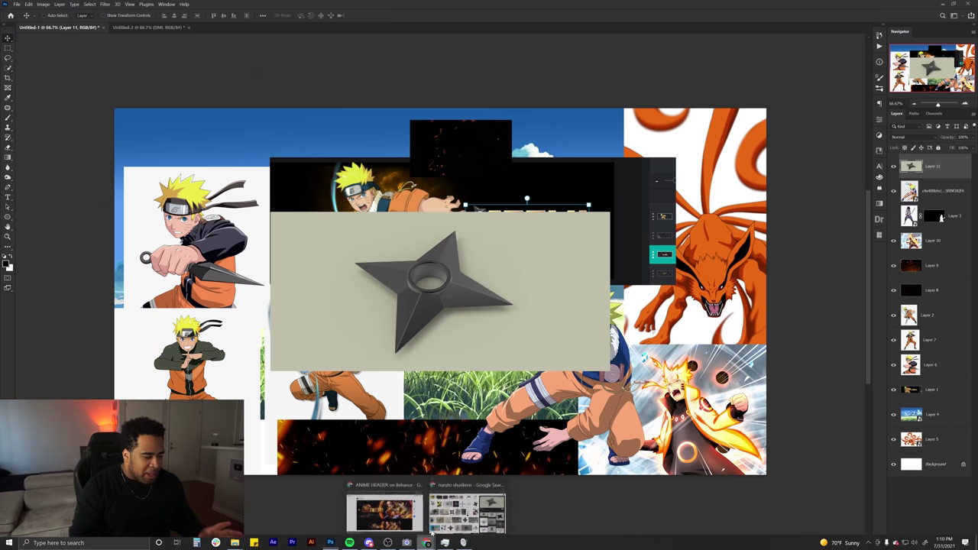
click(475, 516)
scroll(769, 216, down, 3)
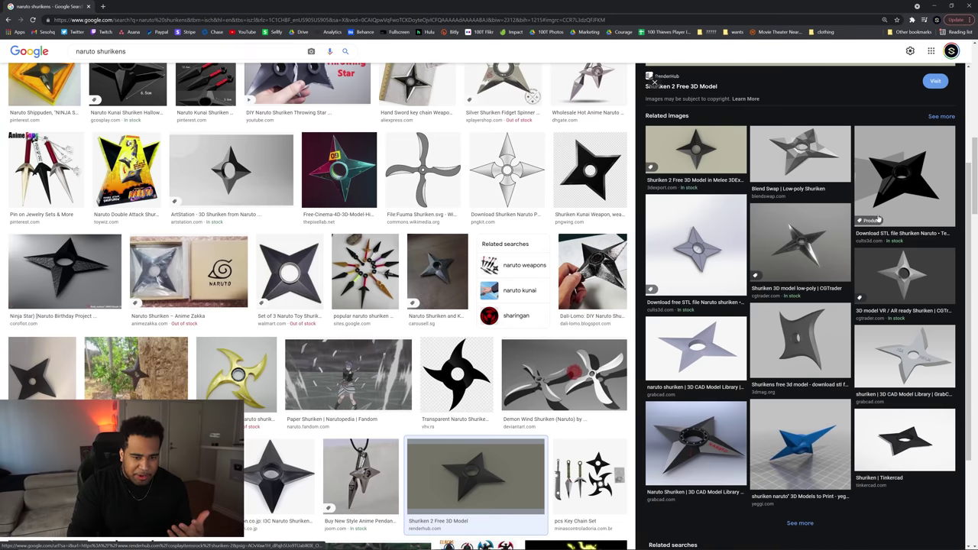
key(alt+Tab)
- Bring the crouching Naruto render into the Untitled-2 banner, hide the DMI reference layer, and reposition the render
click(894, 216)
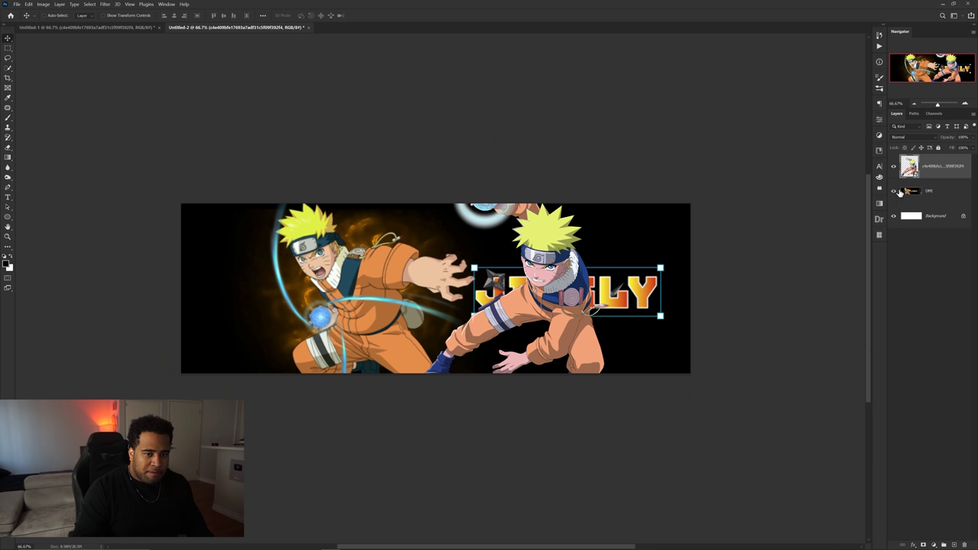
click(893, 190)
drag(484, 277, 527, 286)
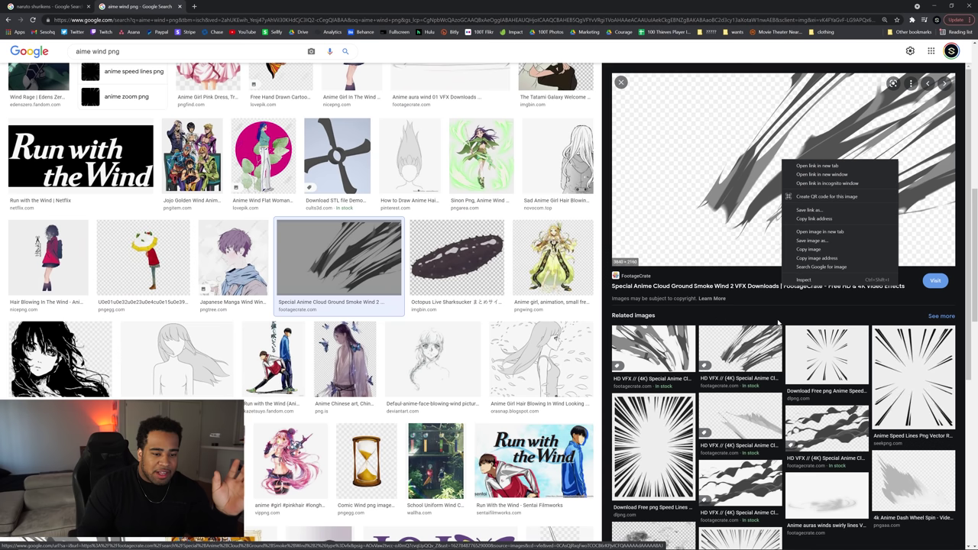
- Switch to Illustrator and move the light-blue wind streak shapes out of the traced image onto the empty area above the artboard
right_click(768, 193)
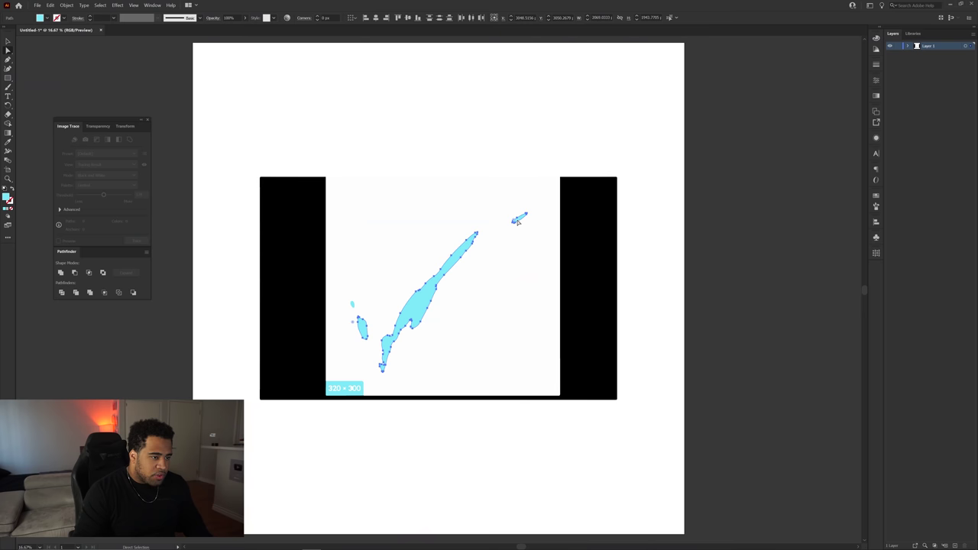
click(458, 257)
mouse_move(458, 257)
mouse_down()
mouse_move(506, 125)
mouse_move(460, 341)
mouse_move(675, 153)
mouse_move(654, 153)
mouse_up()
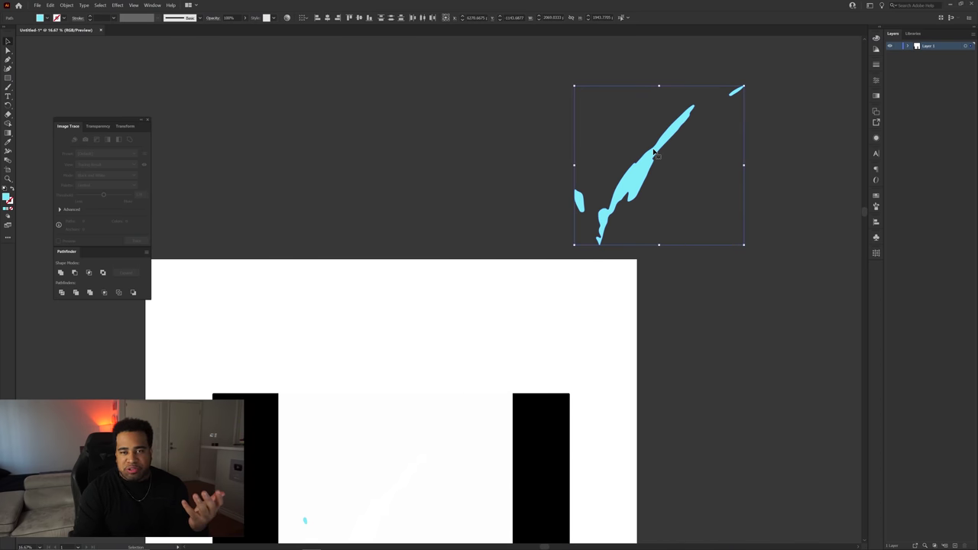
click(535, 364)
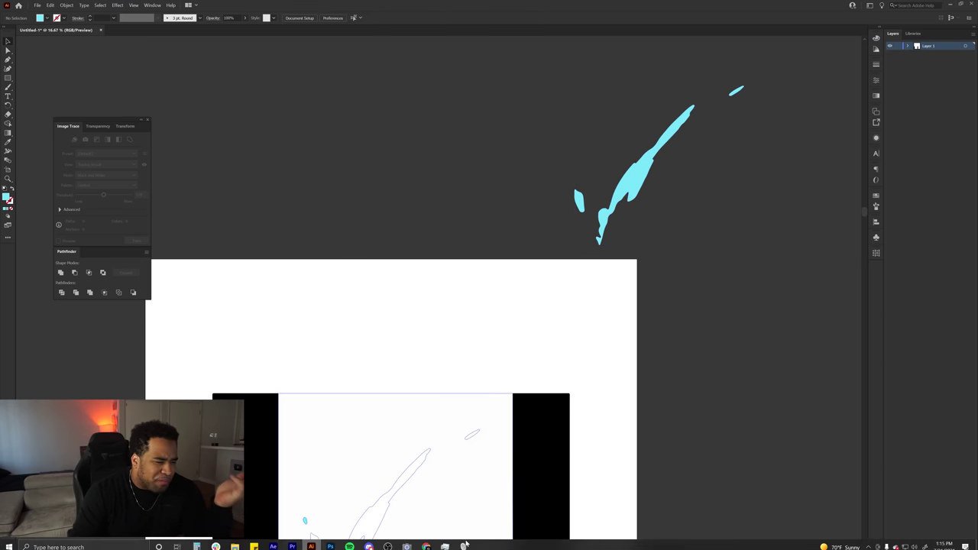
- Switch to Photoshop, bring the sky-and-grass landscape into the Untitled-2 banner, and place it beneath the crouching Naruto render
click(330, 543)
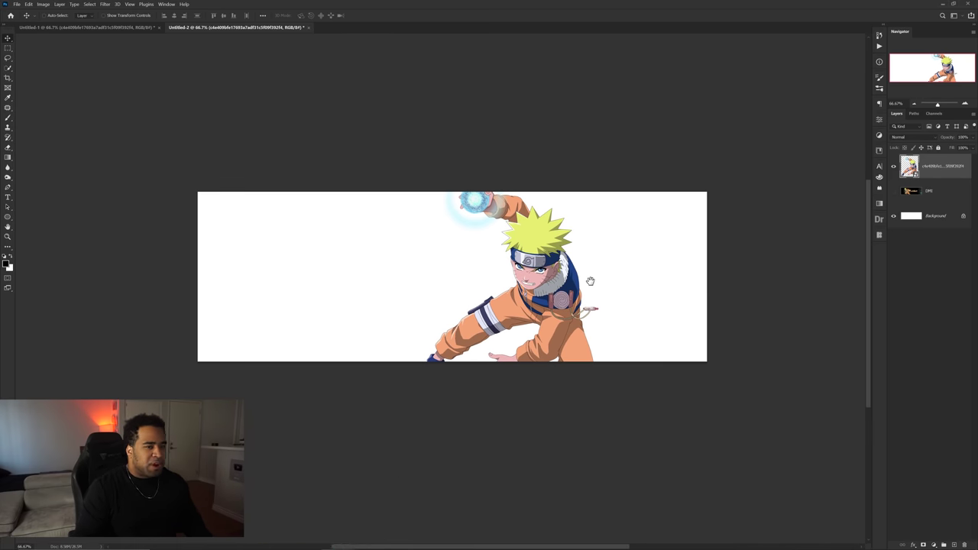
key(ctrl+Tab)
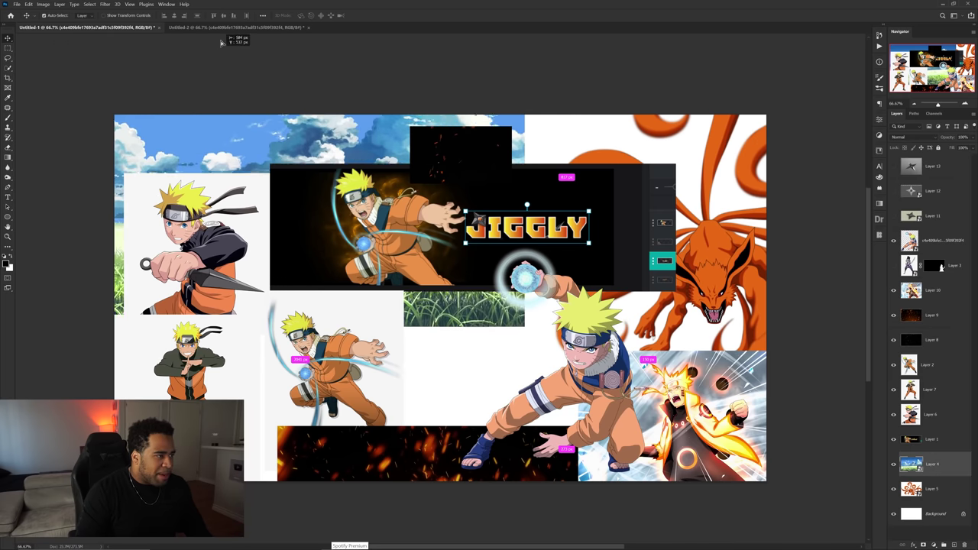
drag(217, 27, 436, 203)
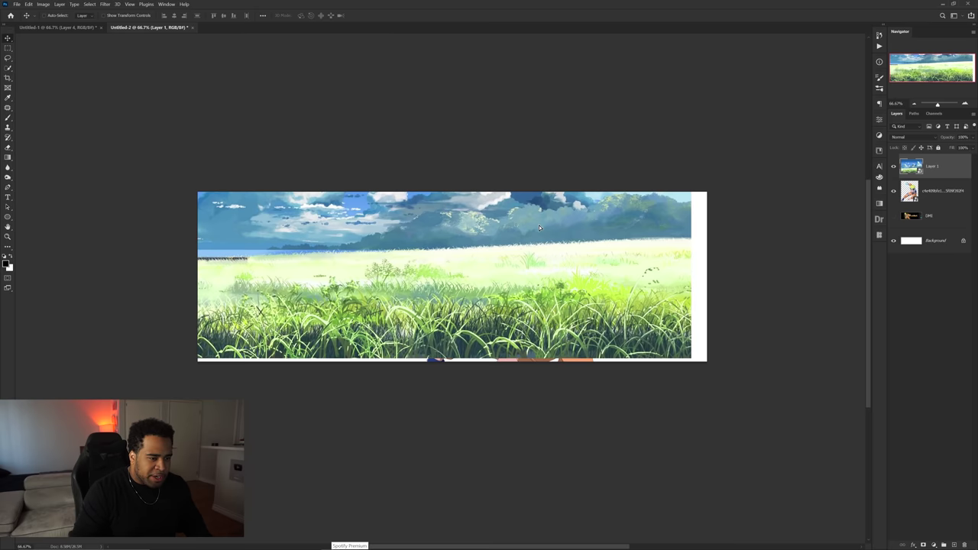
drag(537, 223, 553, 230)
drag(932, 167, 932, 203)
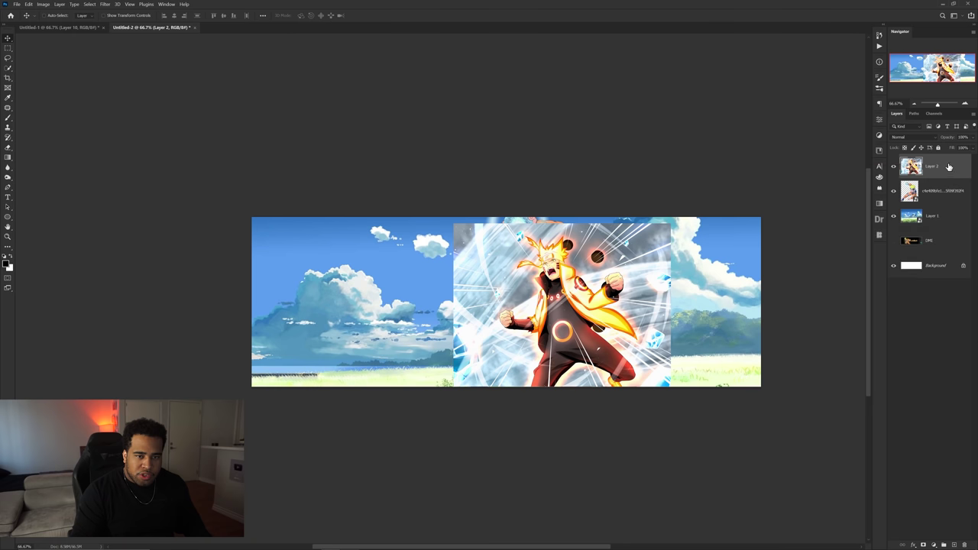
- Move the glowing Naruto picture, Layer 2, directly beneath the crouching Naruto render in the layer order
drag(931, 216, 943, 202)
right_click(943, 198)
click(721, 280)
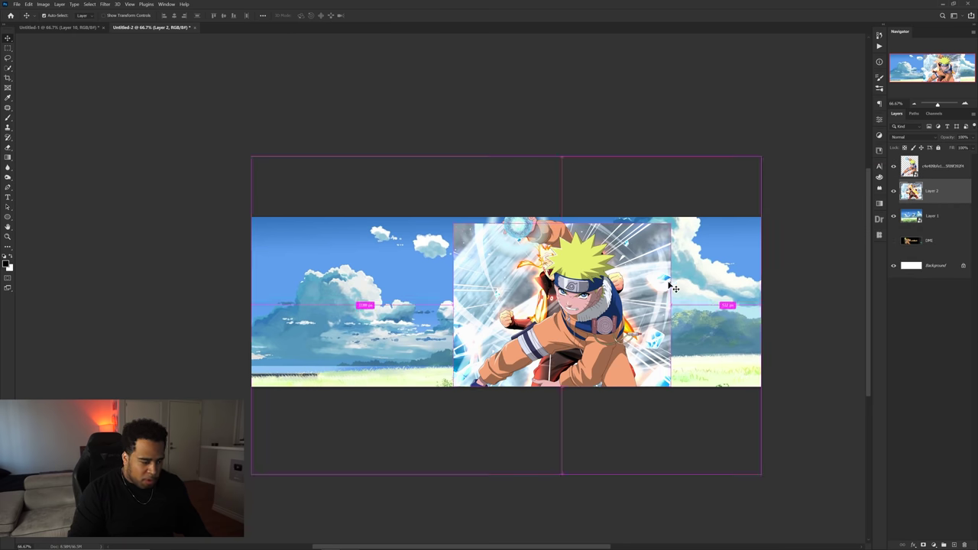
- Flip the glowing Naruto picture horizontally, enlarge it, and position it over the banner's right half
key(ctrl+t)
right_click(645, 280)
click(667, 411)
mouse_move(678, 305)
mouse_down()
mouse_move(842, 305)
mouse_move(832, 305)
mouse_up()
drag(687, 305, 688, 353)
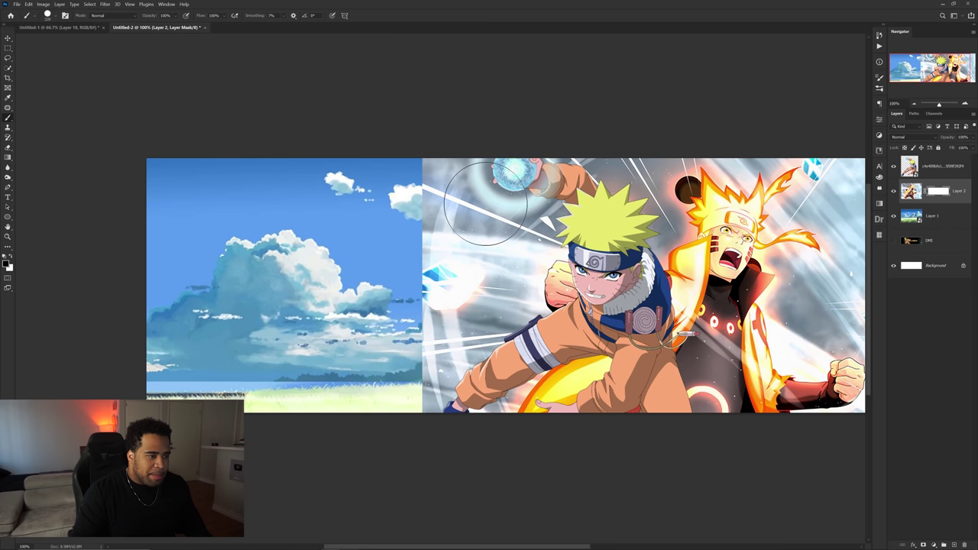
- Paint black on Layer 2's mask to hide the picture's left part and reveal the landscape behind the crouching Naruto
mouse_move(465, 188)
mouse_down()
mouse_move(490, 187)
mouse_move(568, 219)
mouse_move(572, 382)
mouse_move(501, 405)
mouse_up()
alt+right_click(506, 214)
alt+right_click(441, 393)
mouse_move(441, 393)
mouse_down()
mouse_move(426, 387)
mouse_move(452, 317)
mouse_up()
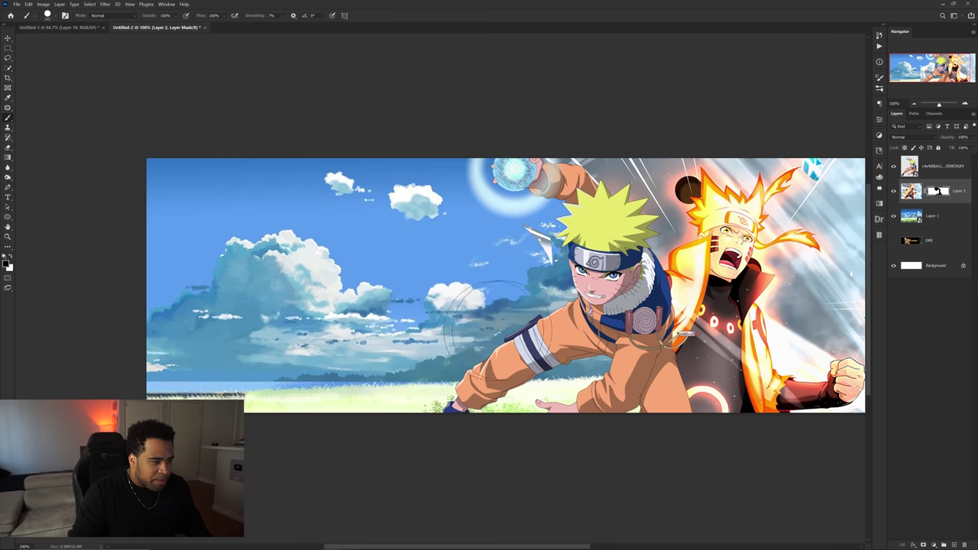
- Bring the masked grey shuriken from the collage into the banner and place its layer above the crouching Naruto
key(ctrl+minus)
key(ctrl+minus)
key(v)
click(92, 27)
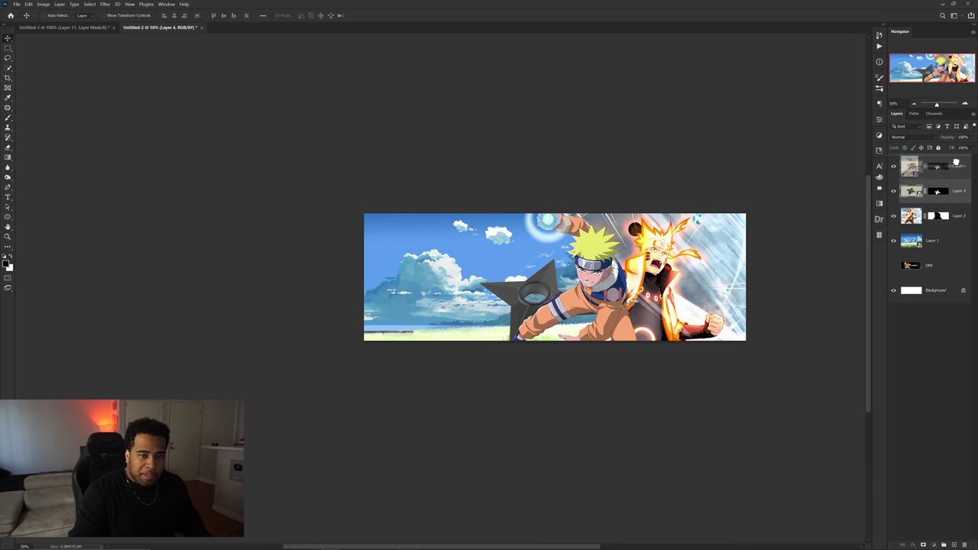
drag(955, 162, 956, 159)
- Enlarge the shuriken to about 168%, rotate it about 36°, and position it in the banner's lower-left corner
key(ctrl+t)
drag(670, 303, 700, 304)
drag(711, 304, 703, 349)
drag(631, 309, 500, 347)
drag(635, 325, 634, 345)
drag(572, 355, 505, 344)
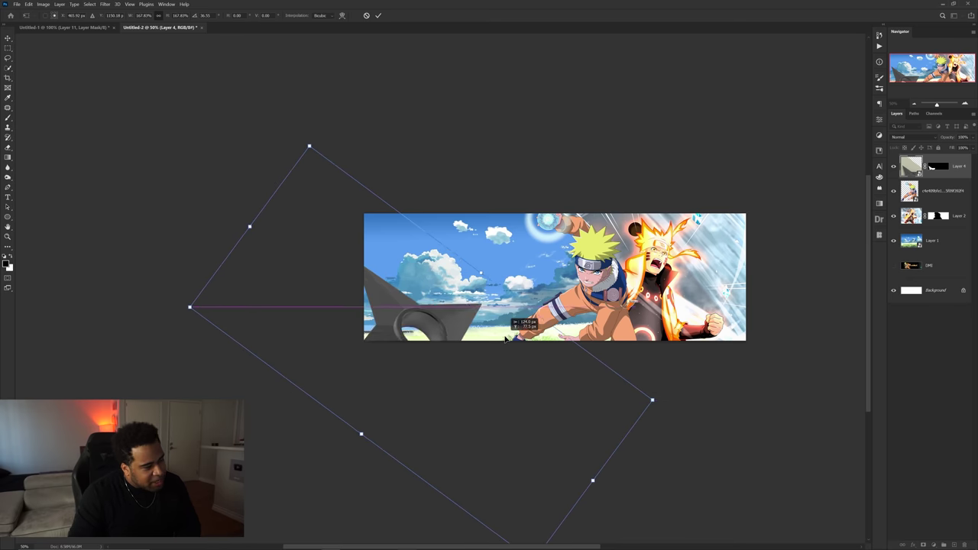
drag(505, 339, 510, 345)
key(Return)
- Duplicate the shuriken to the banner's upper area near the two Narutos, then scale down and rotate the copy
scroll(513, 316, up, 1)
alt+drag(415, 349, 666, 220)
key(ctrl+t)
drag(831, 252, 481, 252)
drag(404, 275, 590, 244)
drag(692, 289, 717, 234)
key(Return)
- Place the shuriken copy beneath the crouching Naruto layer and adjust its position and transform at the banner's upper edge
drag(958, 166, 959, 227)
drag(565, 229, 557, 249)
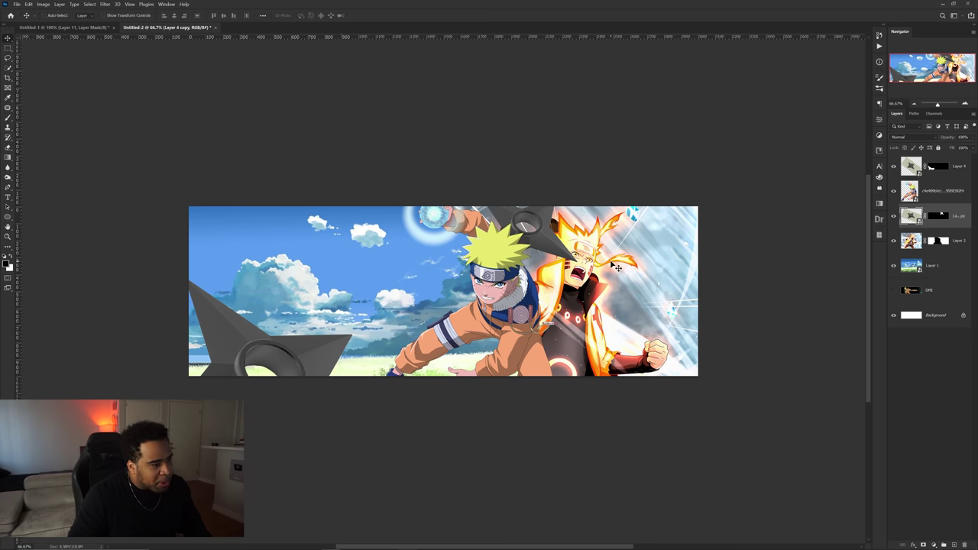
key(ctrl+t)
drag(633, 203, 643, 166)
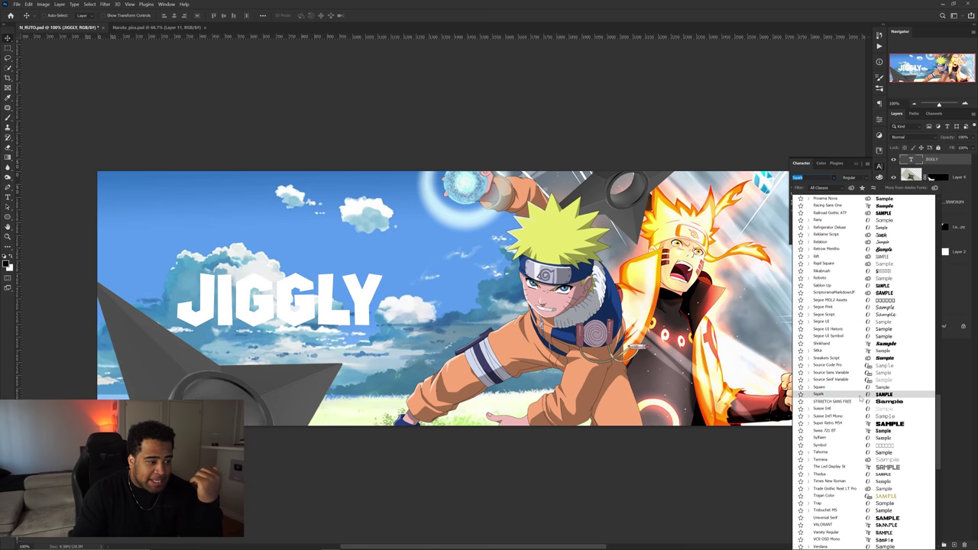
- Set the JIGGLY title's font to Squark and enlarge the text to about 93 pt
click(860, 396)
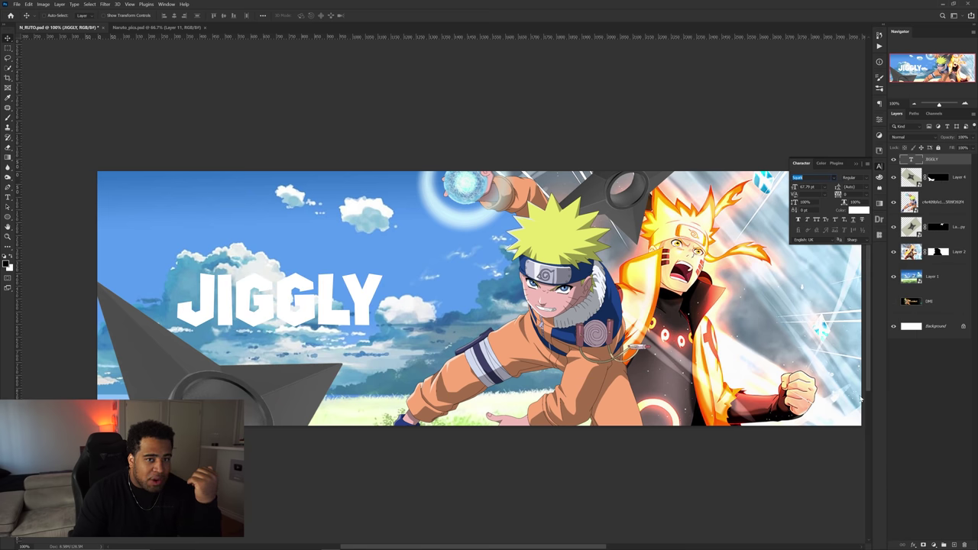
key(ctrl+t)
drag(381, 298, 541, 294)
key(Return)
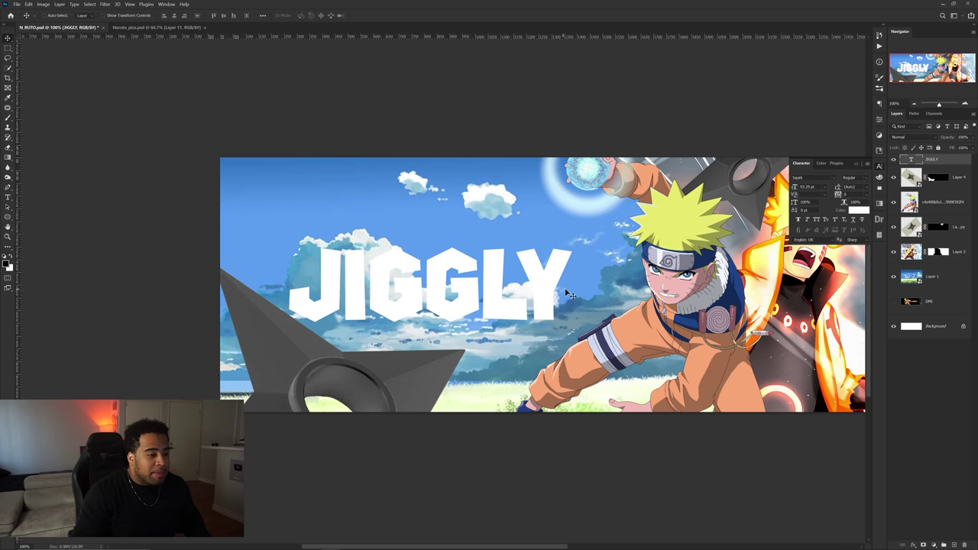
- Duplicate the JIGGLY title, browse alternative fonts for the copy, and hide the resulting 123 text layer
drag(511, 296, 567, 227)
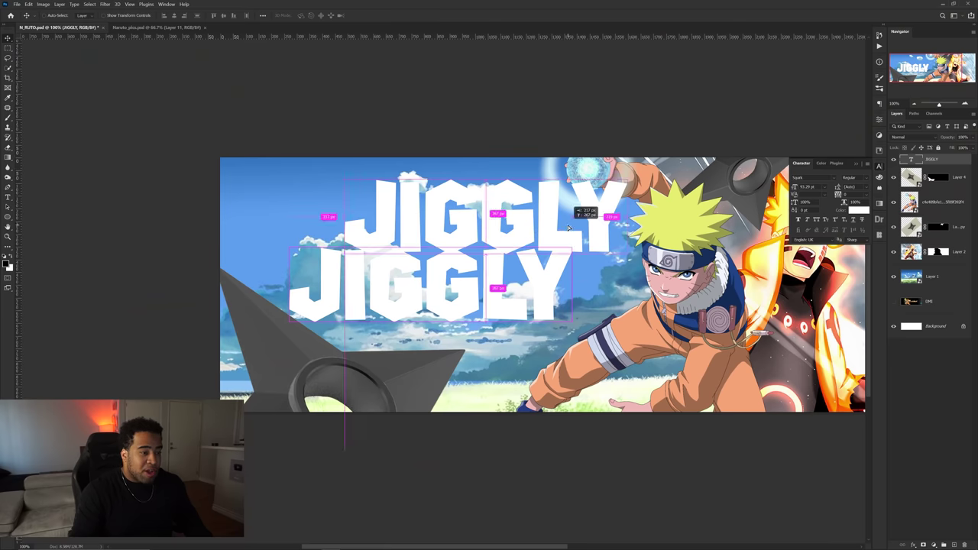
double_click(568, 227)
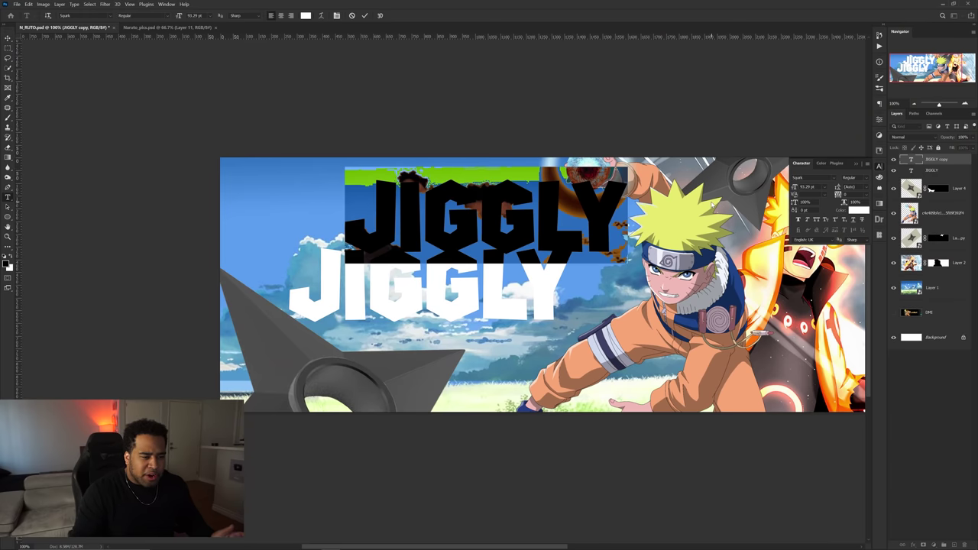
click(837, 179)
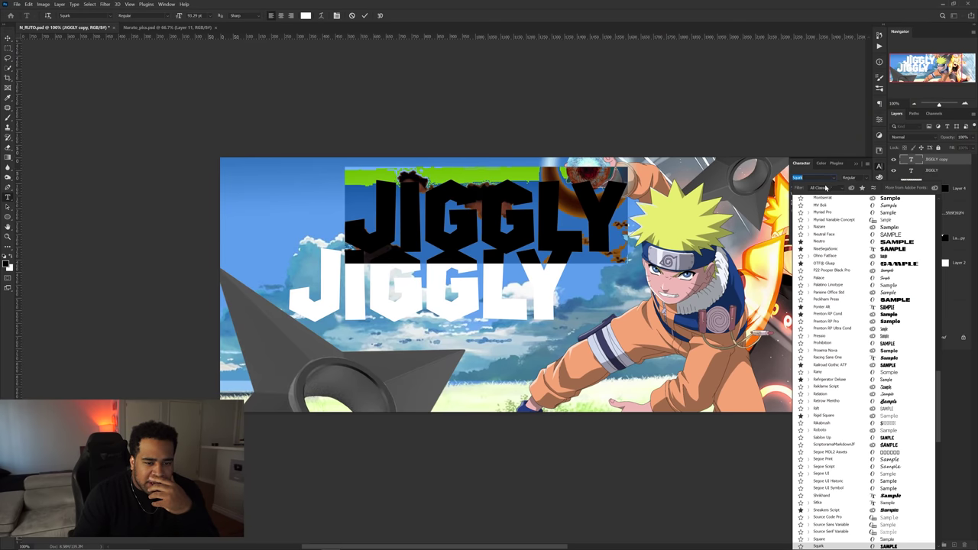
key(Escape)
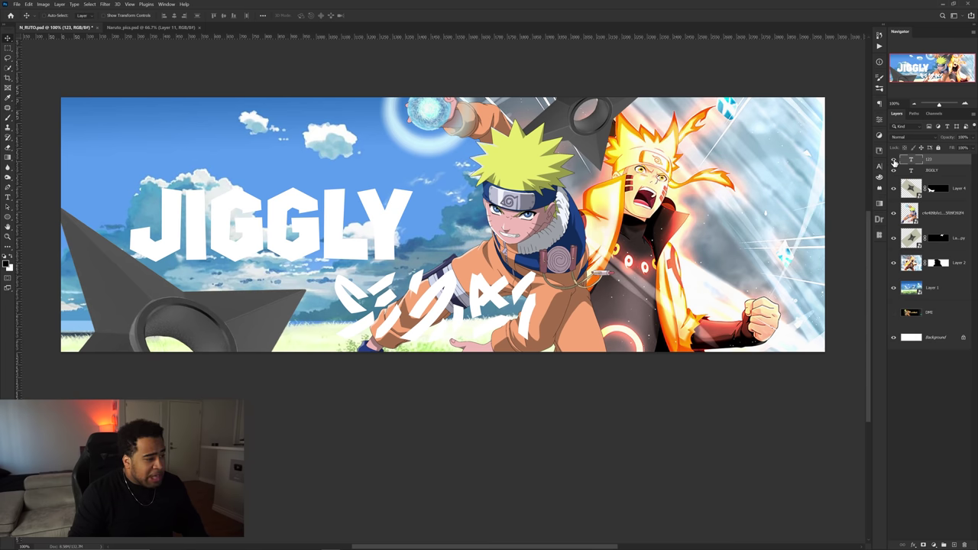
click(894, 161)
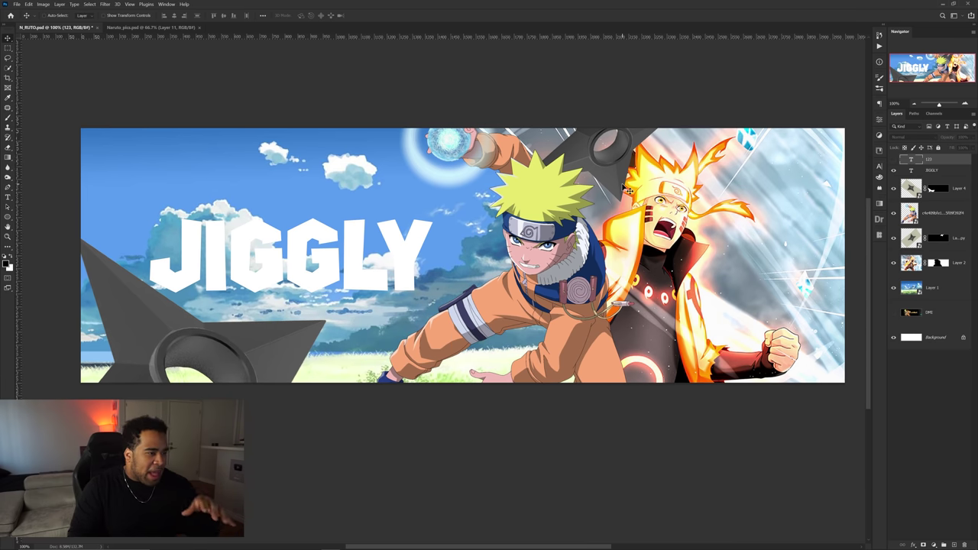
- Try to move the glowing Naruto picture higher in the banner
drag(663, 198, 668, 171)
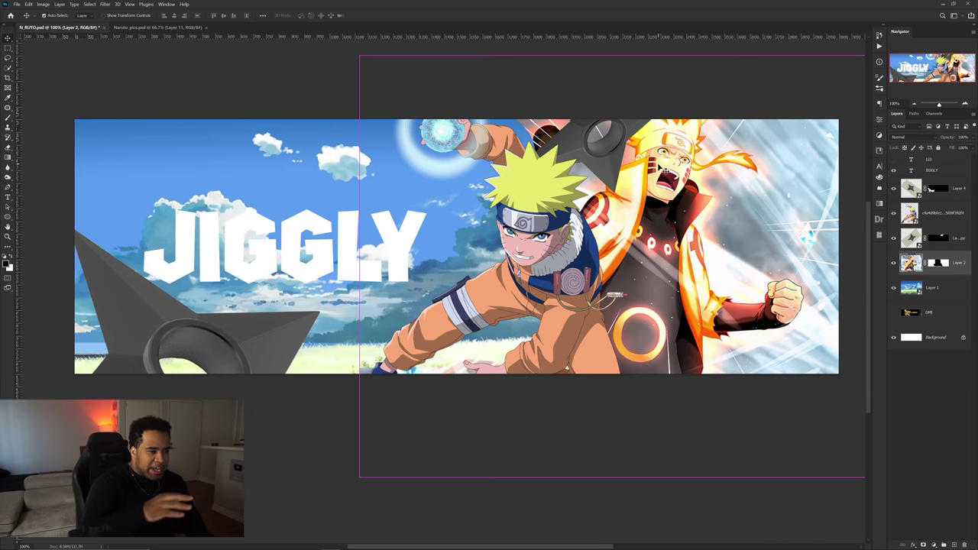
key(ctrl+z)
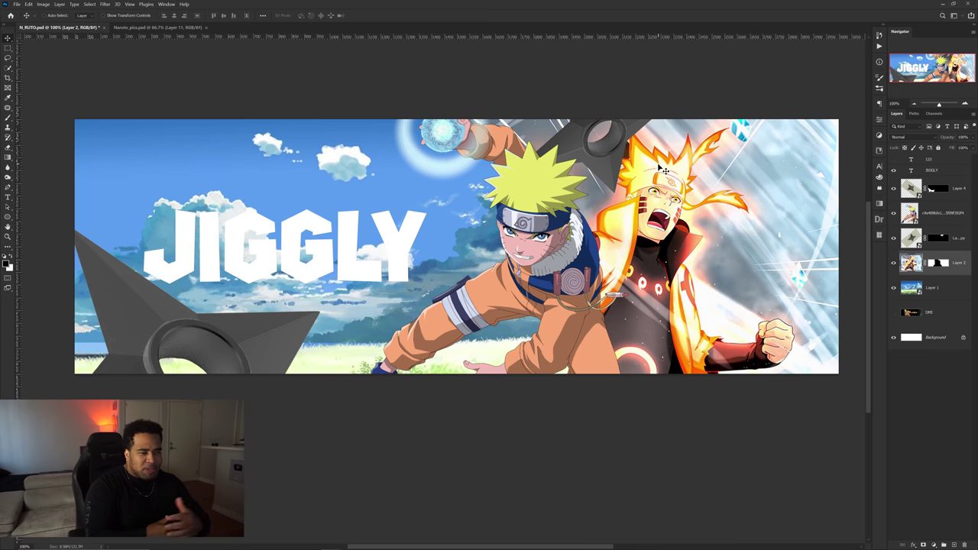
- Apply a Camera Raw Filter to the crouching Naruto layer with Texture at +65, and compare the picture with and without it
mouse_move(575, 198)
mouse_down()
mouse_move(681, 177)
mouse_move(577, 200)
mouse_up()
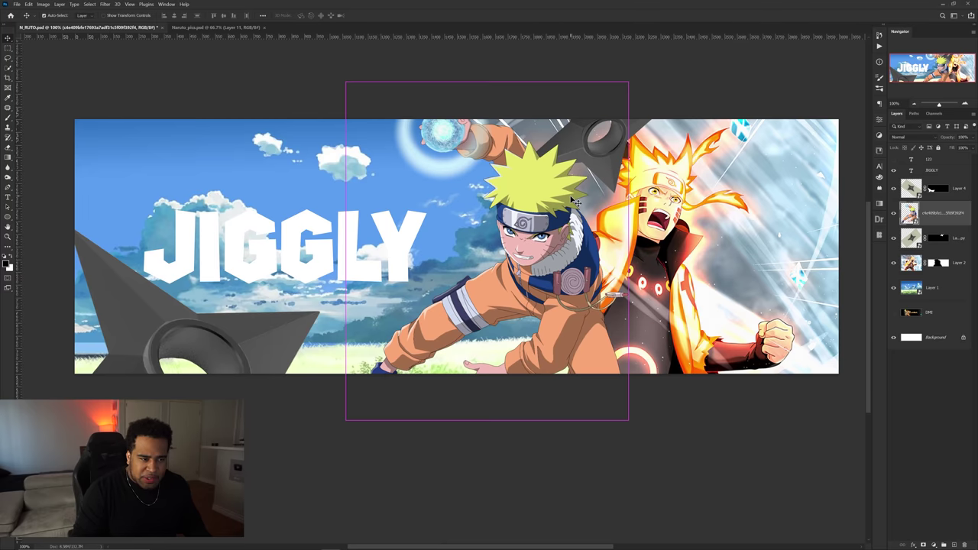
click(888, 287)
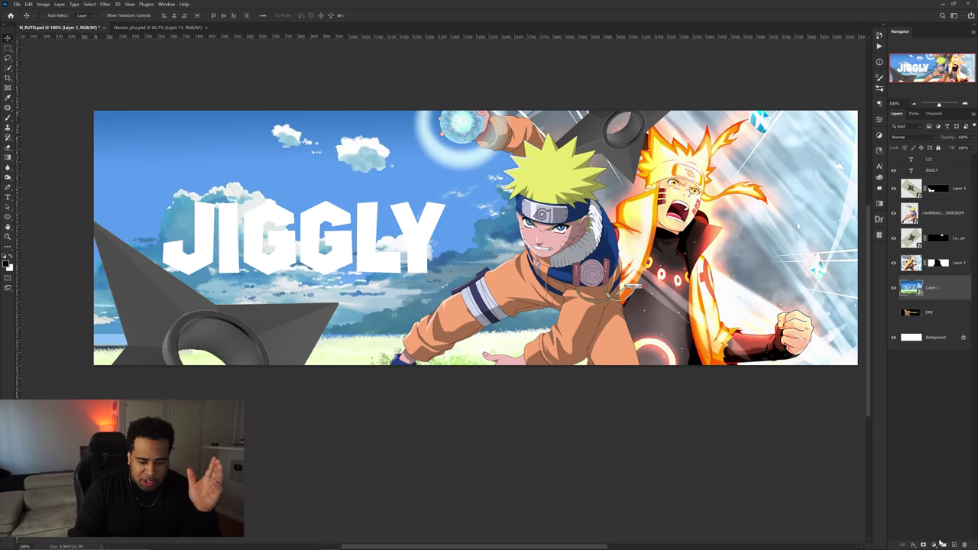
click(933, 544)
click(615, 278)
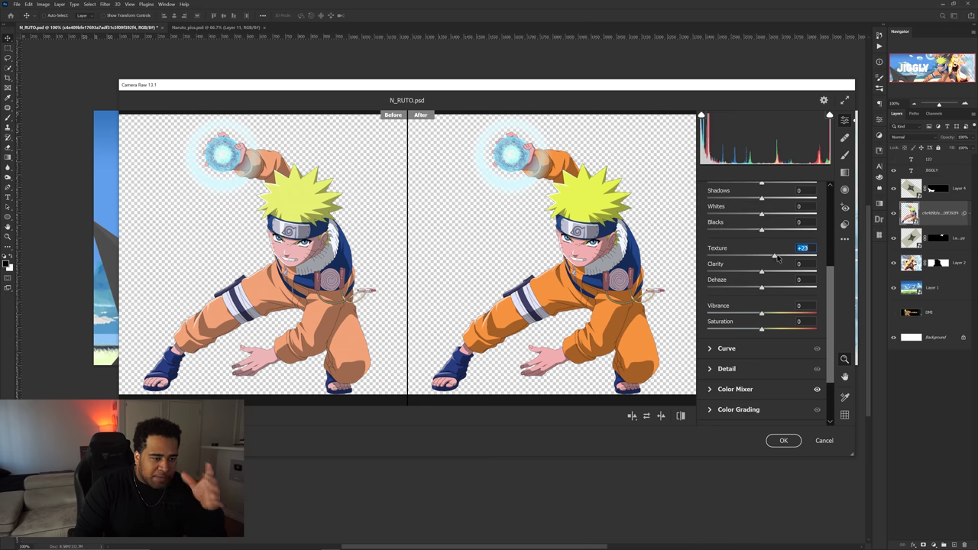
drag(774, 257, 795, 257)
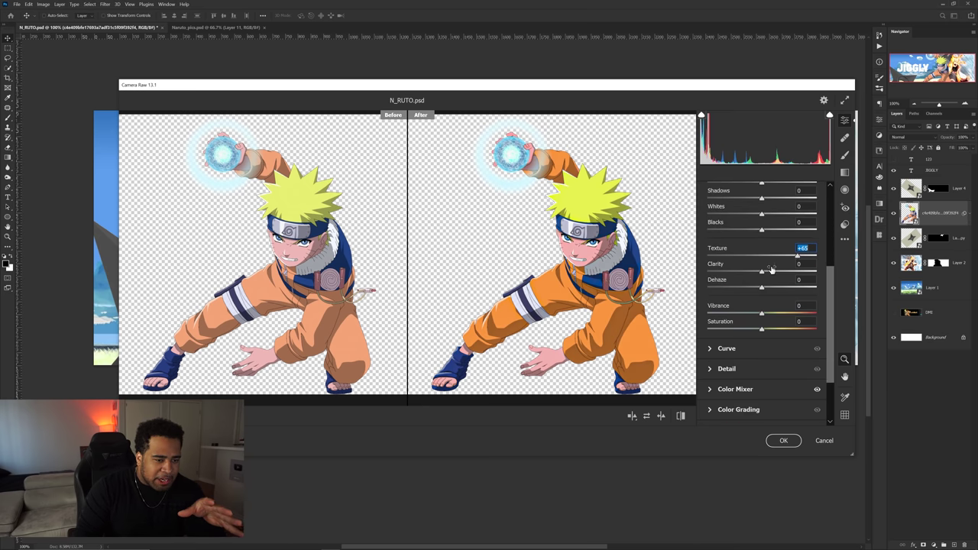
key(Return)
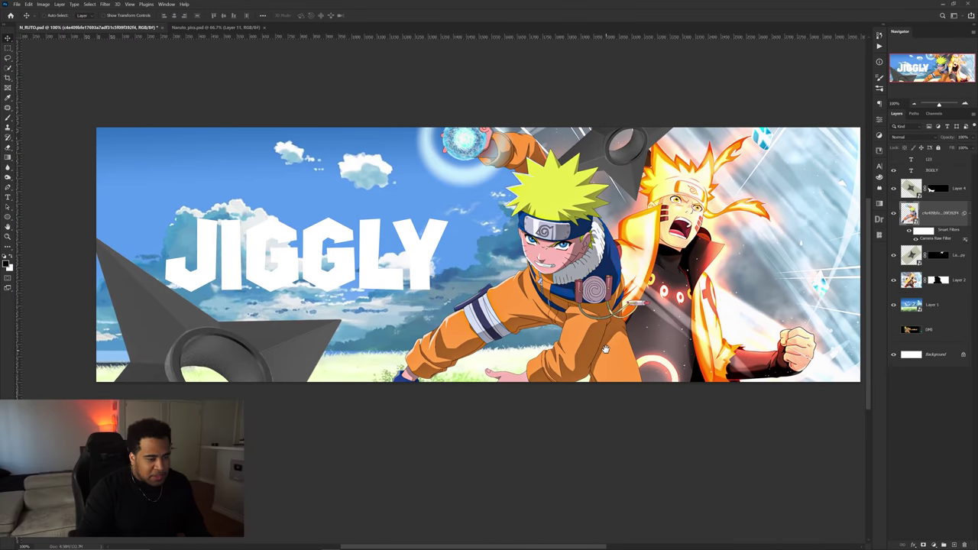
drag(593, 304, 570, 334)
key(ctrl+z)
key(ctrl+shift+z)
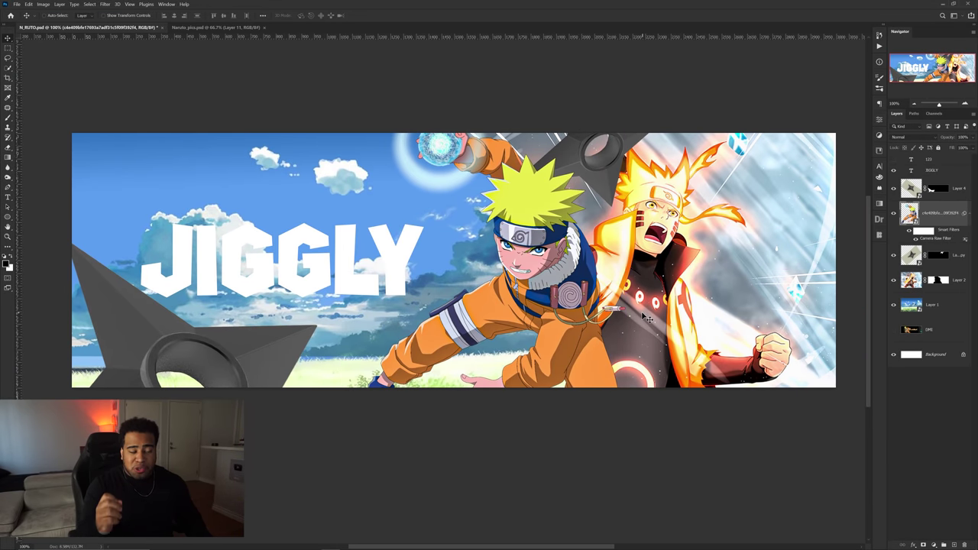
- Add a black-to-white Gradient Map above the glowing Naruto picture with an extra white stop short of the bright end for stronger contrast
click(939, 280)
click(939, 544)
click(940, 534)
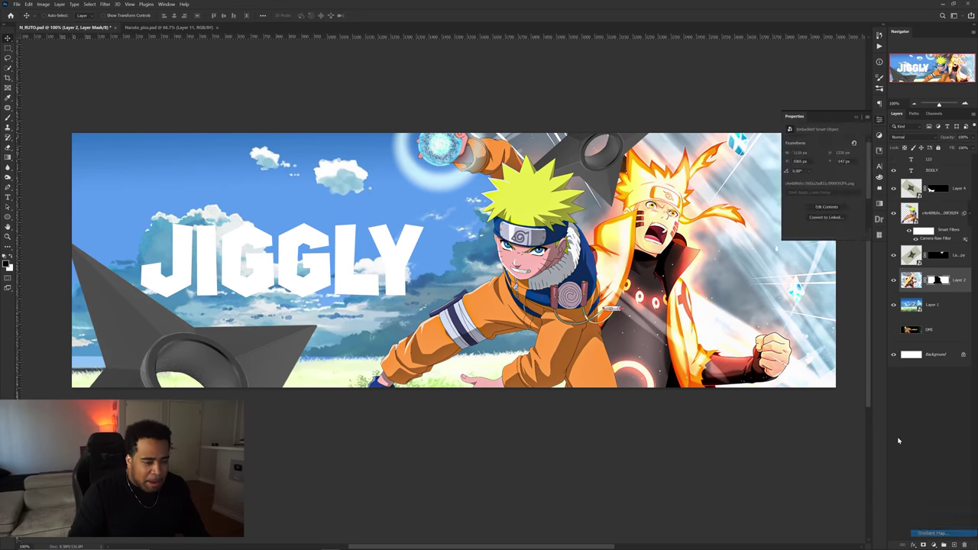
click(821, 144)
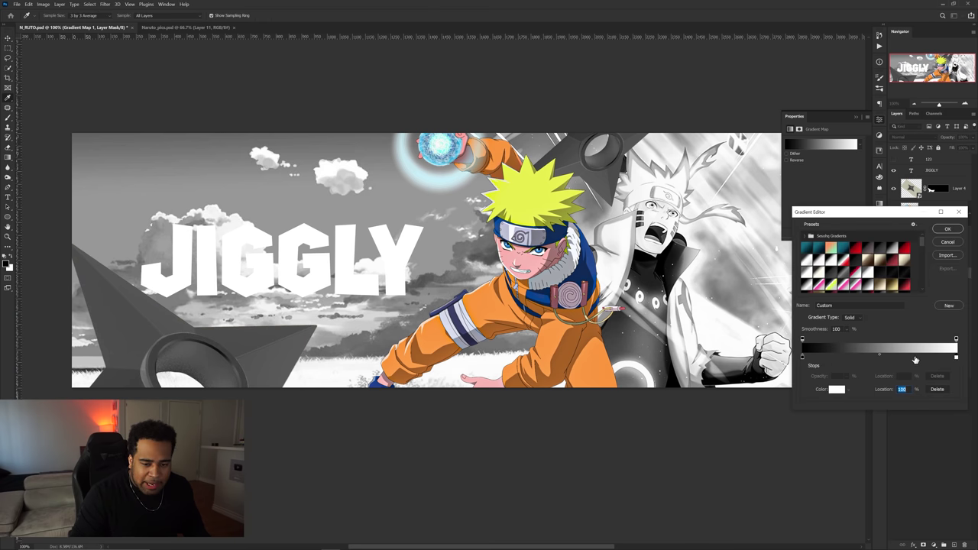
click(885, 358)
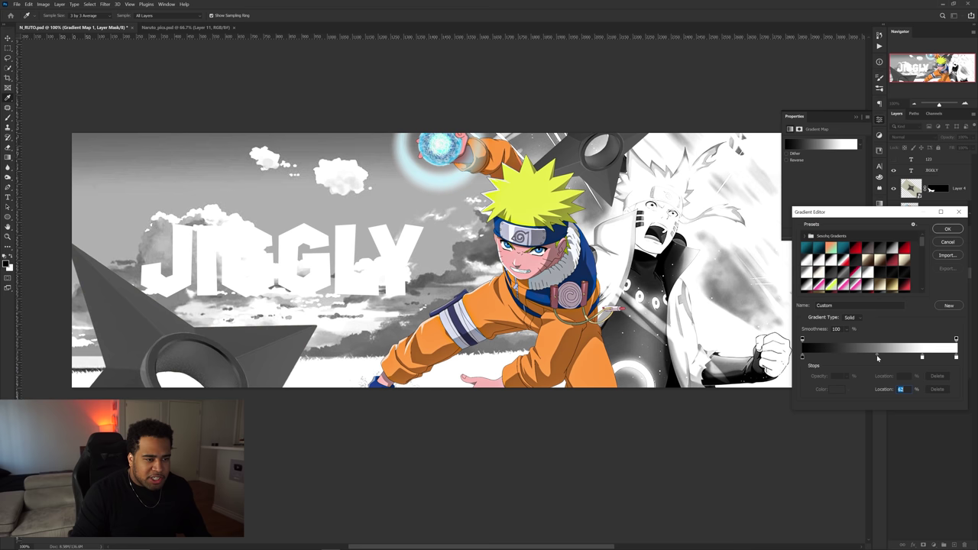
mouse_move(923, 357)
mouse_down()
mouse_move(906, 357)
mouse_move(929, 358)
mouse_up()
double_click(929, 357)
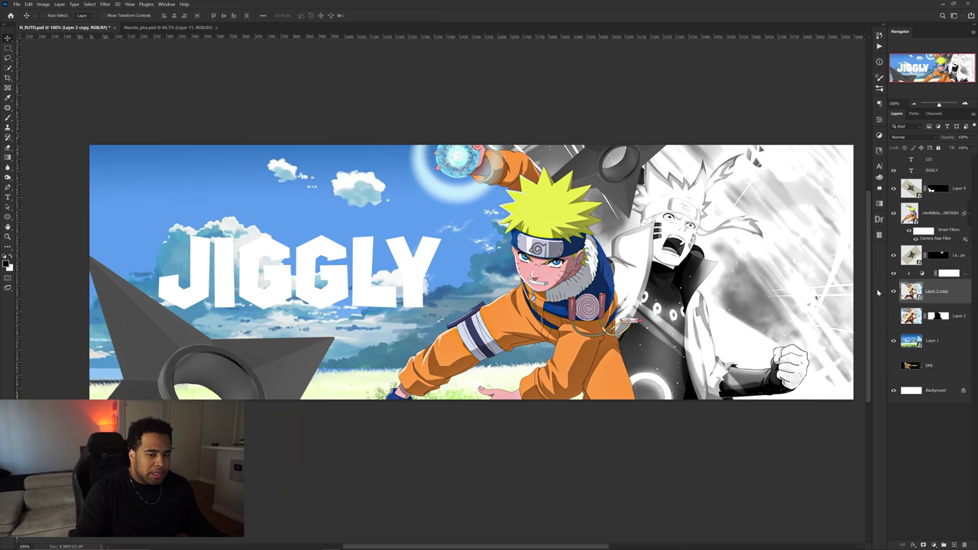
- Apply the Halftone Pattern filter with size 1 and the Dot pattern type to the Layer 2 copy
click(104, 4)
click(126, 42)
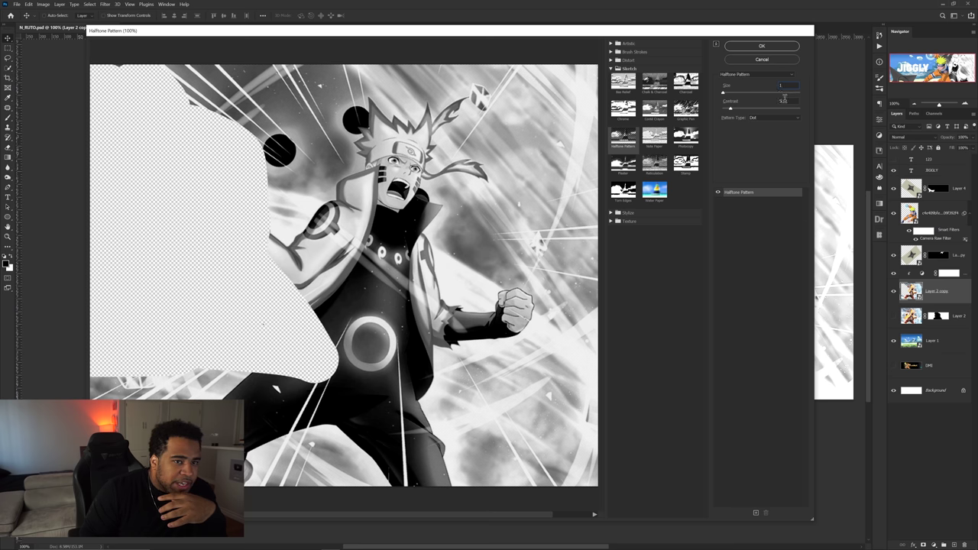
click(771, 48)
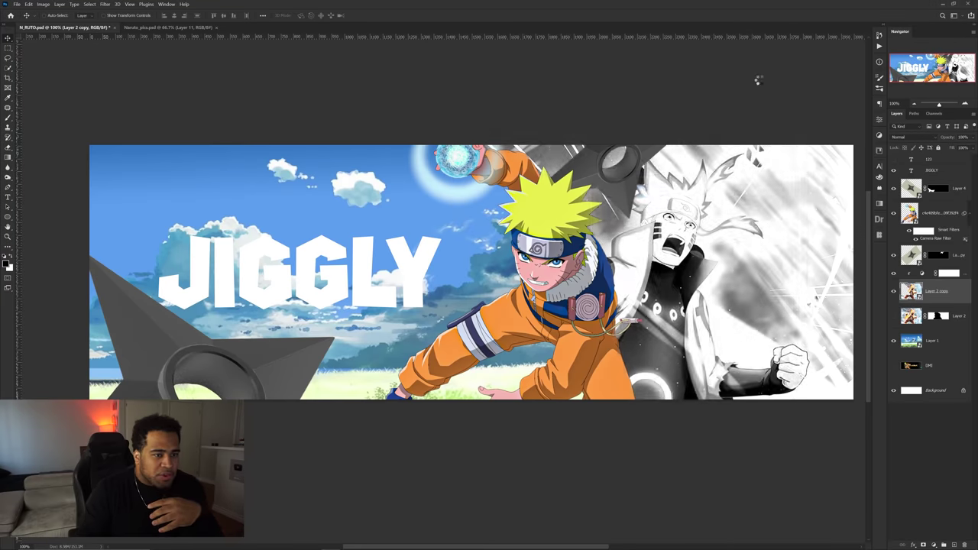
scroll(623, 225, up, 5)
scroll(622, 226, down, 3)
drag(623, 225, 724, 239)
scroll(737, 239, up, 2)
- Group the halftone Naruto picture with its gradient map and turn a merged copy of the group into a sharpened smart object
shift+click(966, 276)
key(ctrl+g)
key(ctrl+j)
key(ctrl+e)
right_click(943, 282)
click(899, 328)
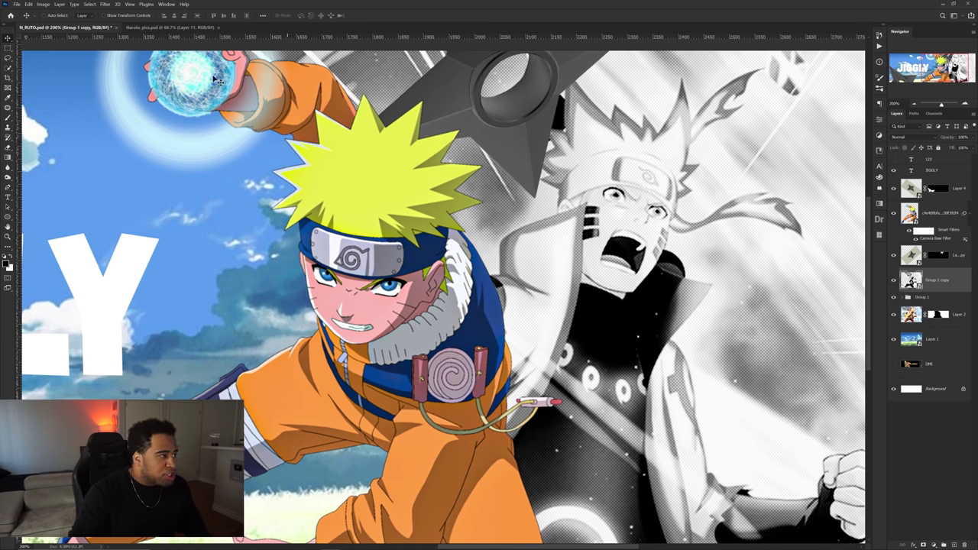
- Place the scribbled line vector artwork with an orange Color Overlay above the black-and-white Naruto picture
scroll(722, 248, down, 2)
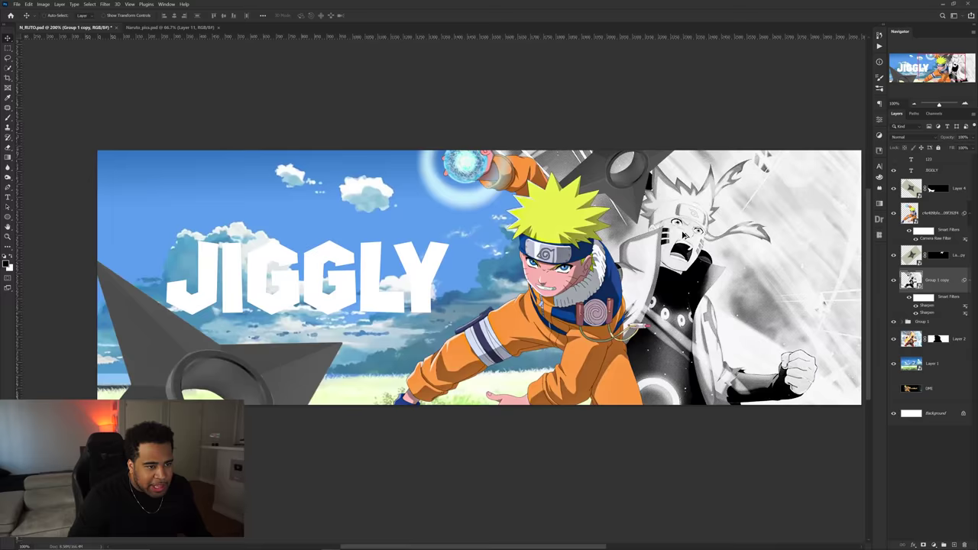
drag(718, 248, 680, 207)
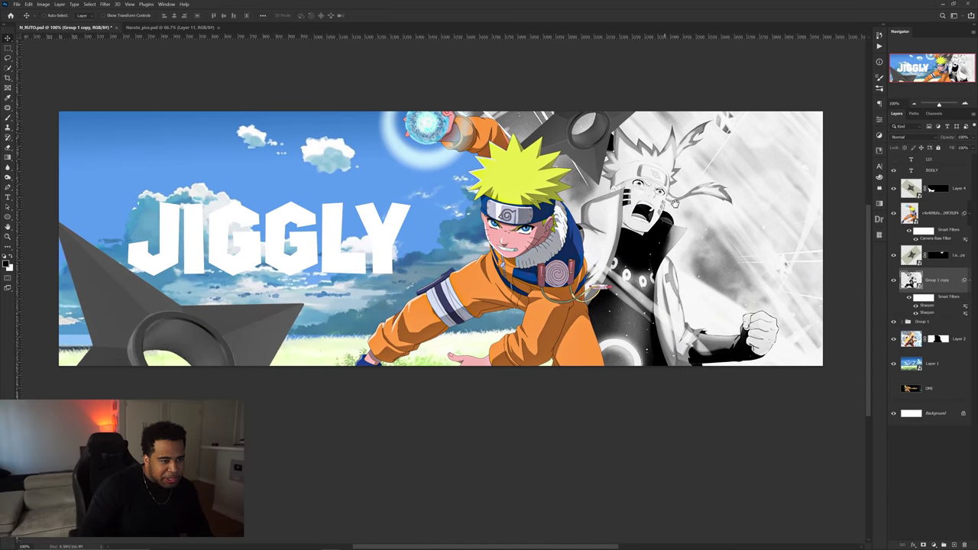
click(329, 543)
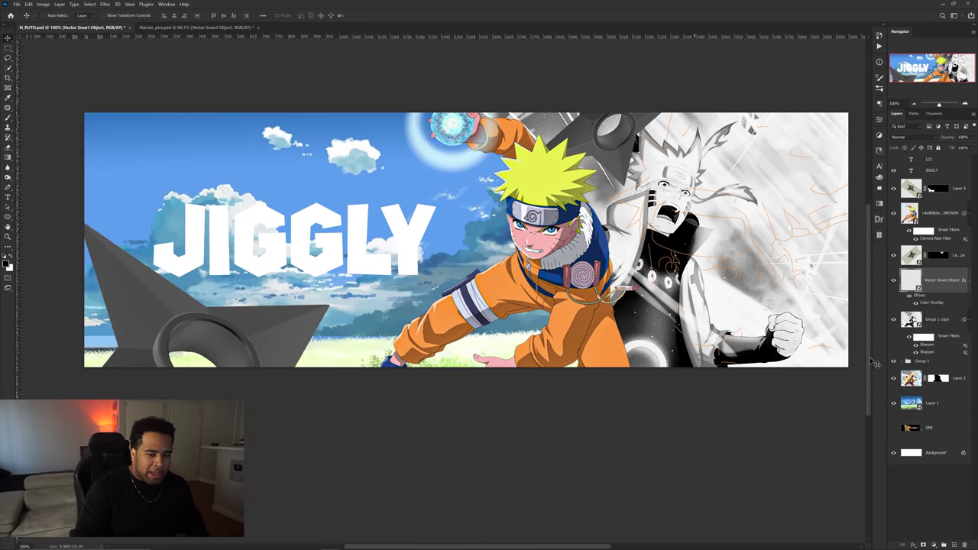
- Add a Gradient Map above the landscape on Layer 1 and recolour it with an orange-to-black gradient
click(939, 398)
click(933, 543)
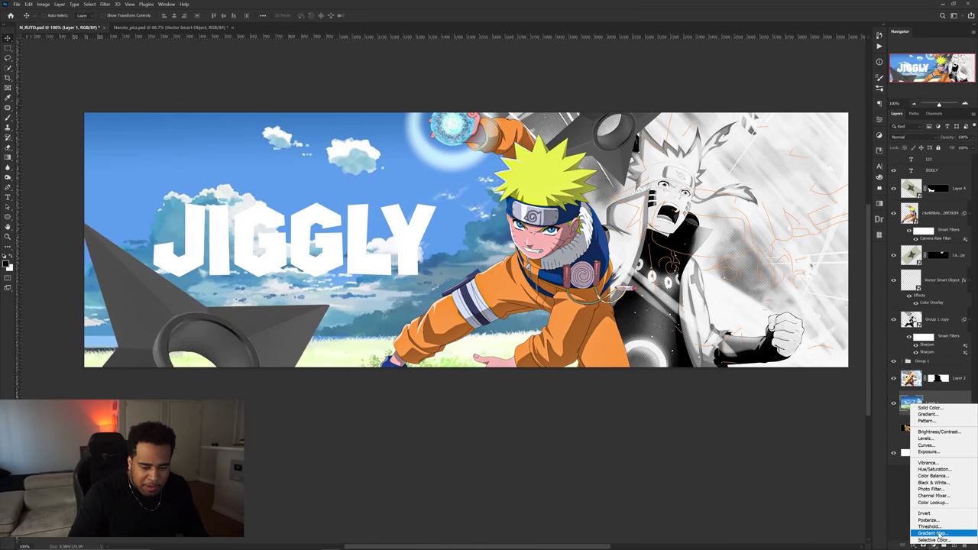
click(943, 533)
click(824, 153)
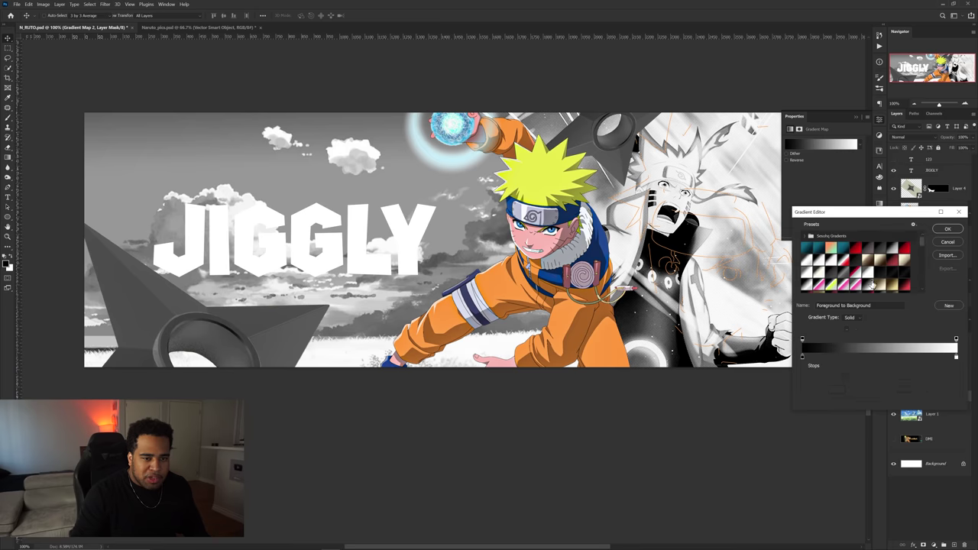
click(902, 288)
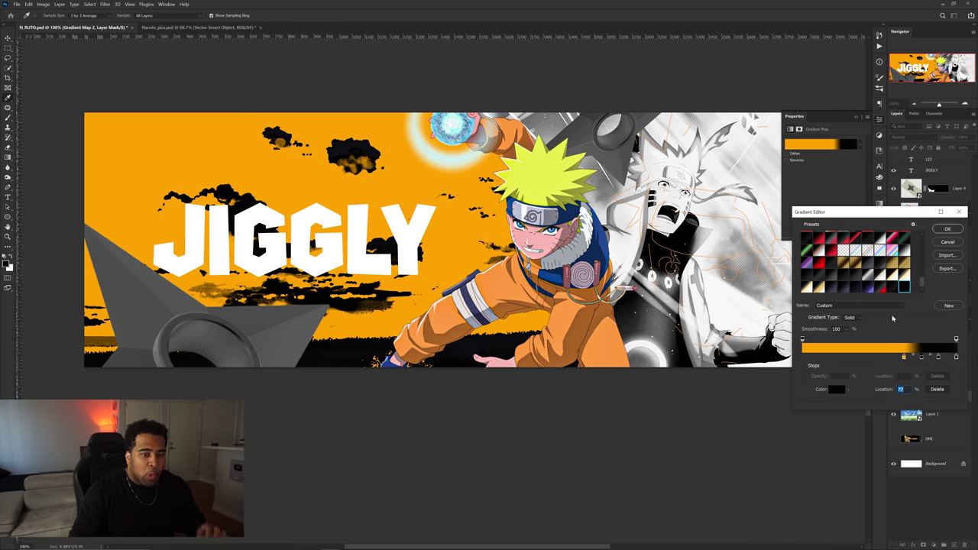
- Save the orange-to-black gradient as a new preset, check its dark colour stops and accept the gradient
click(939, 307)
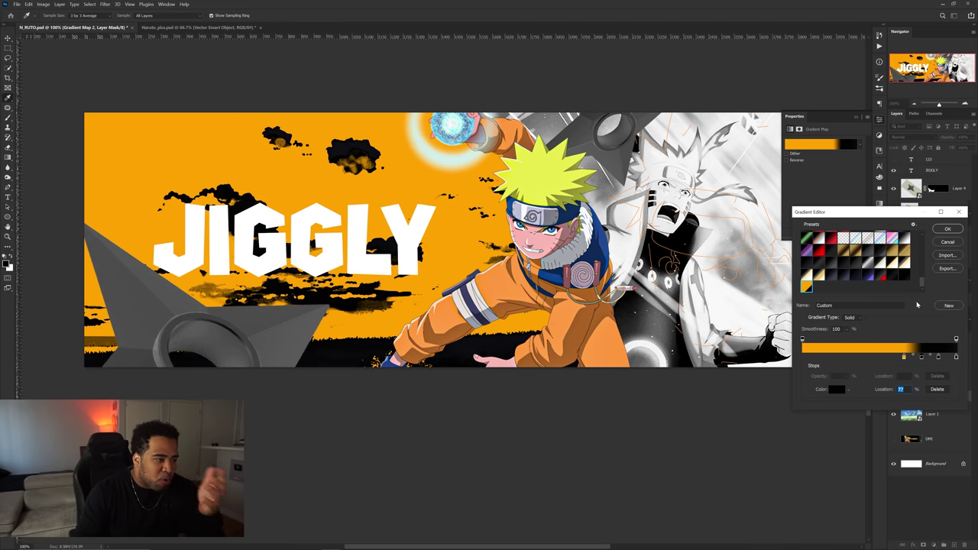
click(938, 357)
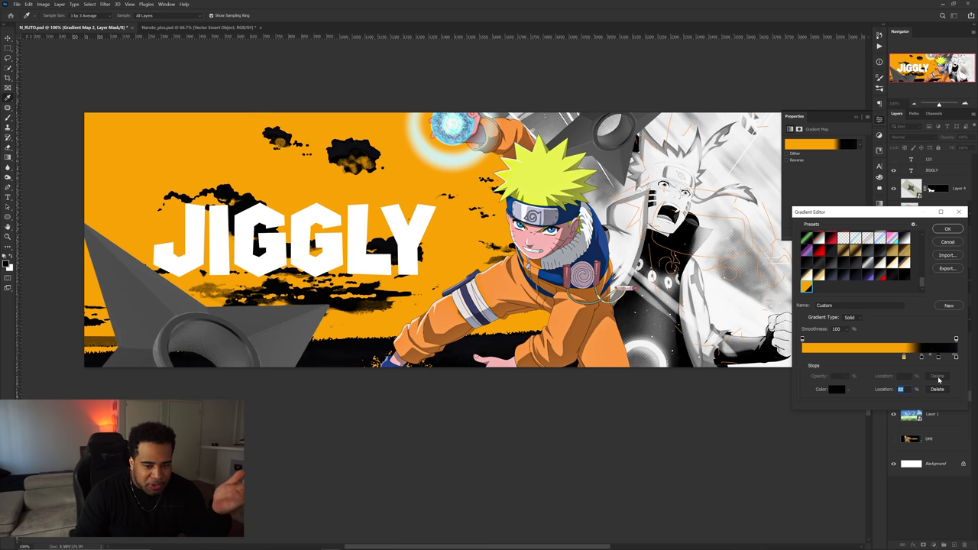
click(922, 358)
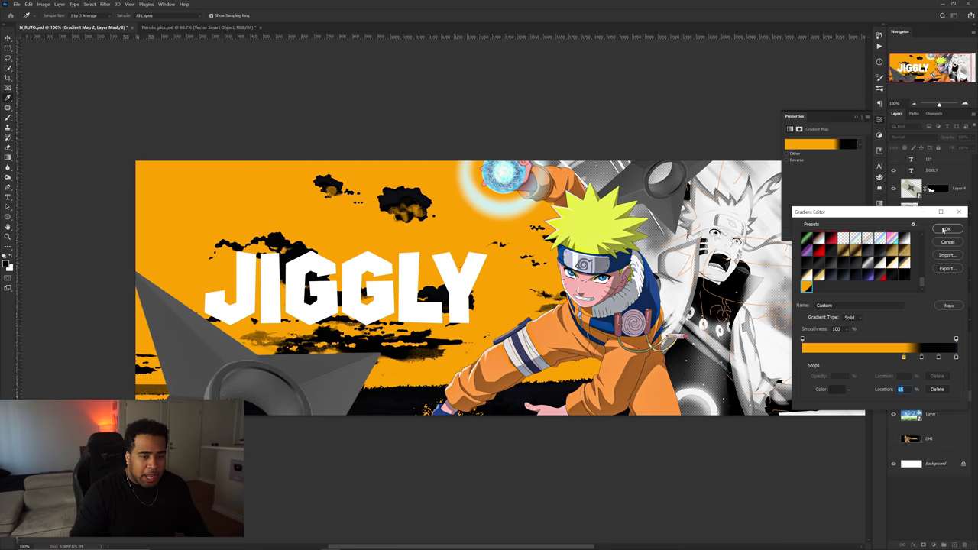
click(947, 229)
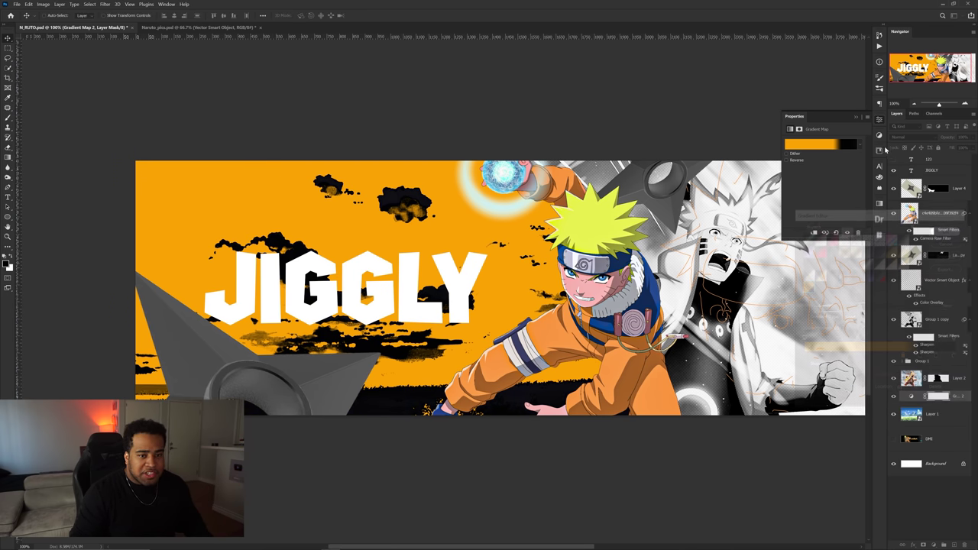
- Create a white text layer with the character 1 above the background gradient map, using the Abstract glyph font at 38.37 pt
scroll(717, 257, down, 1)
drag(717, 257, 716, 287)
scroll(717, 228, up, 1)
drag(717, 286, 766, 301)
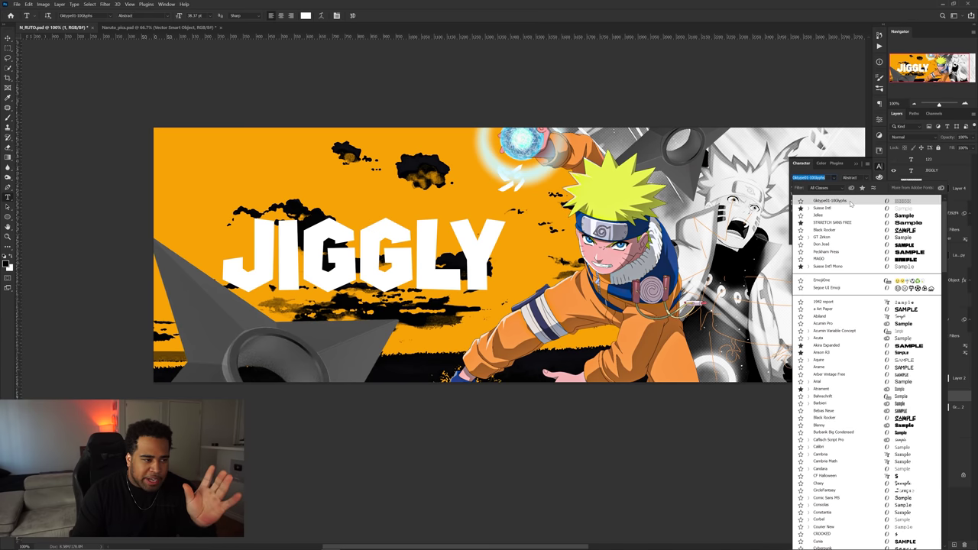
click(508, 182)
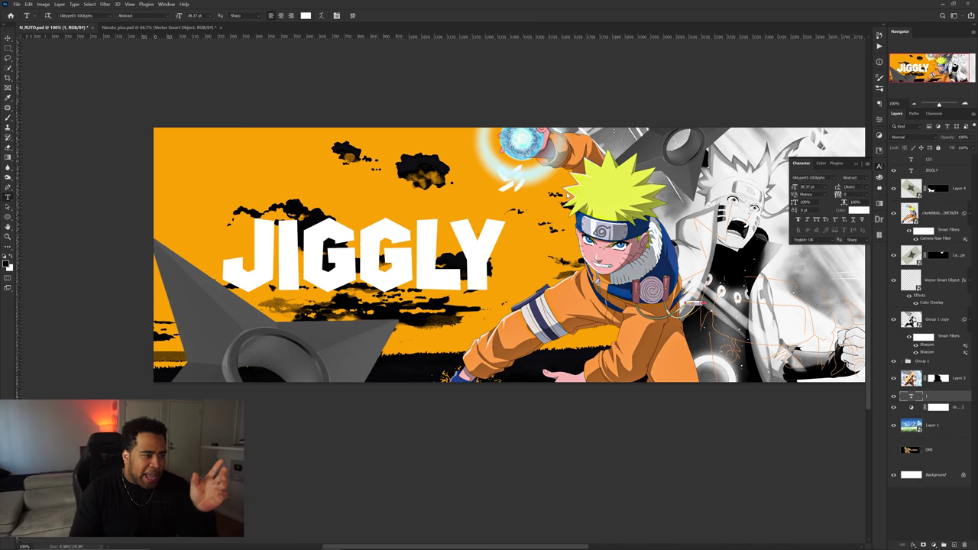
- Greatly enlarge and rotate the white glyph, and position it behind the crouching Naruto so it runs past the banner's lower edge
key(ctrl+t)
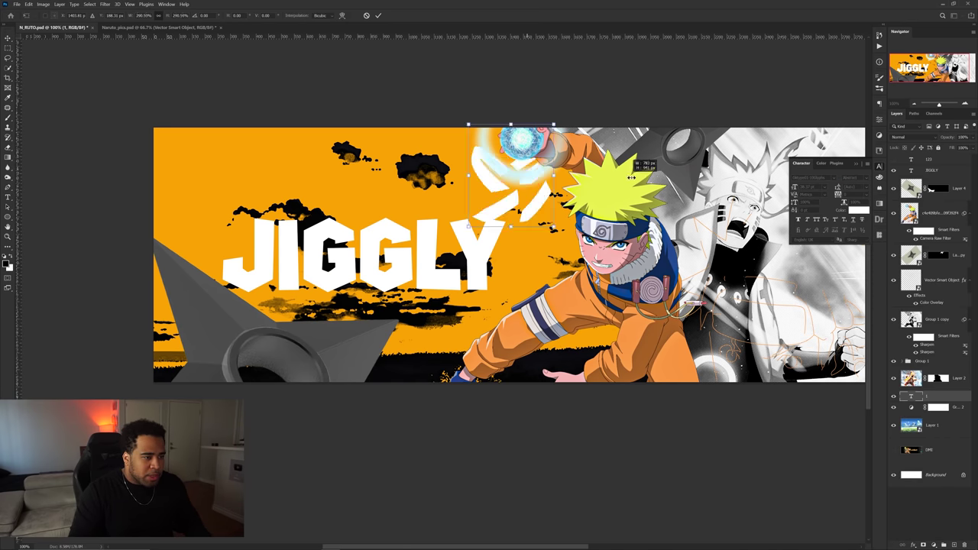
drag(609, 177, 668, 175)
drag(699, 191, 634, 322)
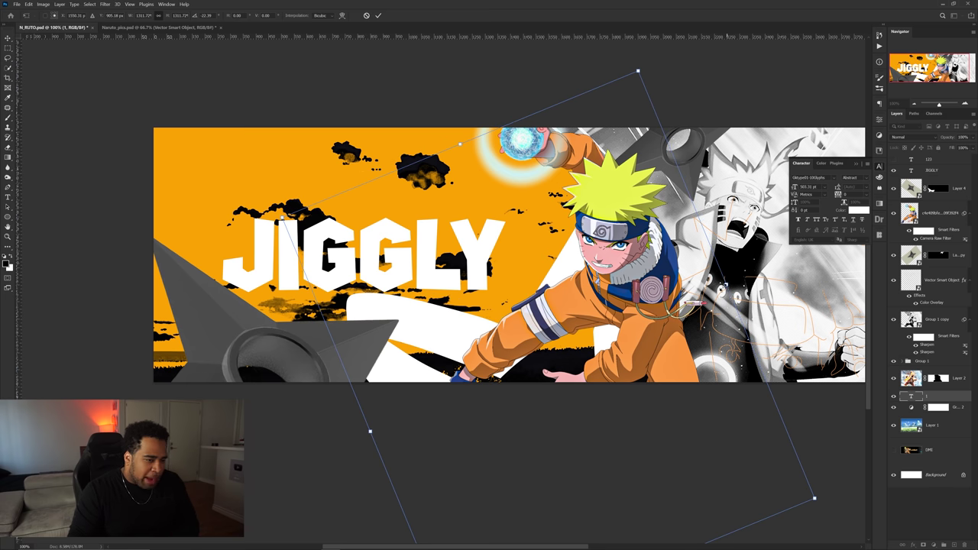
drag(726, 284, 605, 334)
drag(548, 382, 626, 330)
key(Return)
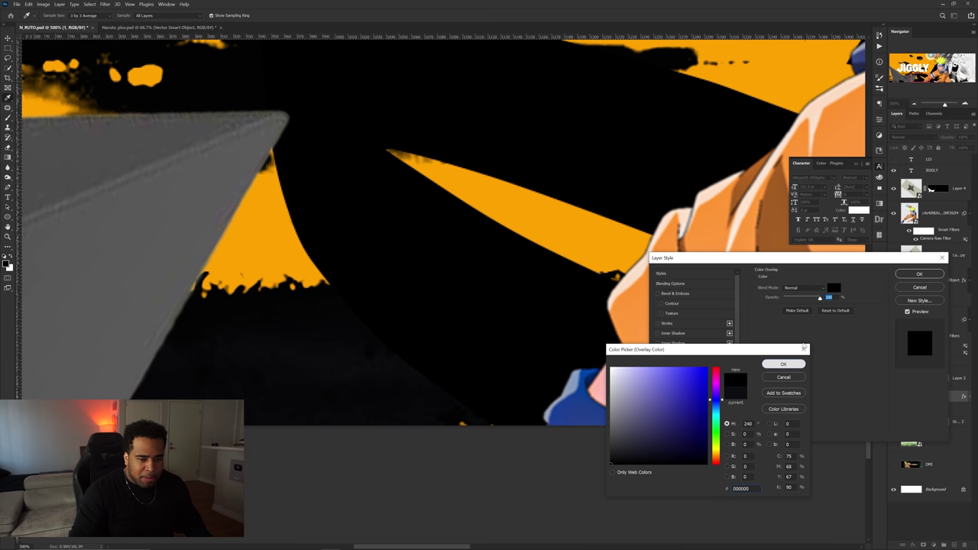
- Give the large glyph a black (000000) Color Overlay and add a matching 4 glyph in the banner's upper-left area
click(804, 348)
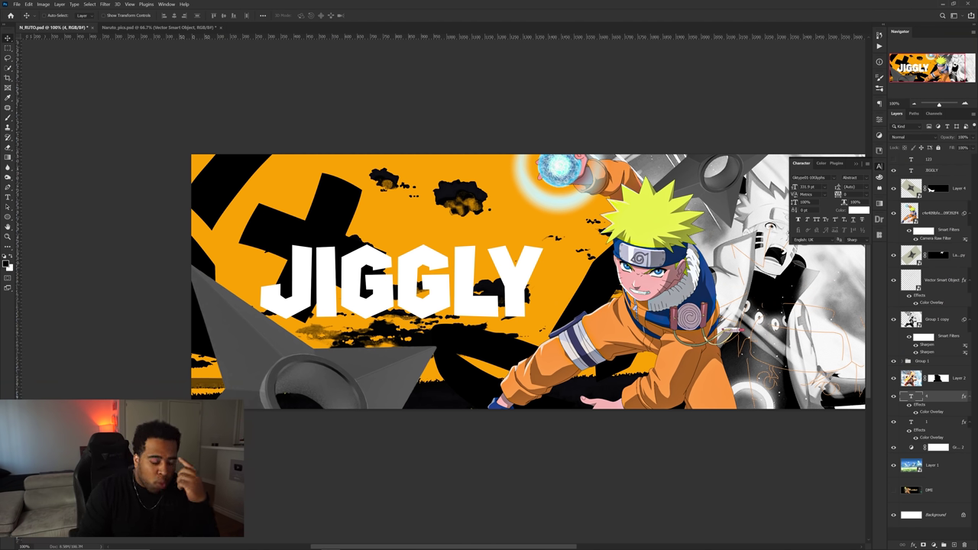
click(877, 167)
- Bring the Layer 7 Naruto picture from Naruto_pics.psd in above the 1 glyph, clip it to the glyph and hide the glyph's Color Overlay
ctrl+click(603, 289)
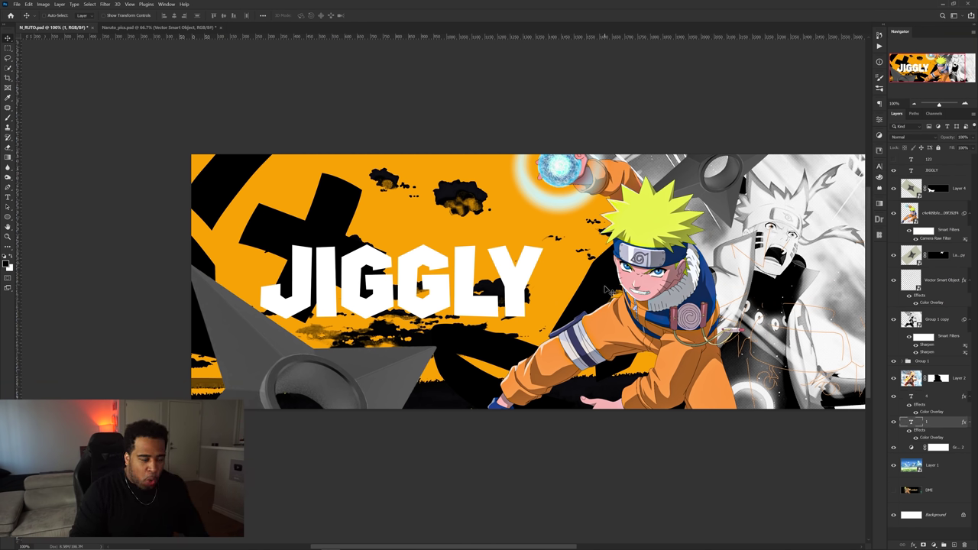
click(159, 28)
drag(183, 315, 59, 21)
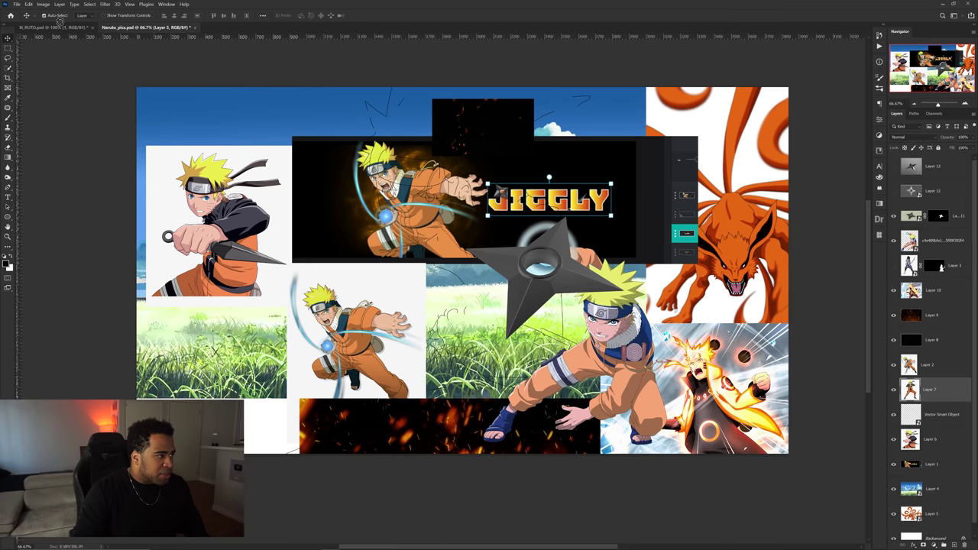
click(58, 27)
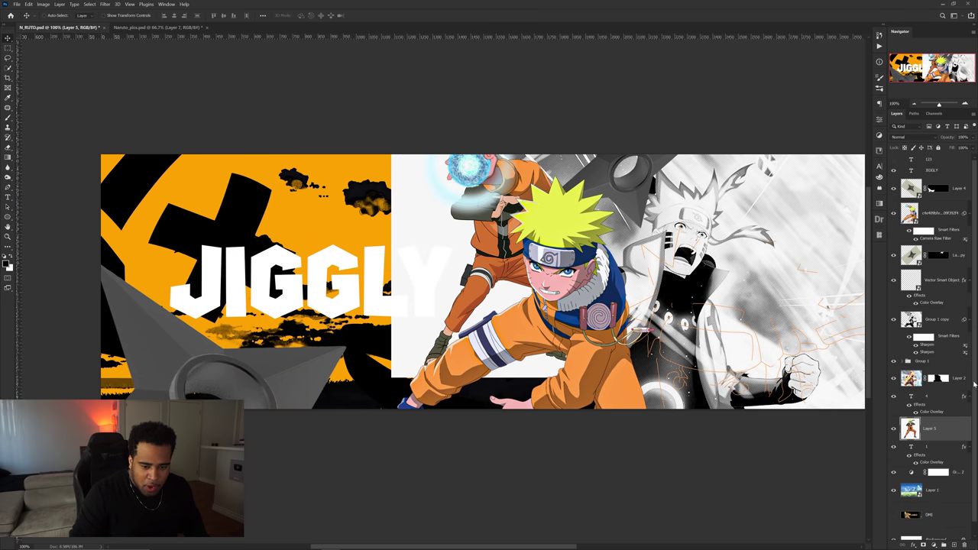
click(944, 446)
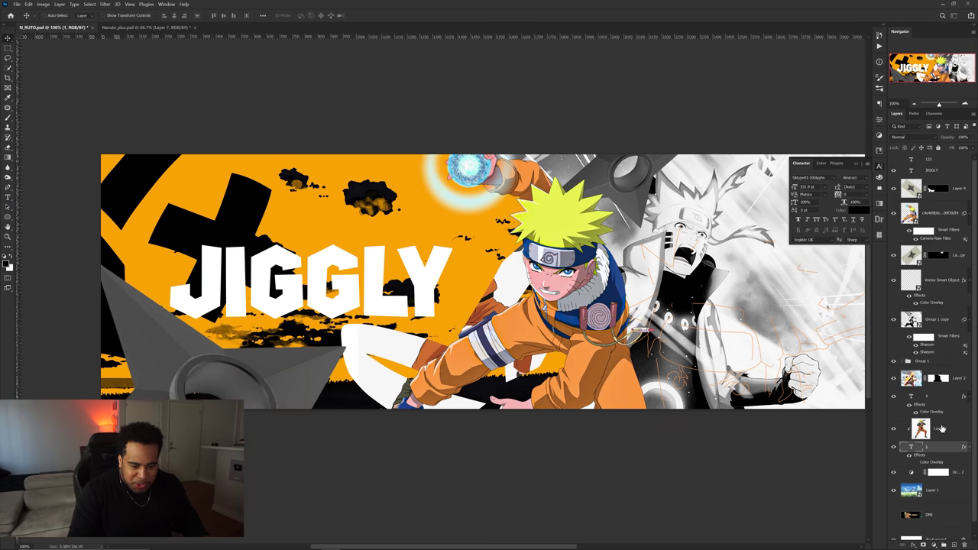
- Move and transform the clipped Naruto picture so the character shows inside the glyph beside the crouching Naruto
drag(510, 303, 509, 382)
key(ctrl+t)
drag(499, 351, 582, 373)
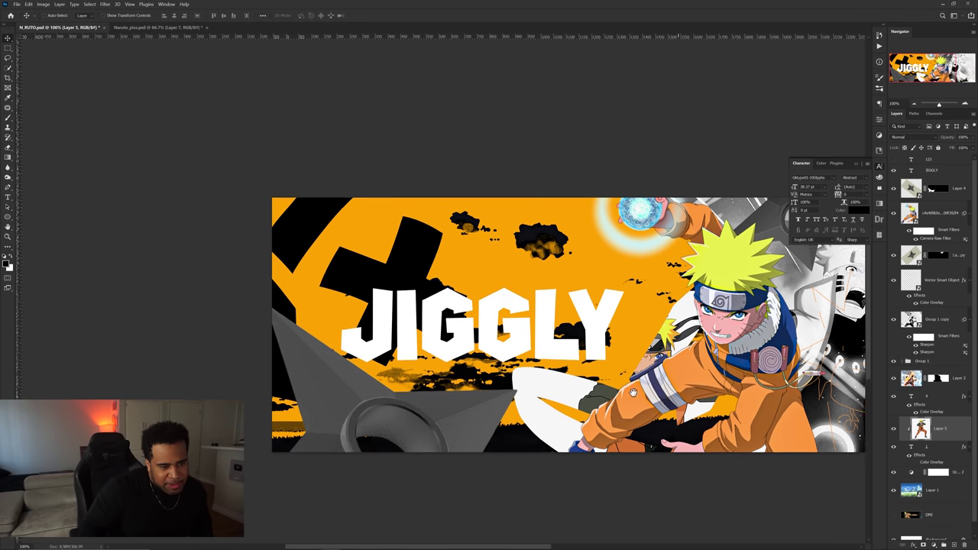
- Add a black-to-white Gradient Map above the Layer 5 Naruto picture and clip it to the glyph beneath
click(933, 541)
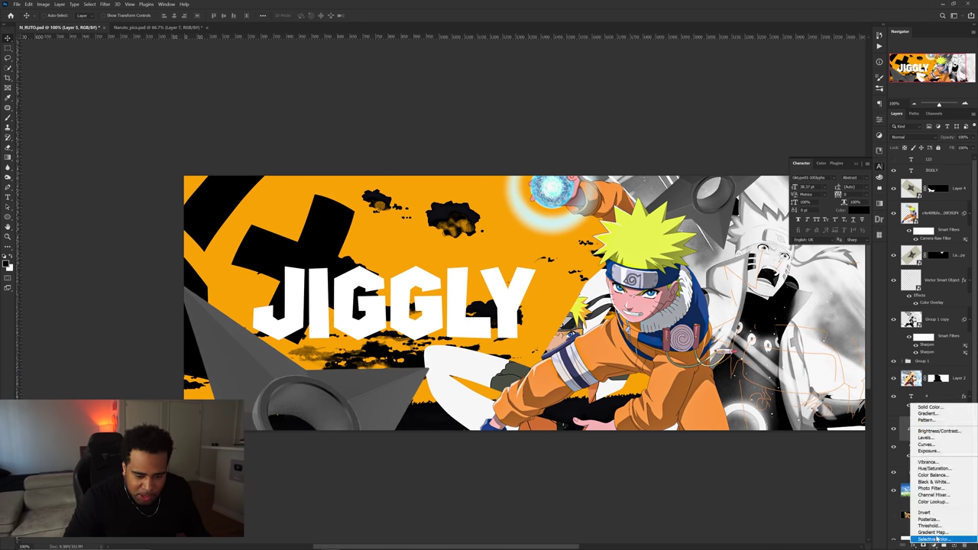
click(935, 524)
alt+click(958, 427)
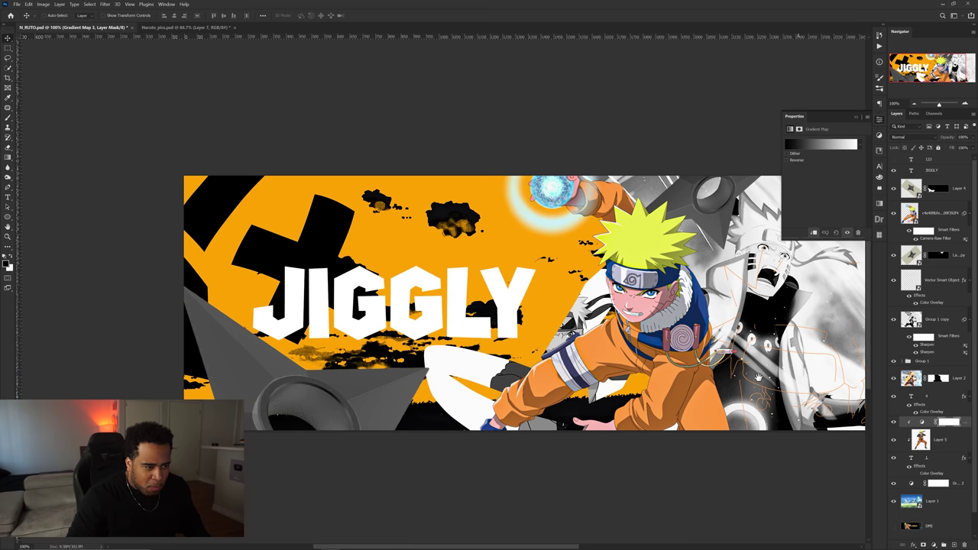
drag(822, 282, 758, 284)
- Apply a Halftone Pattern filter to the Layer 5 Naruto picture with size 1, contrast 5 and Dot pattern type
scroll(648, 226, down, 2)
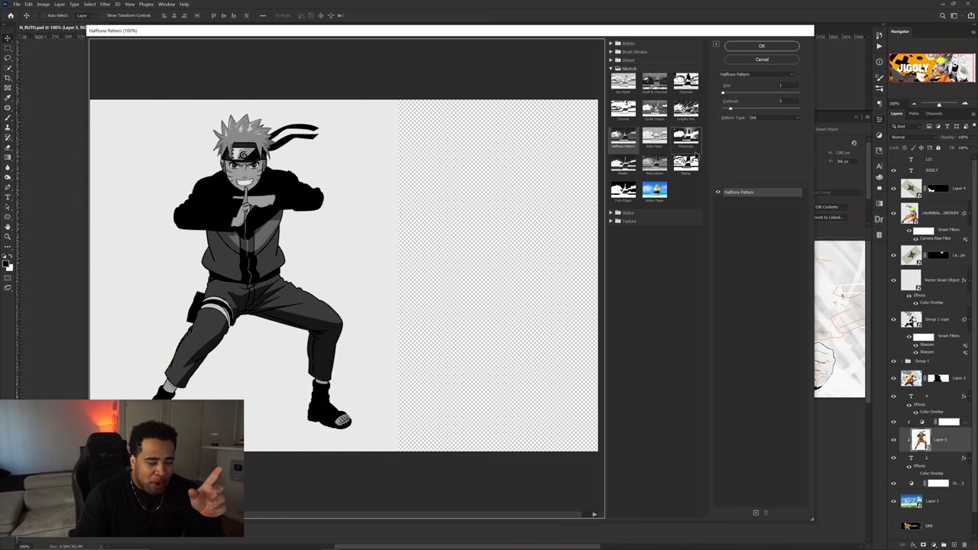
click(770, 46)
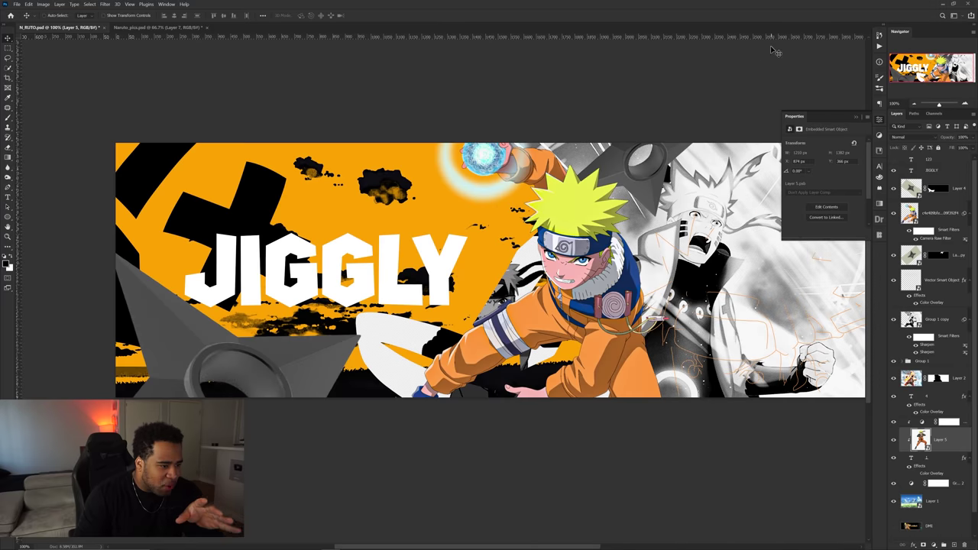
scroll(629, 280, up, 2)
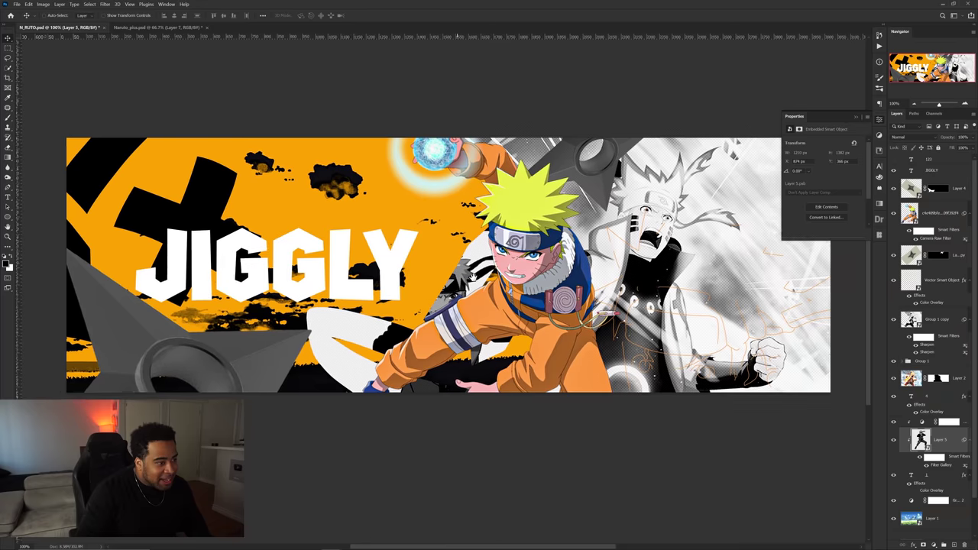
- Bring another Naruto picture from Naruto_pics.psd in above Layer 5, clip it to the large glyph and place the face inside the shape
drag(227, 188, 216, 186)
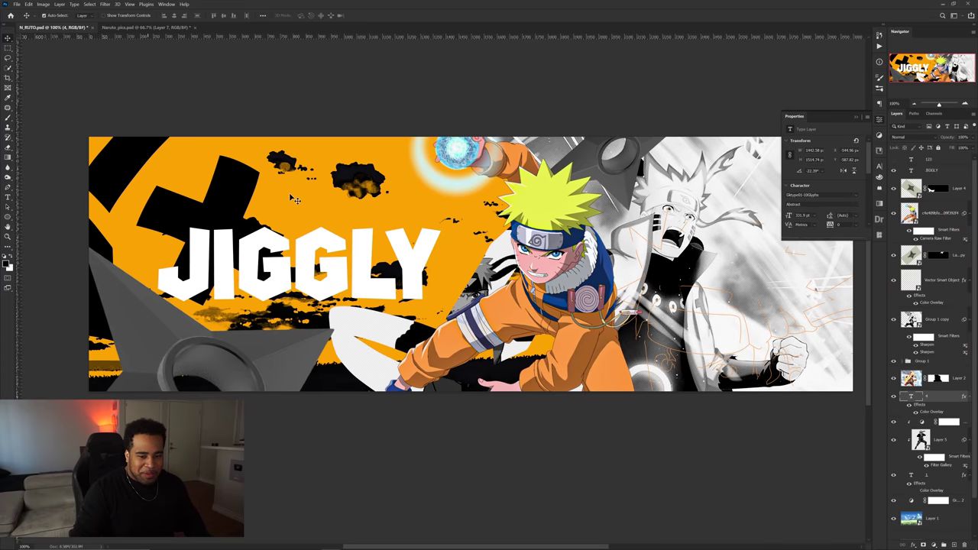
click(137, 28)
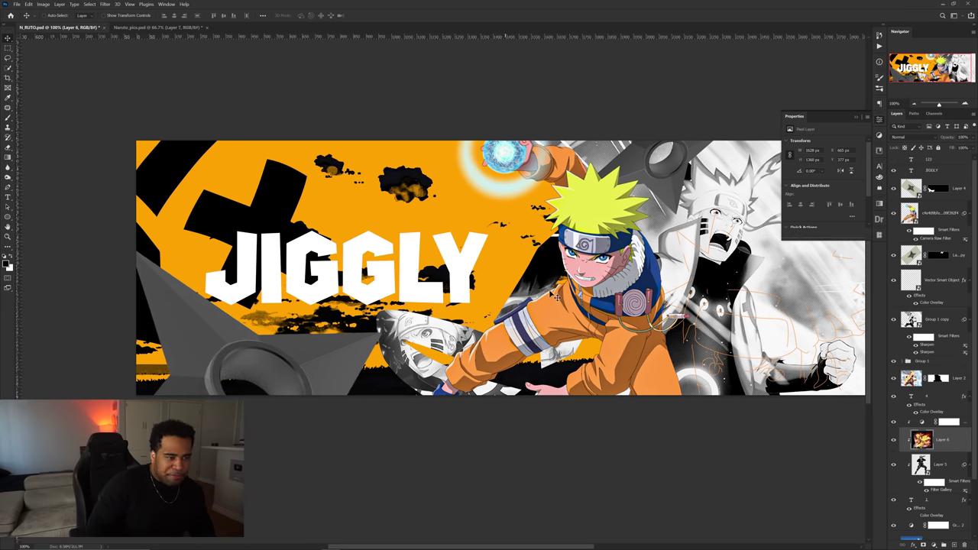
scroll(548, 254, up, 5)
scroll(549, 254, down, 2)
scroll(544, 260, down, 3)
scroll(403, 384, up, 3)
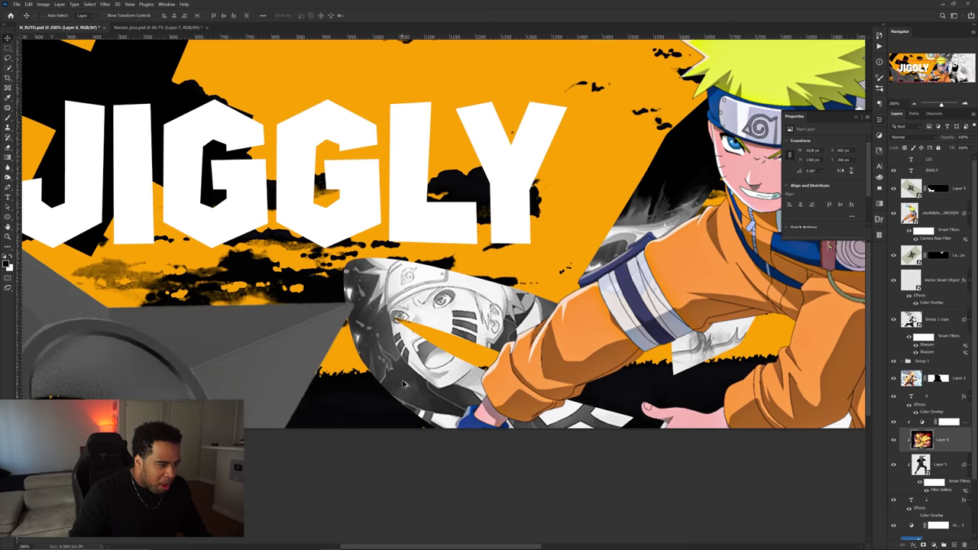
drag(466, 371, 380, 310)
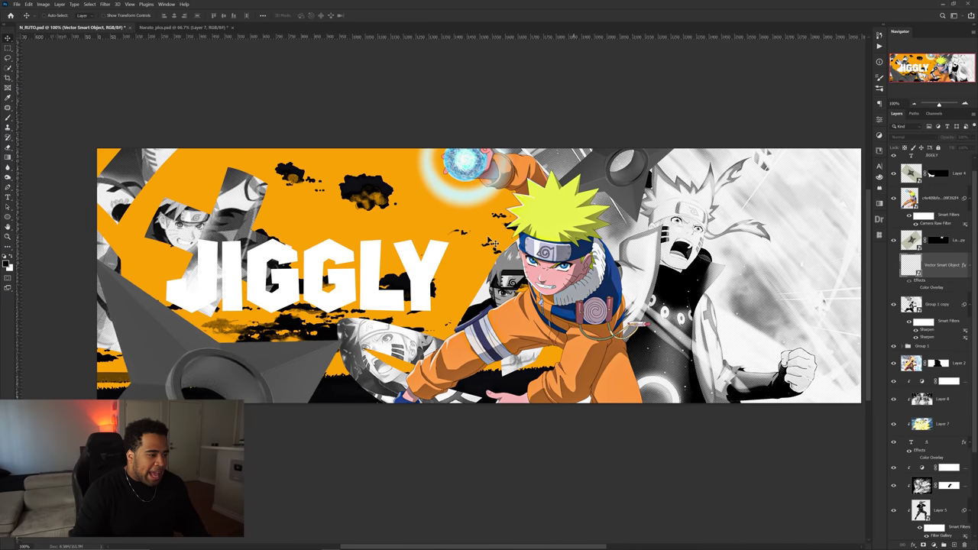
- Try moving the JIGGLY title down and toward the banner's left edge, and undo the move
ctrl+click(397, 252)
drag(393, 246, 369, 267)
key(ctrl+z)
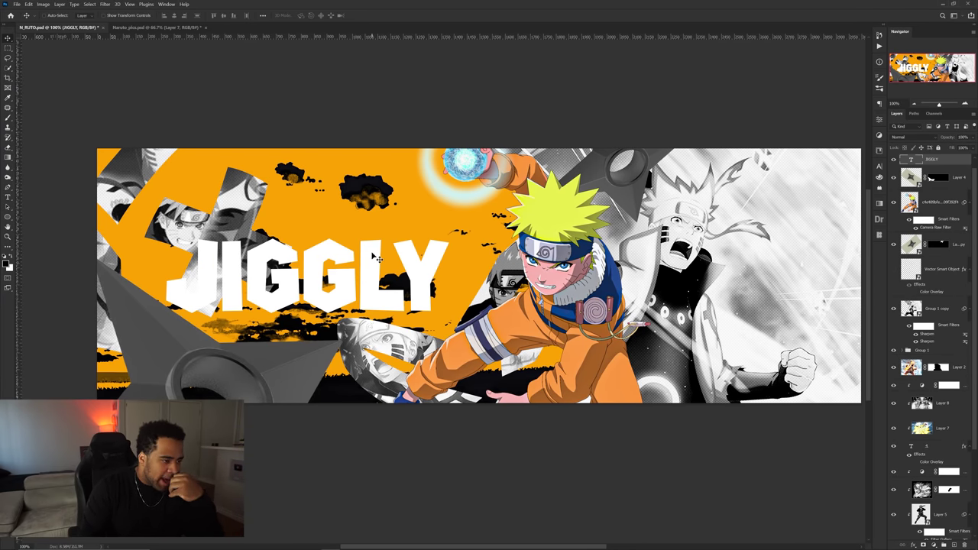
- Open the gradient of the orange Gradient Map above the Layer 1 background for editing
click(396, 222)
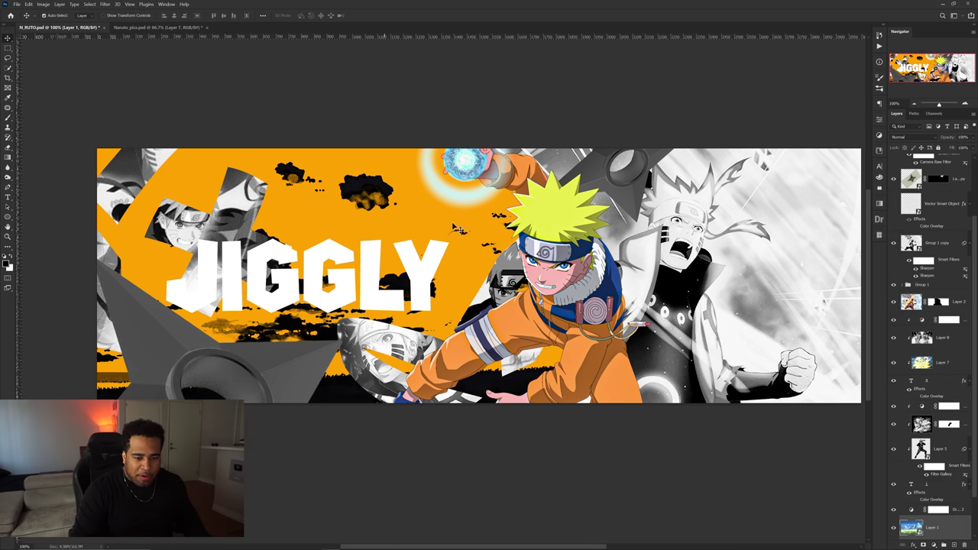
double_click(912, 510)
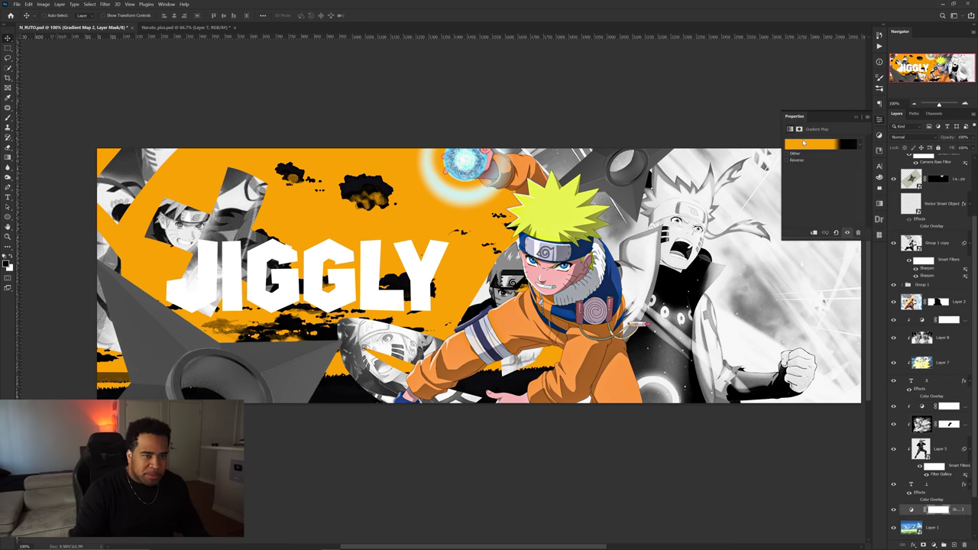
click(802, 143)
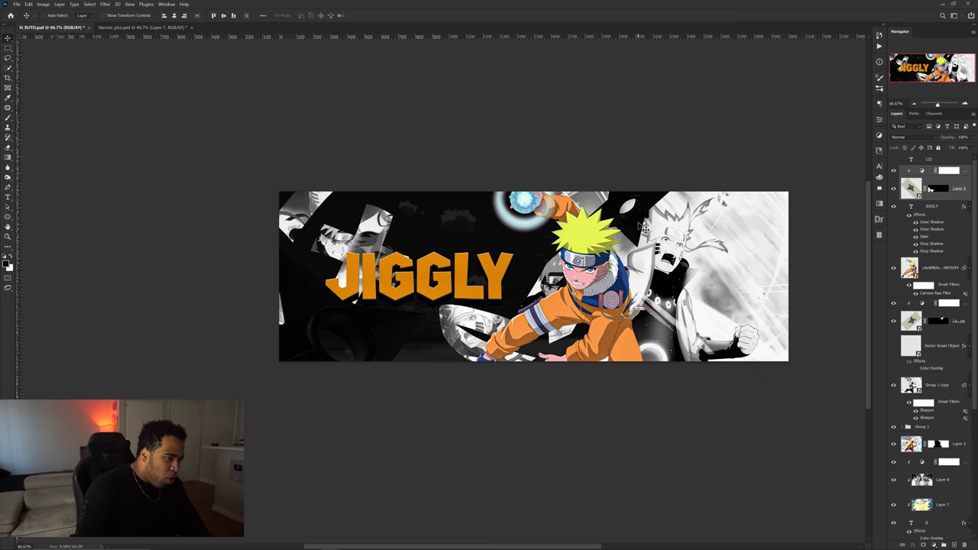
- Switch to Naruto_pics.psd, paste the fiery embers image as the top layer and transform it to cover much of the collage
click(115, 28)
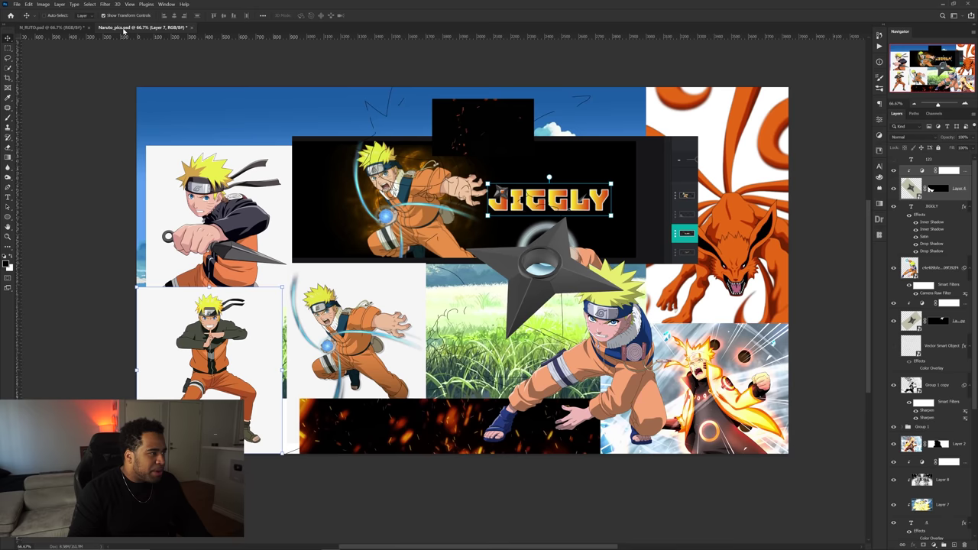
click(51, 27)
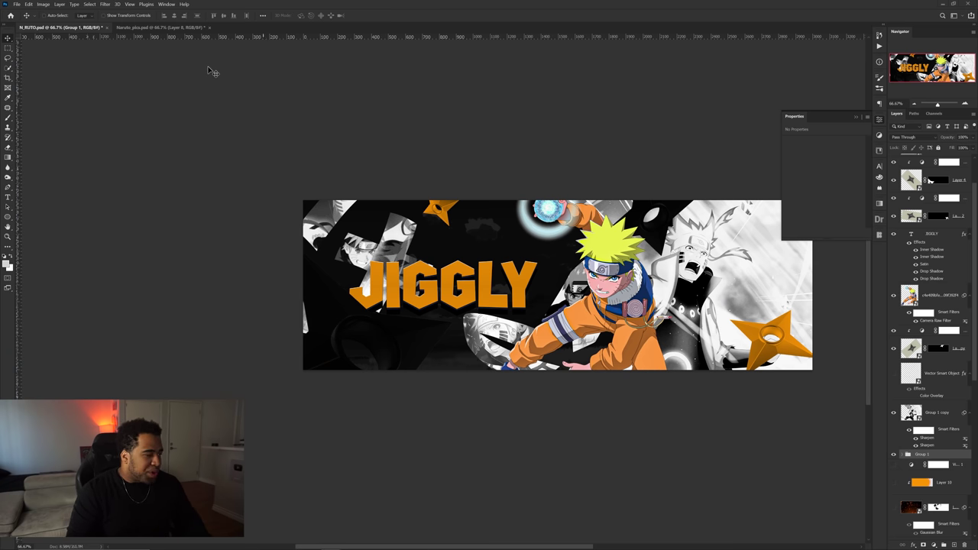
click(171, 29)
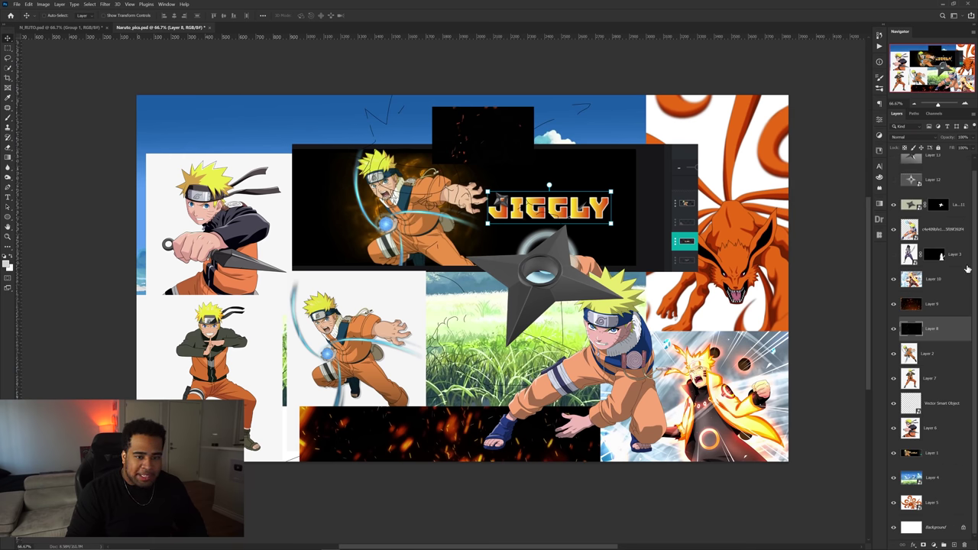
scroll(965, 268, up, 1)
click(934, 176)
key(ctrl+v)
key(ctrl+t)
drag(520, 281, 735, 283)
key(Return)
- Distort the embers layer with the Twirl filter, raising the angle for a stronger swirl
click(105, 4)
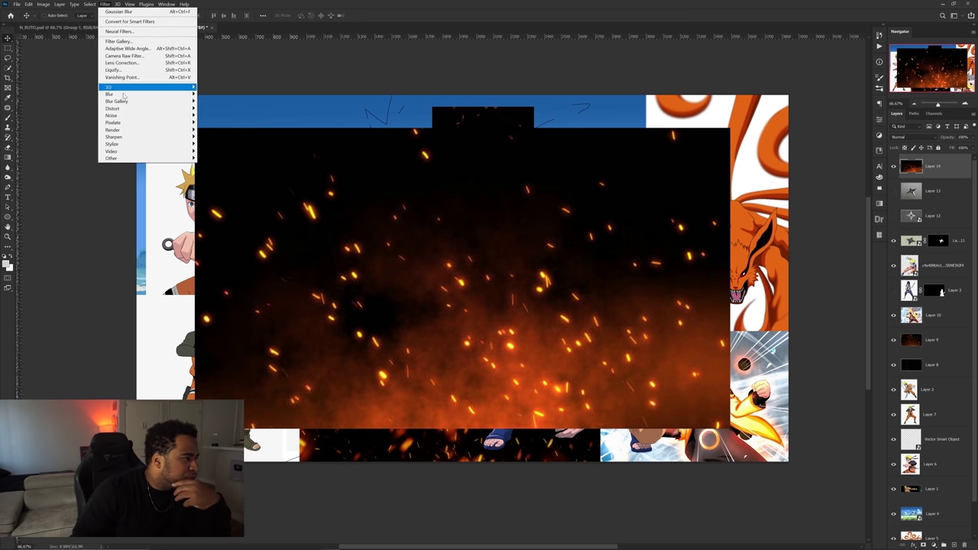
mouse_move(120, 97)
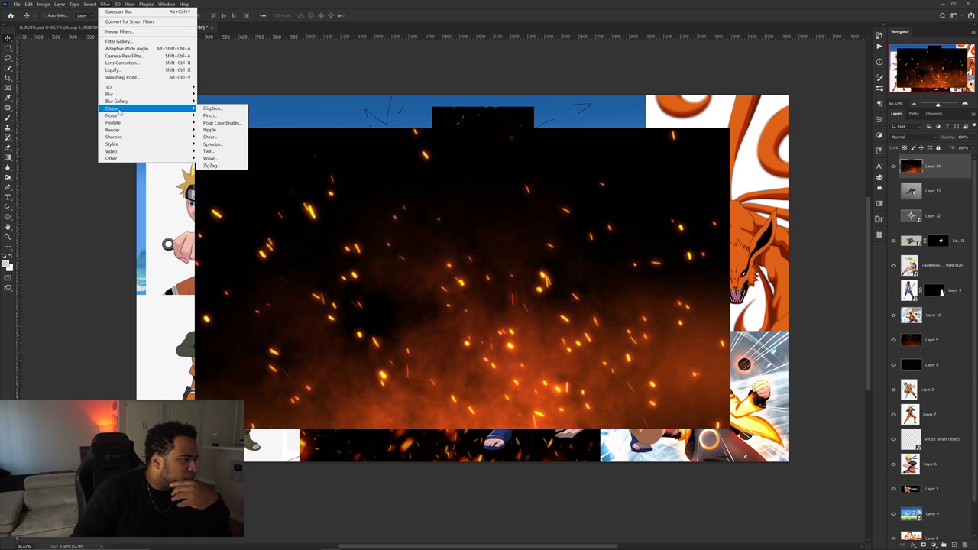
click(221, 152)
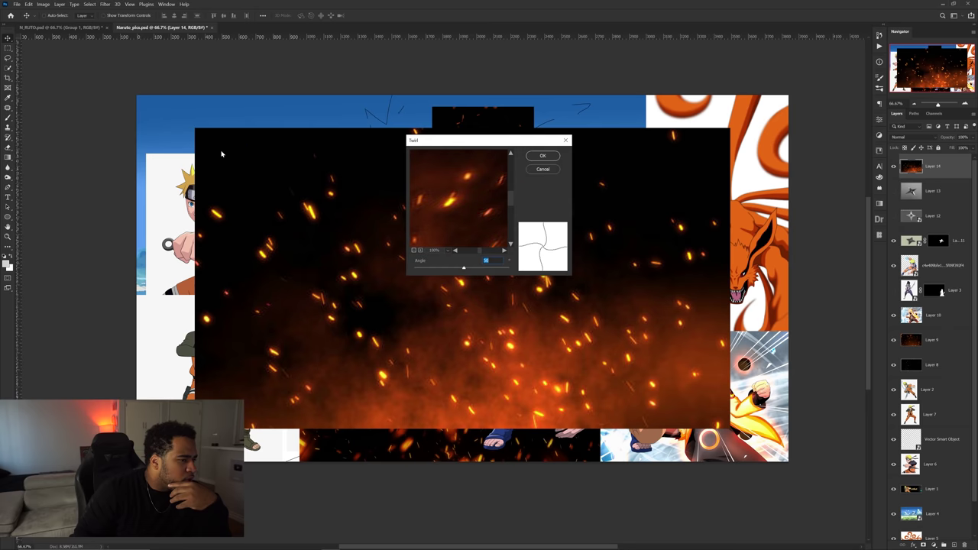
click(420, 250)
click(419, 251)
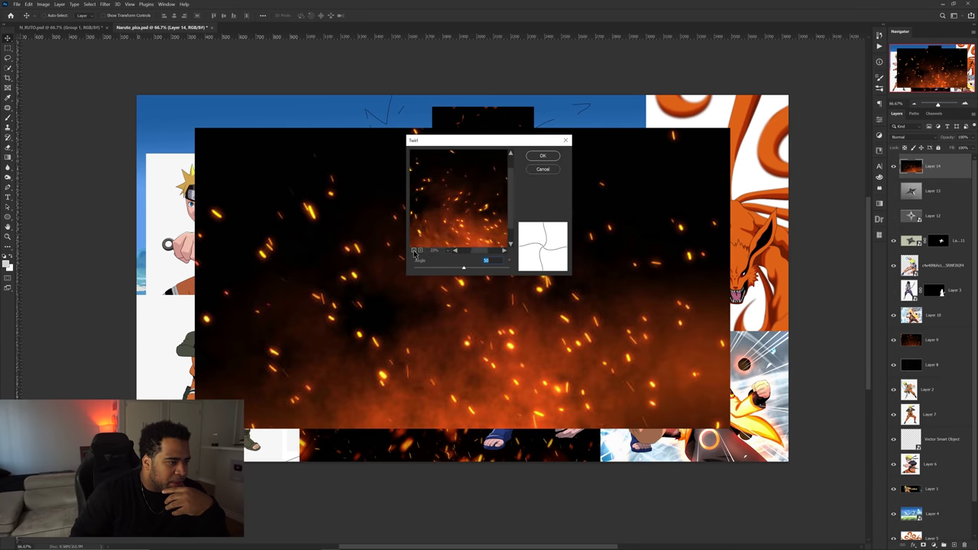
click(420, 251)
drag(463, 268, 486, 273)
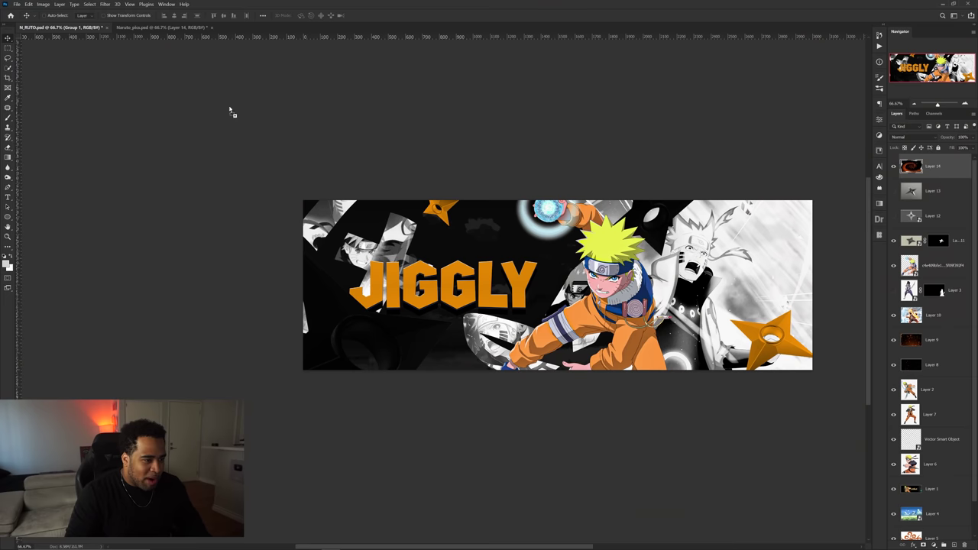
- Bring the twirled embers into the banner above Group 1, enlarge them to about 115% and position the swirl behind the title and Naruto
drag(229, 109, 522, 233)
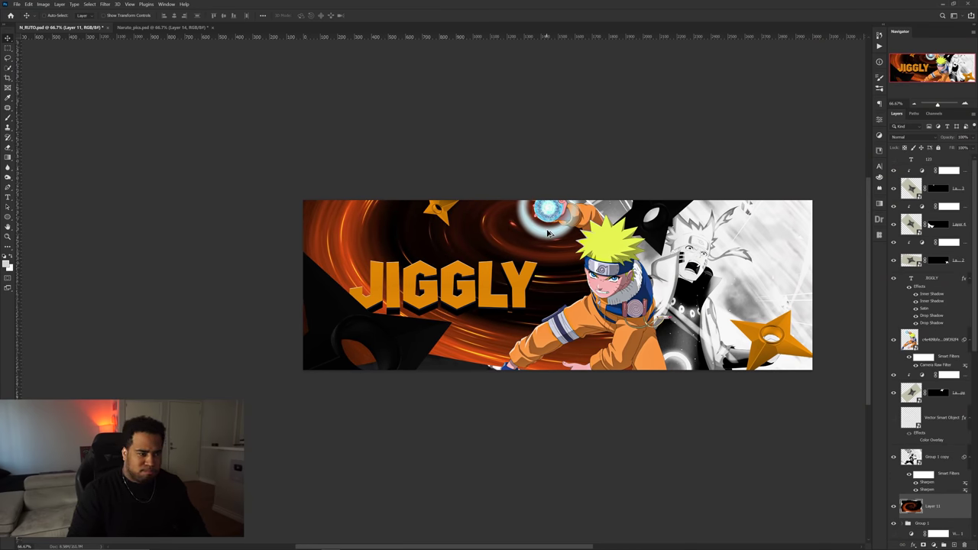
scroll(547, 233, up, 1)
drag(556, 218, 594, 196)
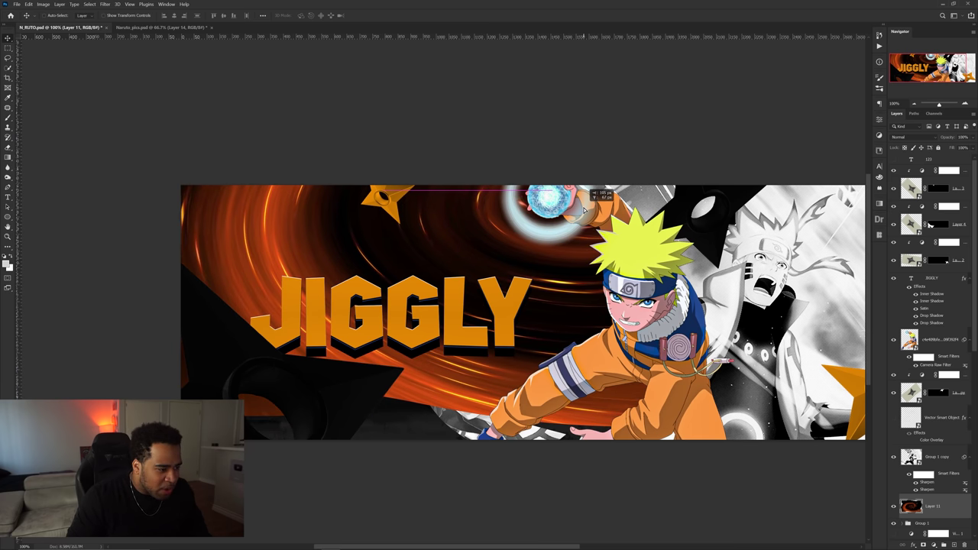
key(ctrl+t)
key(Return)
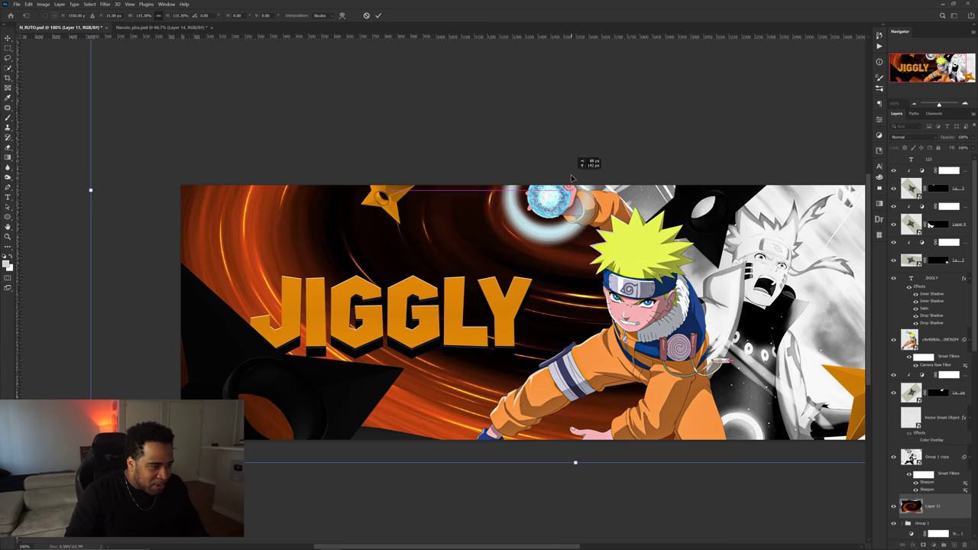
scroll(572, 175, down, 2)
scroll(592, 240, up, 2)
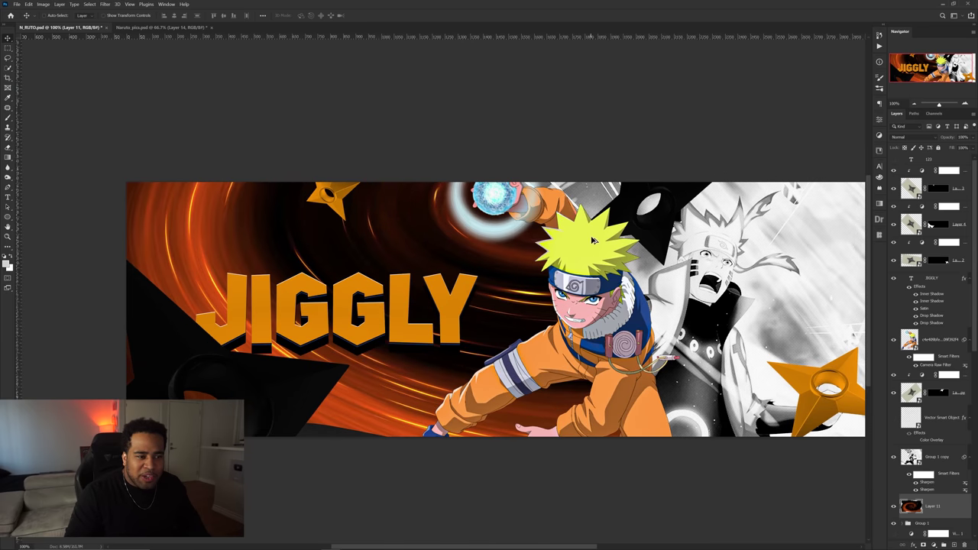
- Set the swirling embers layer's blend mode to Linear Dodge (Add)
click(909, 137)
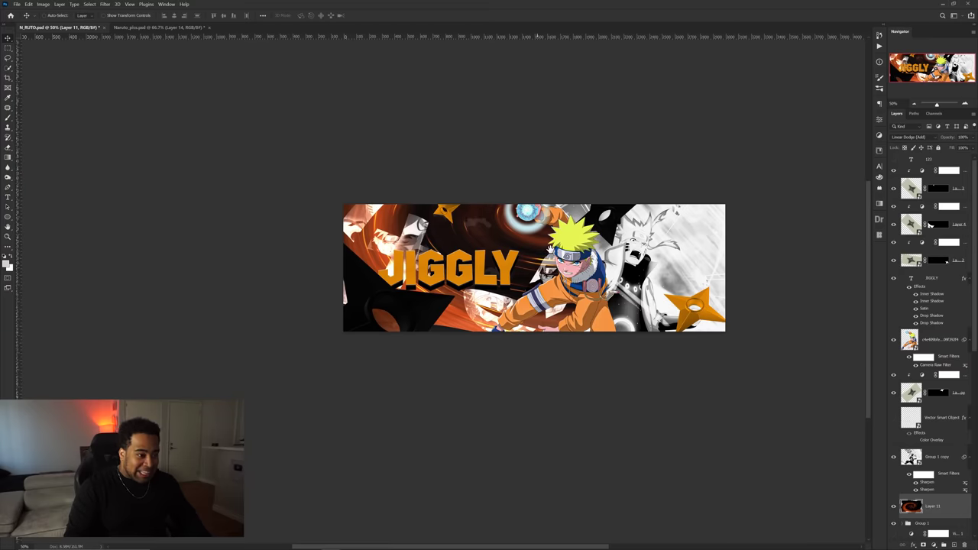
scroll(451, 245, up, 3)
scroll(451, 243, down, 3)
- Examine how the blended swirl looks across the whole banner and up close around the blue energy ball
drag(470, 234, 468, 234)
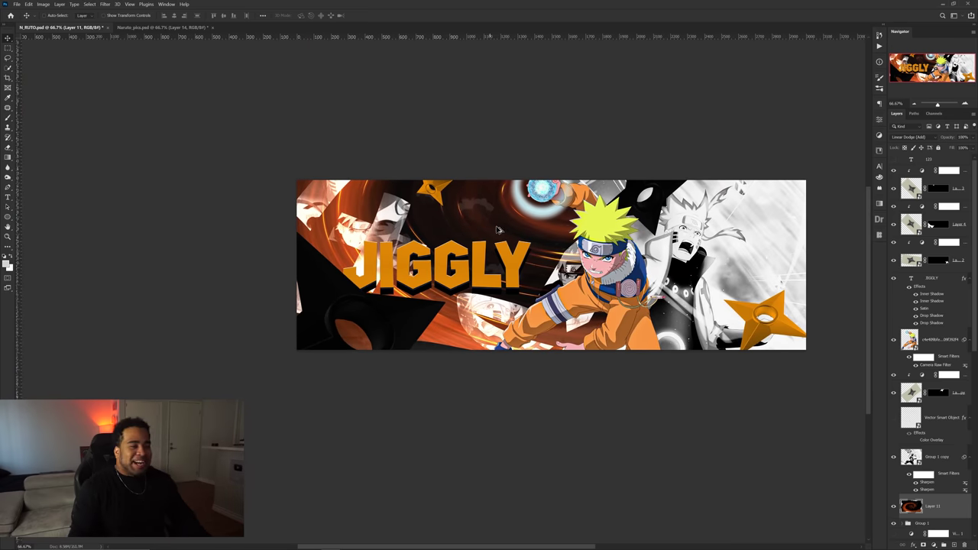
scroll(497, 229, up, 3)
scroll(573, 208, down, 3)
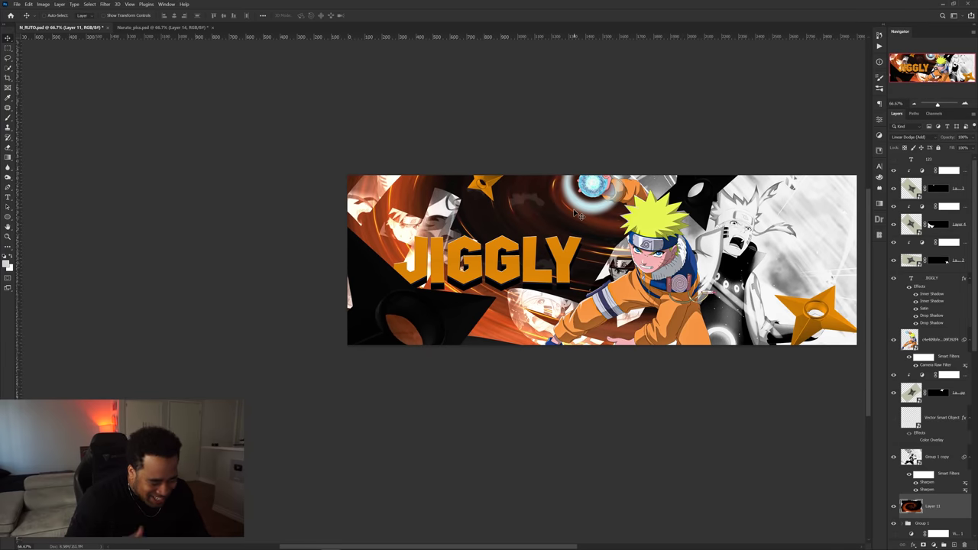
drag(578, 215, 591, 282)
scroll(619, 210, up, 5)
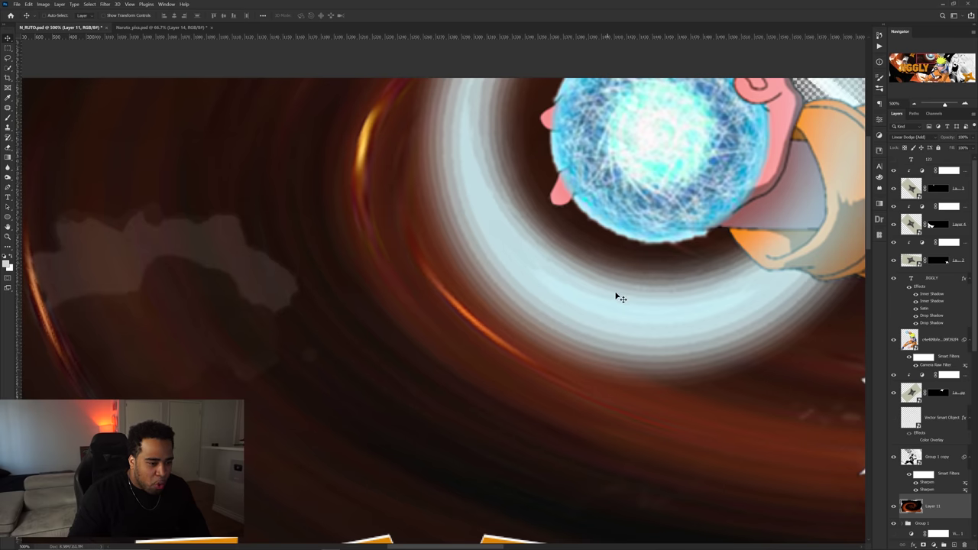
scroll(620, 296, down, 2)
scroll(664, 364, down, 4)
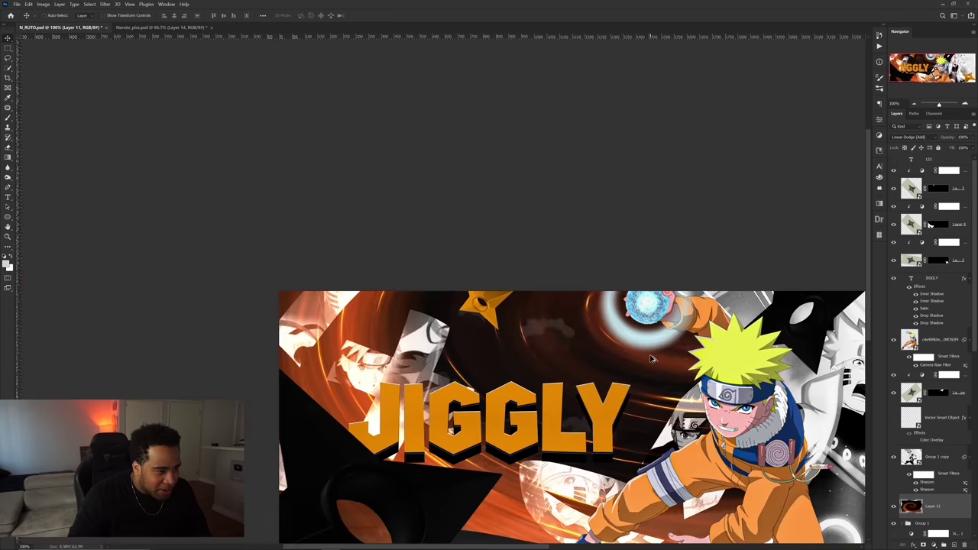
drag(574, 224, 565, 217)
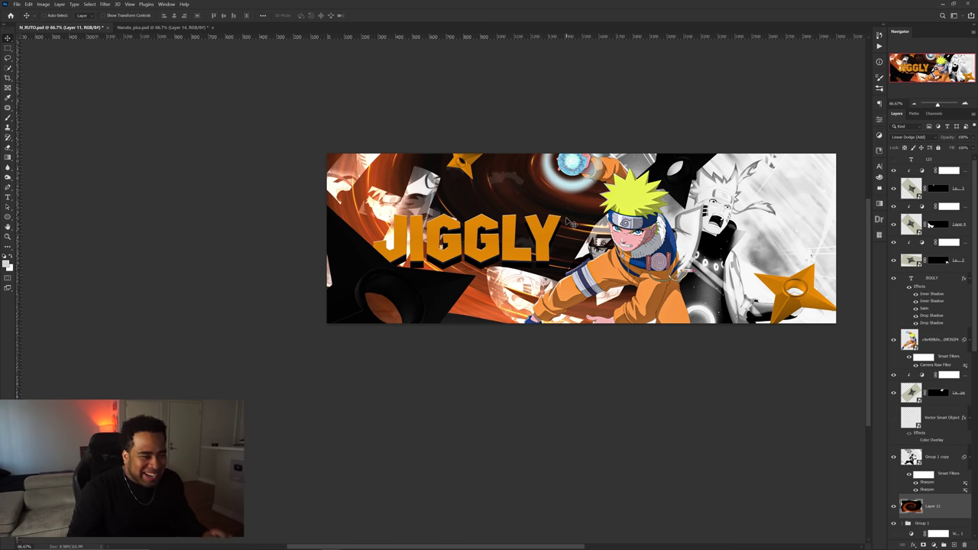
- Select the JIGGLY title and nudge it slightly to the right between the large shuriken and the crouching Naruto
click(538, 229)
scroll(573, 243, up, 1)
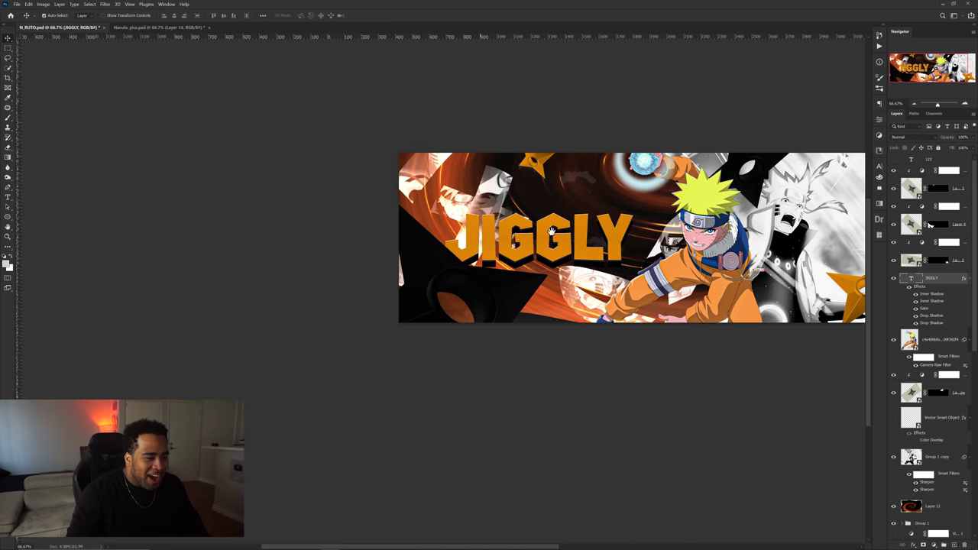
scroll(573, 243, up, 1)
scroll(560, 243, down, 2)
drag(469, 264, 472, 265)
scroll(412, 255, up, 1)
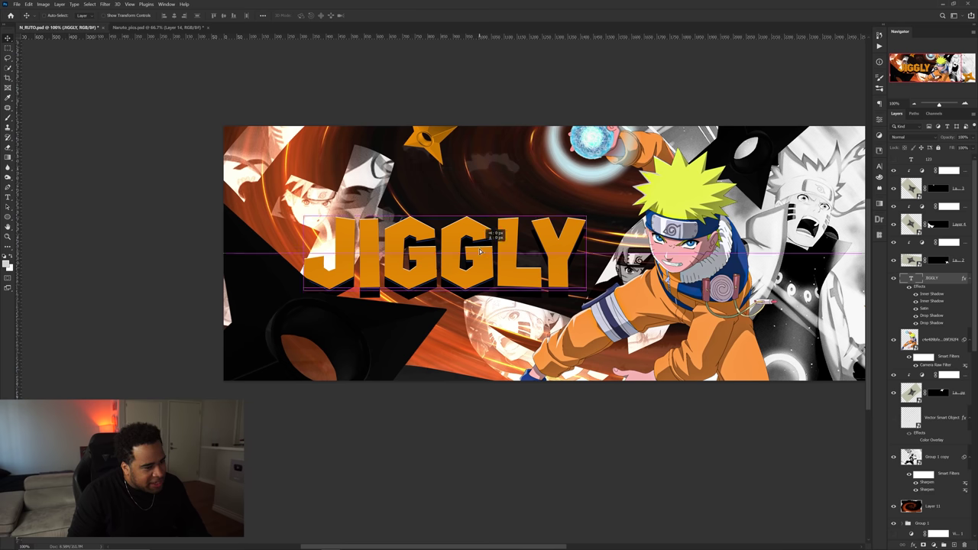
scroll(480, 250, up, 1)
scroll(502, 341, down, 2)
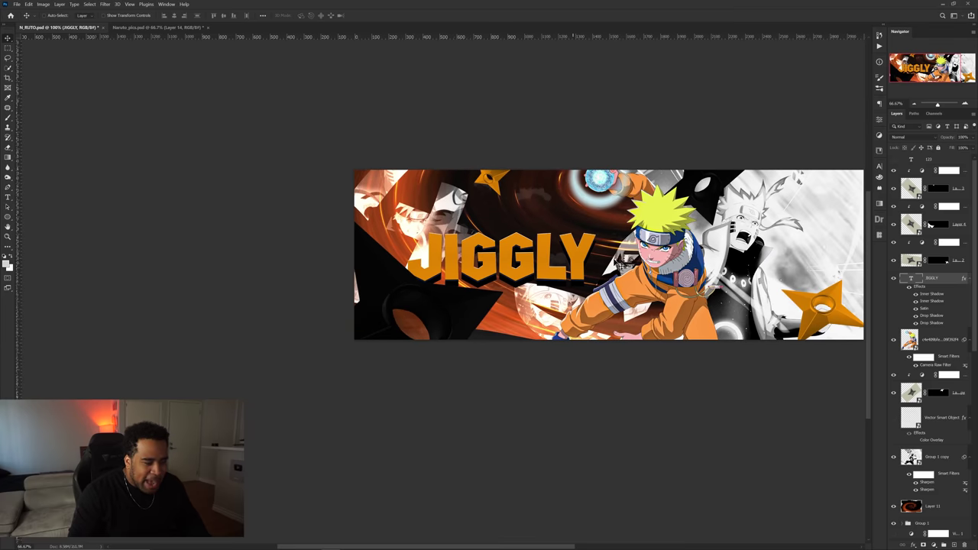
scroll(633, 280, up, 1)
drag(487, 258, 493, 258)
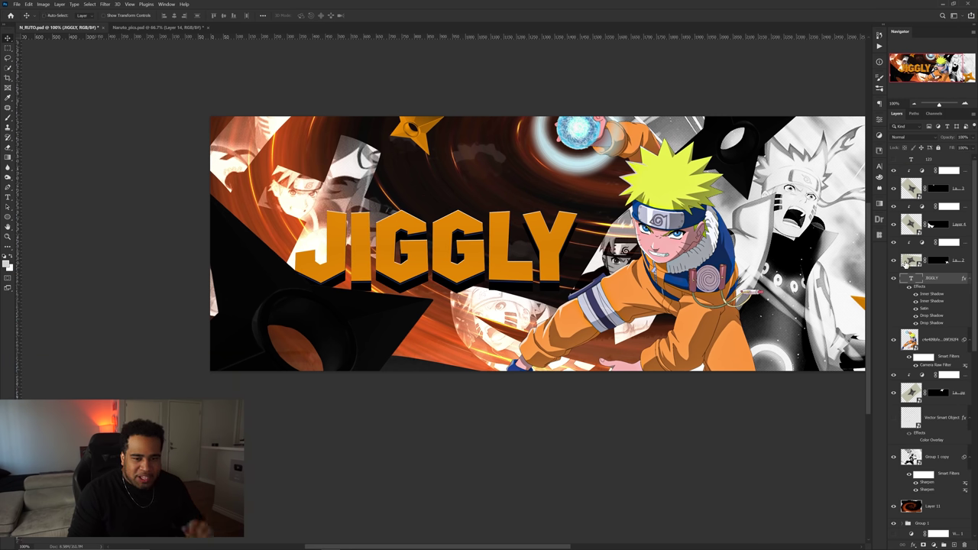
- Recolour the JIGGLY title text from orange to a bright blue
click(878, 170)
click(858, 210)
click(672, 190)
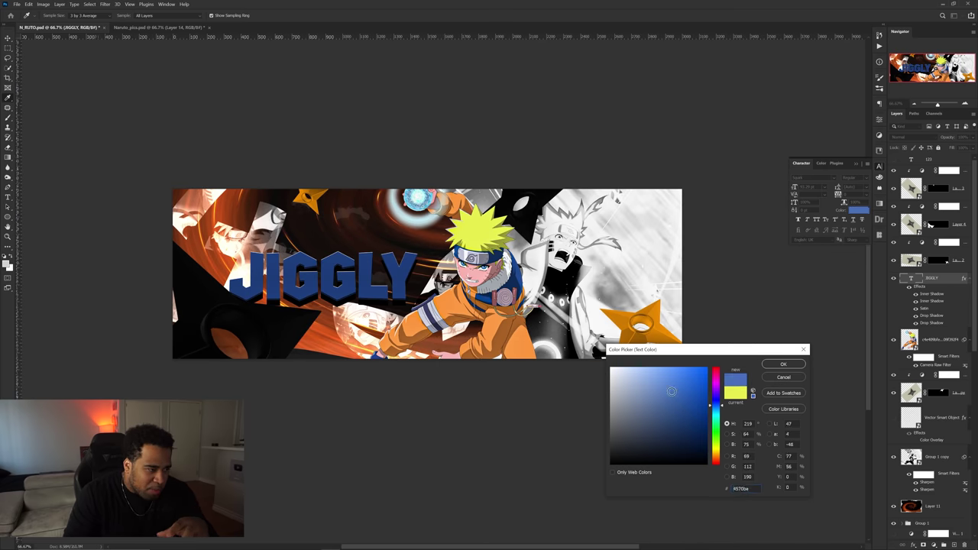
drag(671, 391, 666, 377)
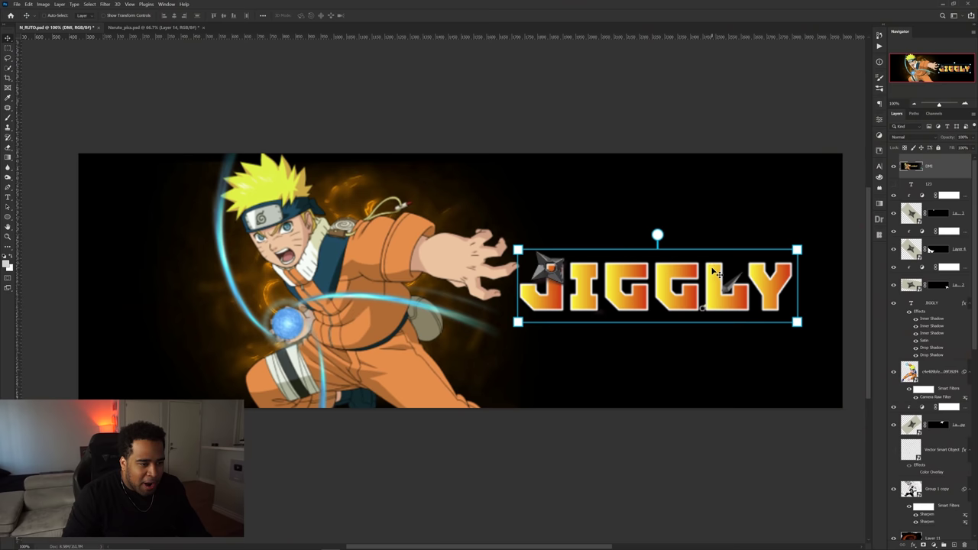
- Merge the two crumpled-paper texture layers behind the JIGGLY title into one layer
scroll(662, 269, up, 5)
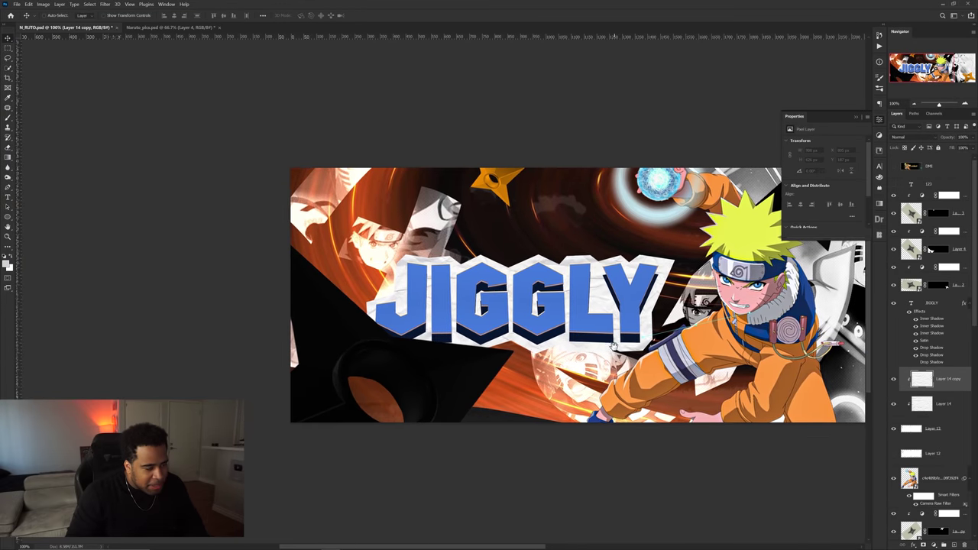
scroll(611, 345, up, 1)
scroll(611, 345, down, 1)
drag(634, 320, 494, 315)
shift+click(943, 403)
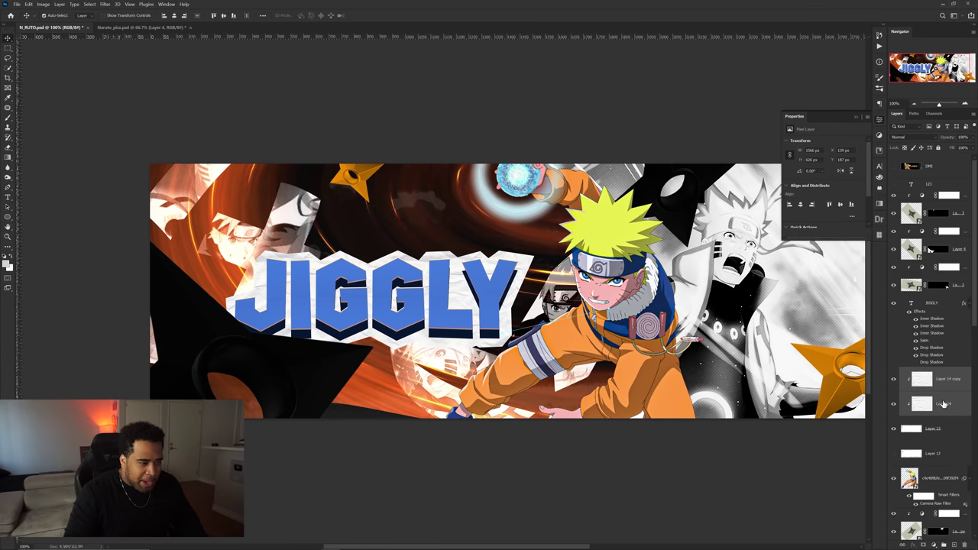
key(ctrl+e)
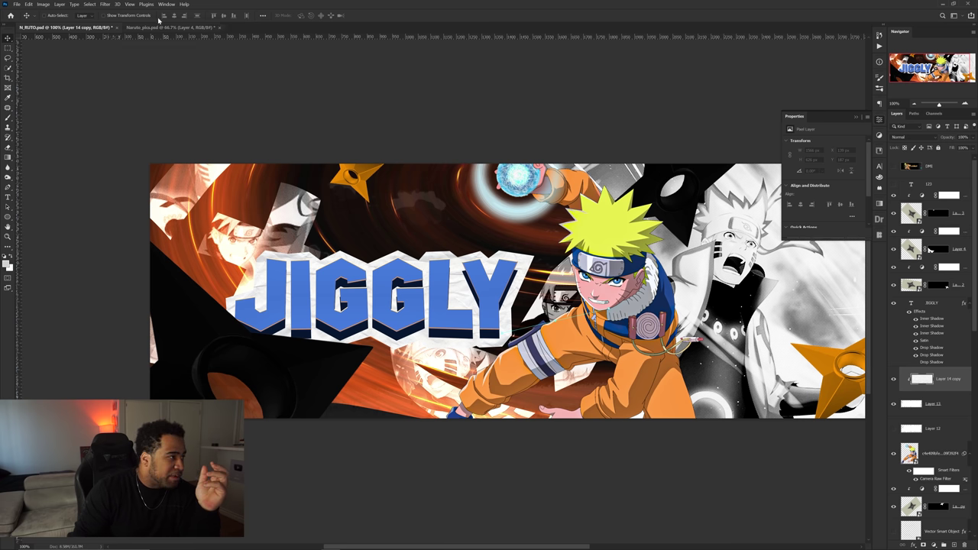
- Apply a Camera Raw filter to the merged paper texture, setting Texture to +100 and raising Clarity slightly
click(105, 4)
click(142, 56)
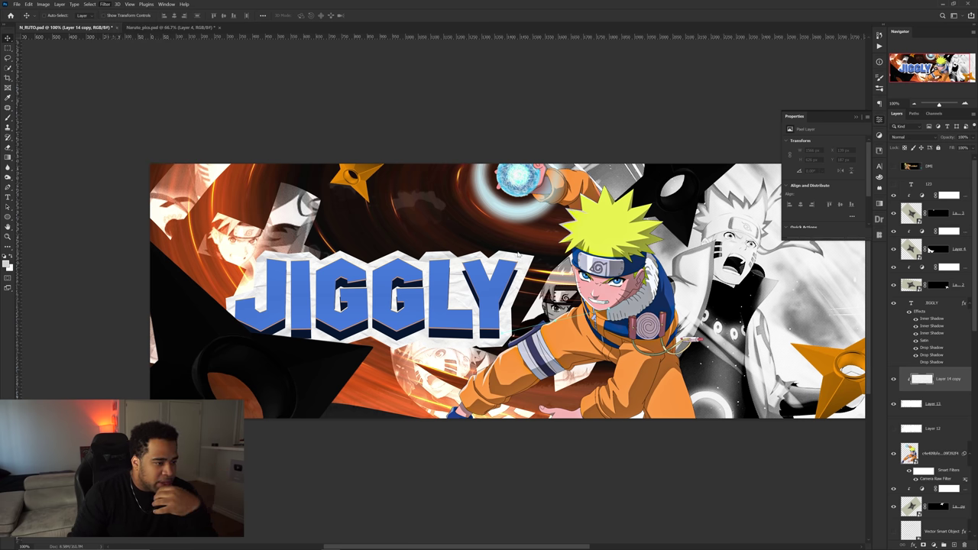
click(722, 231)
scroll(765, 313, down, 3)
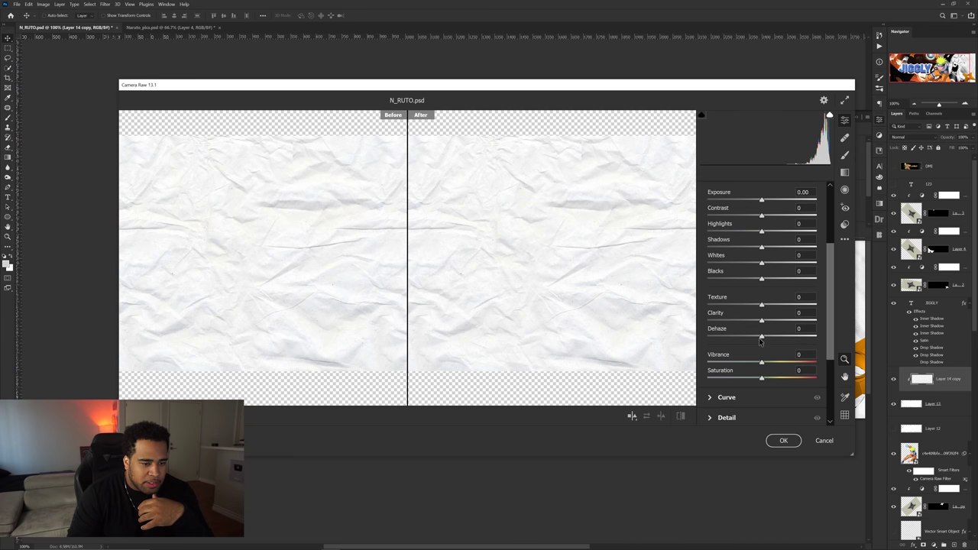
drag(816, 306, 830, 308)
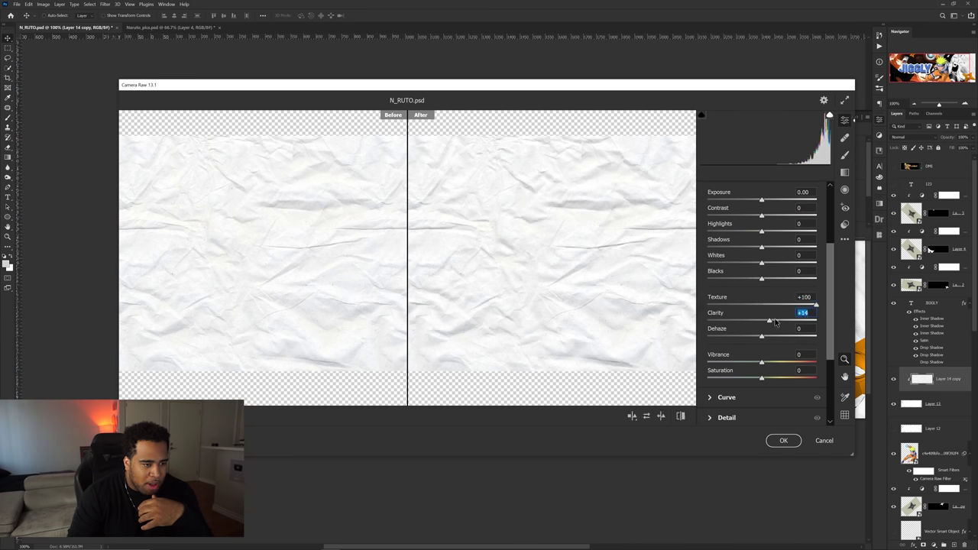
click(783, 442)
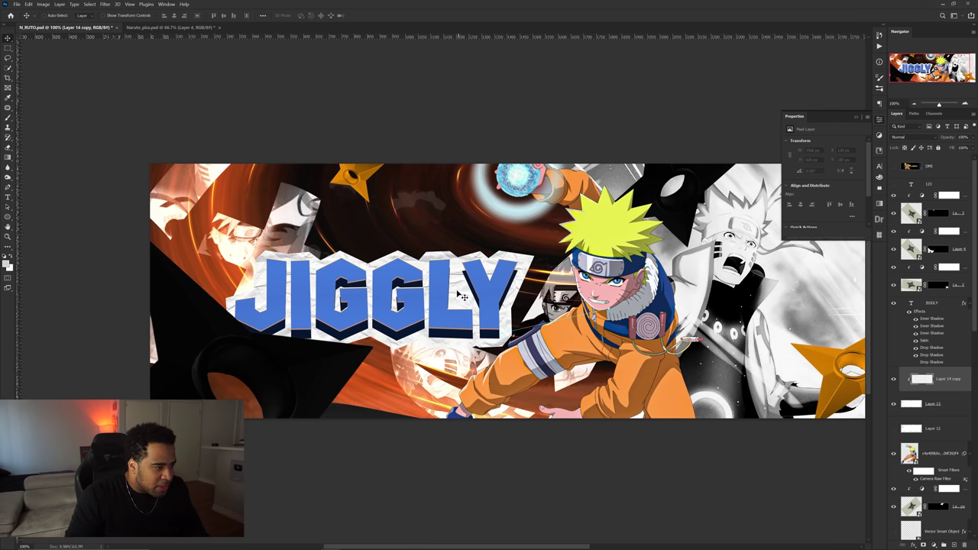
scroll(414, 281, up, 2)
scroll(606, 294, up, 2)
scroll(605, 295, down, 2)
- Place a rasterized duplicate of the crouching Naruto render beneath the original and stretch it slightly wider
drag(943, 454, 946, 488)
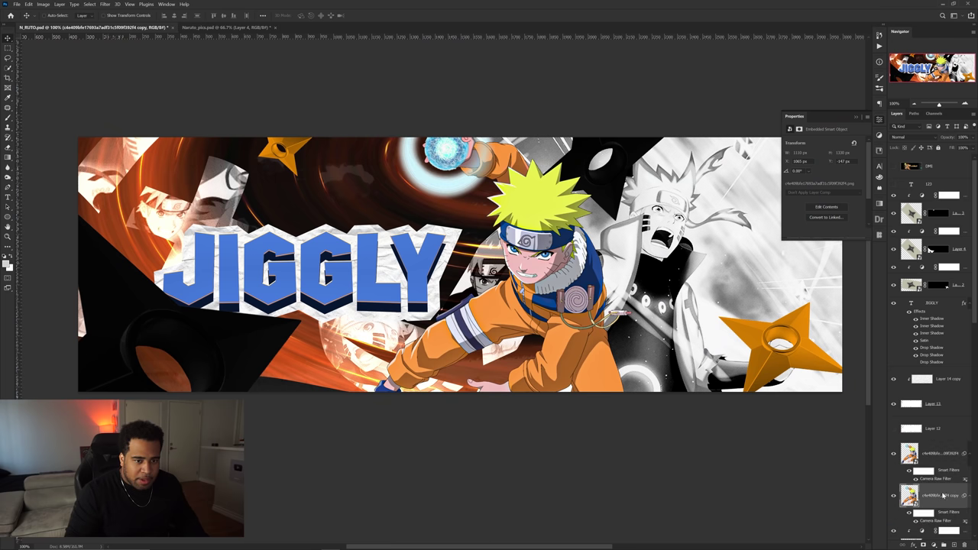
right_click(943, 495)
click(886, 294)
key(ctrl+t)
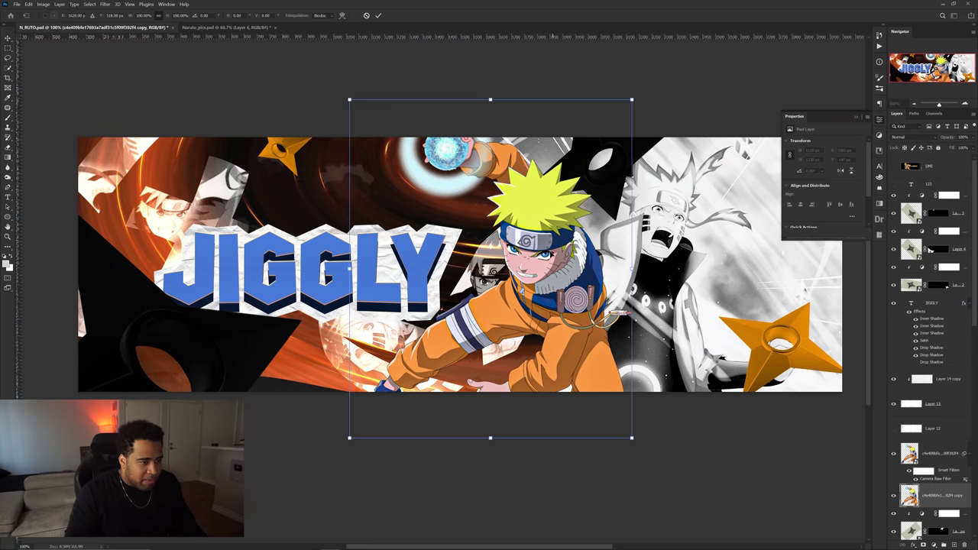
drag(633, 270, 650, 269)
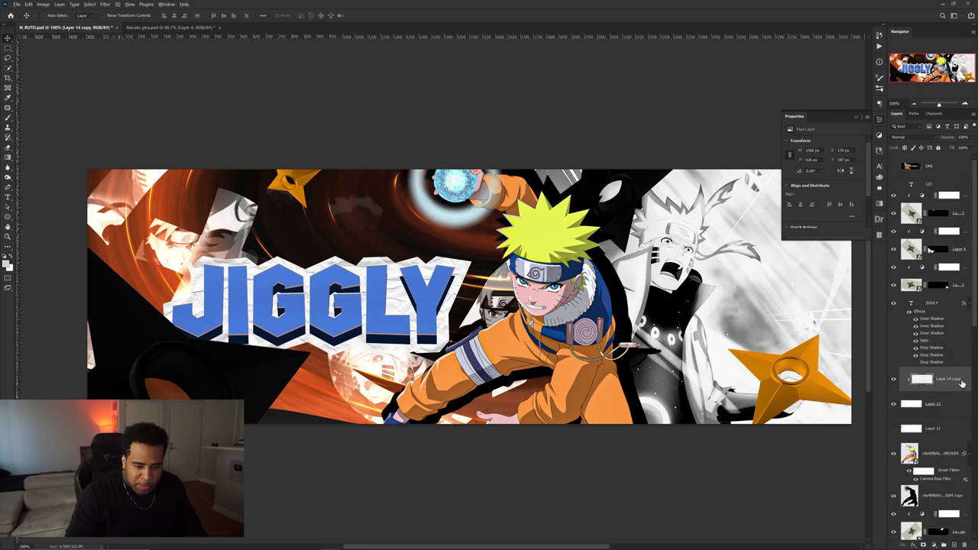
- Clip a copy of the paper texture to the silhouette behind Naruto and mask away the silhouette's excess around him
drag(959, 382, 933, 497)
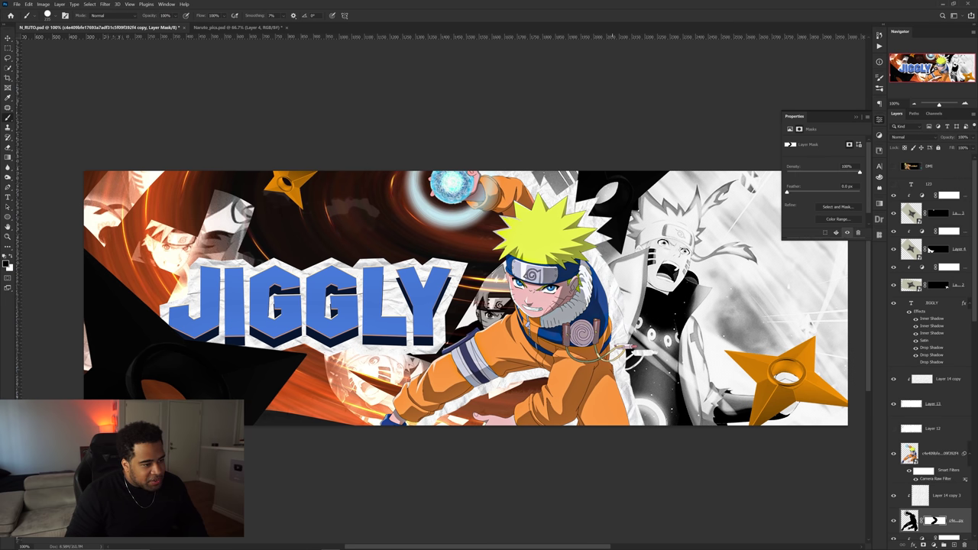
drag(520, 382, 552, 403)
drag(623, 197, 552, 206)
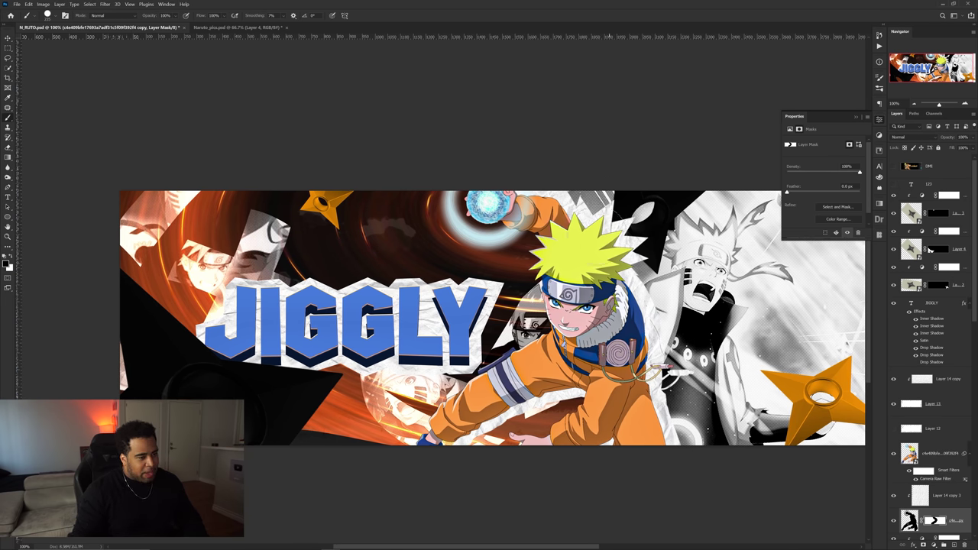
key(v)
scroll(537, 267, down, 3)
drag(578, 262, 595, 257)
scroll(548, 275, up, 2)
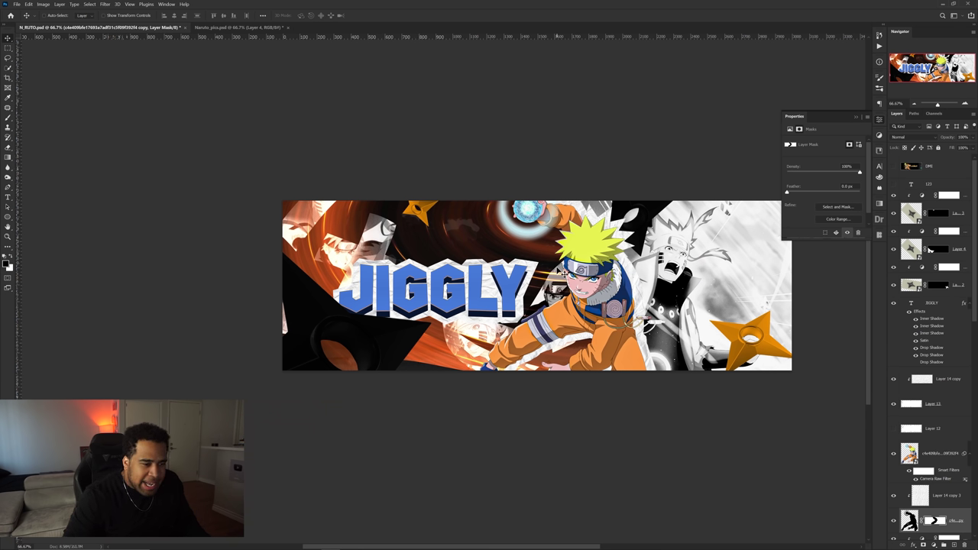
key(ctrl+plus)
- Add an adjustment layer above Naruto's paper backing and turn the paper behind both Naruto and the title black
click(940, 502)
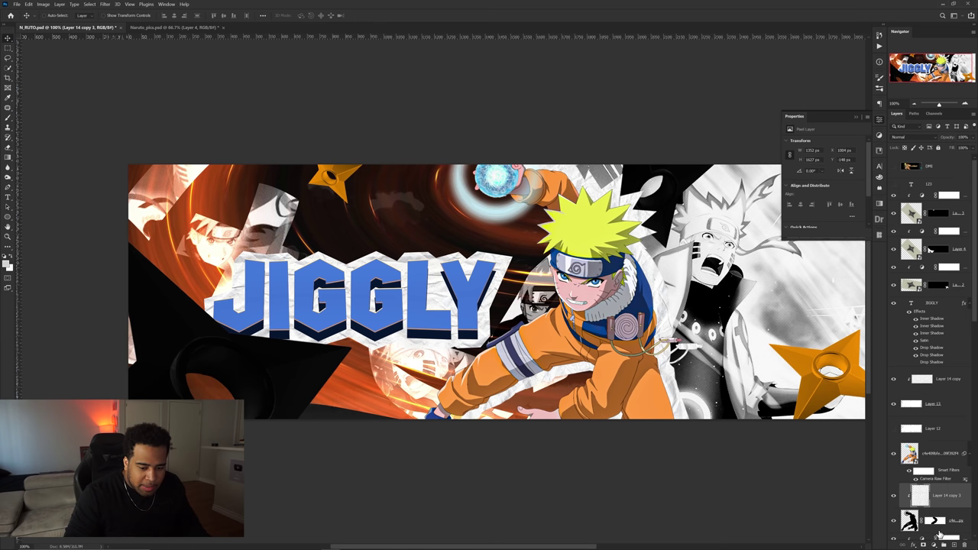
click(934, 545)
click(932, 525)
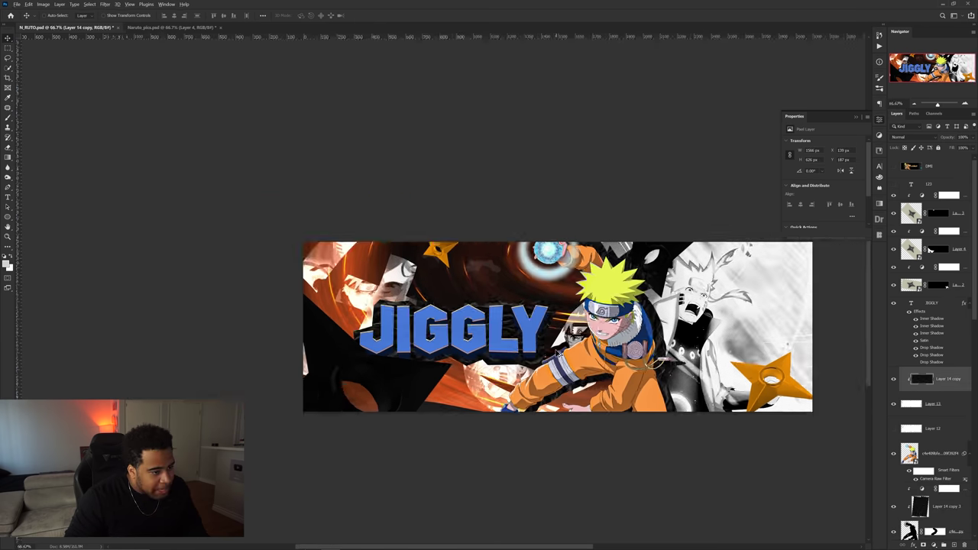
scroll(583, 344, up, 2)
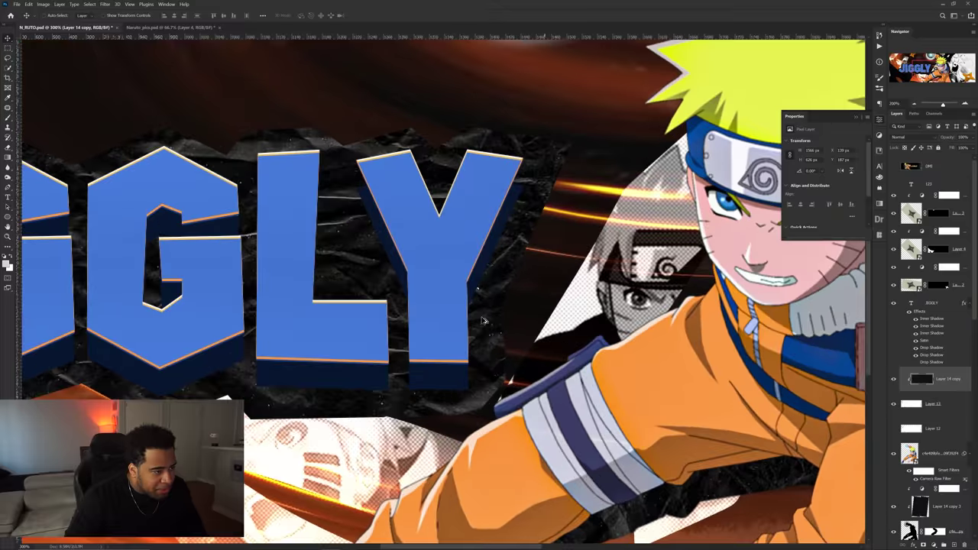
scroll(490, 284, down, 1)
key(ctrl+plus)
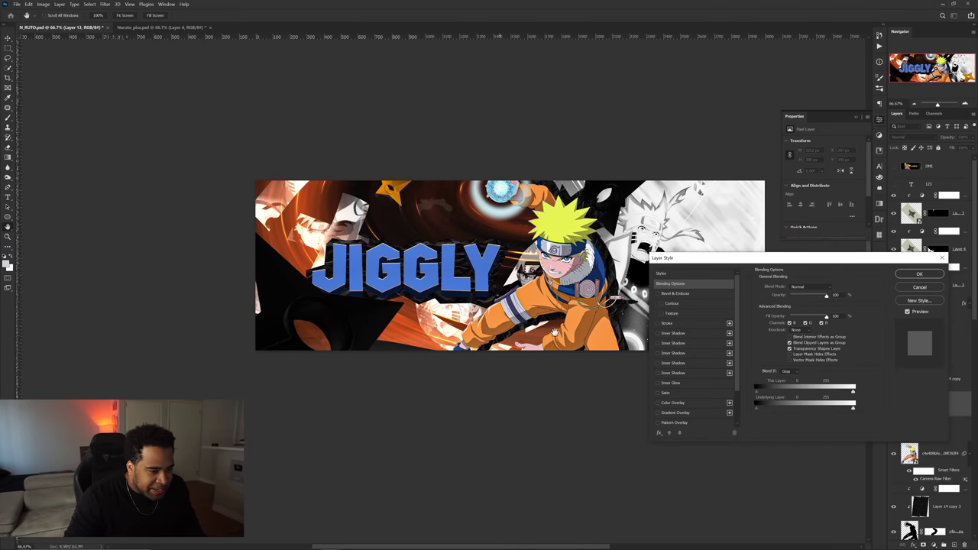
- Add a gradient stroke to the title's paper backing, with the starting stop set to orange RGB 255, 155, 64
scroll(674, 397, down, 2)
click(669, 284)
click(787, 343)
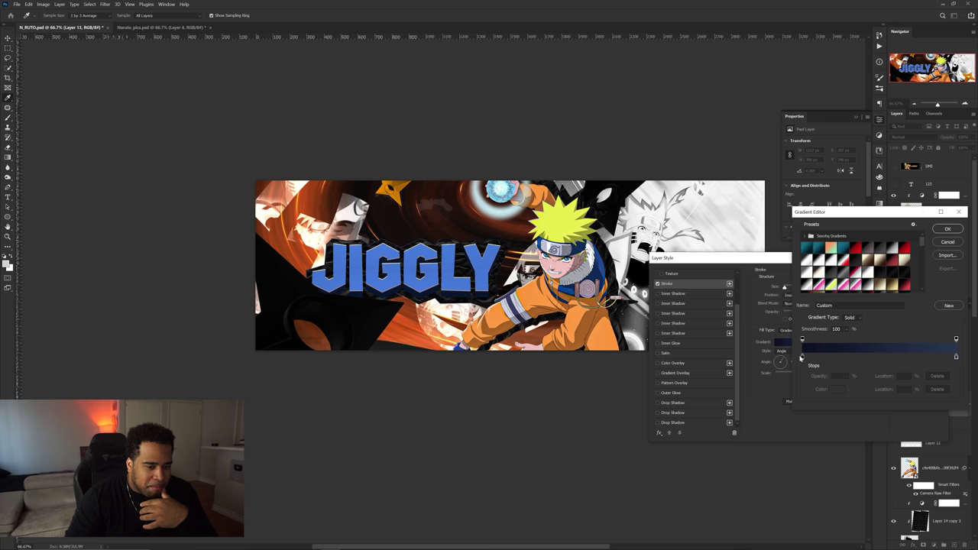
double_click(802, 358)
click(547, 299)
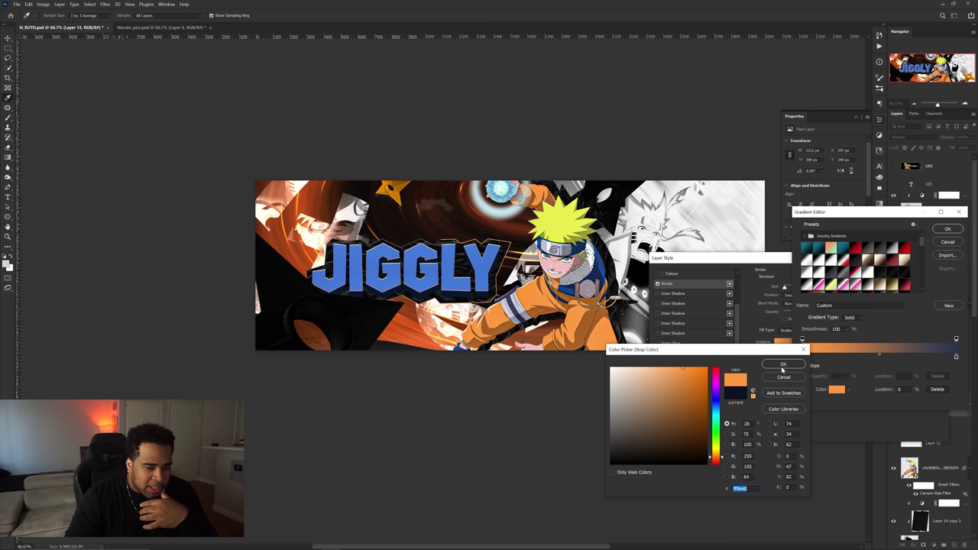
click(781, 366)
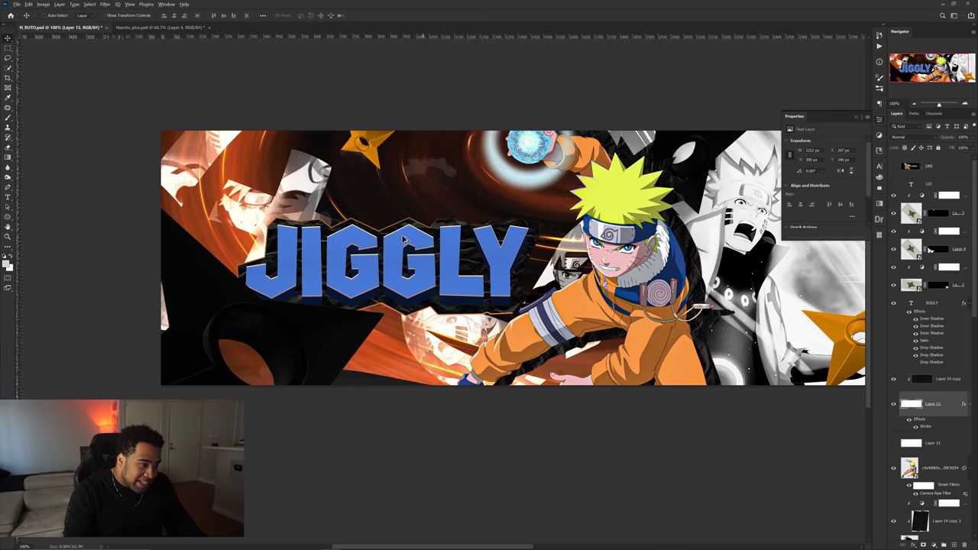
- Give the black paper silhouette behind Naruto a thin orange outline matching the title backing
scroll(403, 239, up, 1)
scroll(403, 239, down, 1)
drag(496, 255, 429, 259)
click(945, 521)
scroll(951, 504, down, 1)
double_click(955, 496)
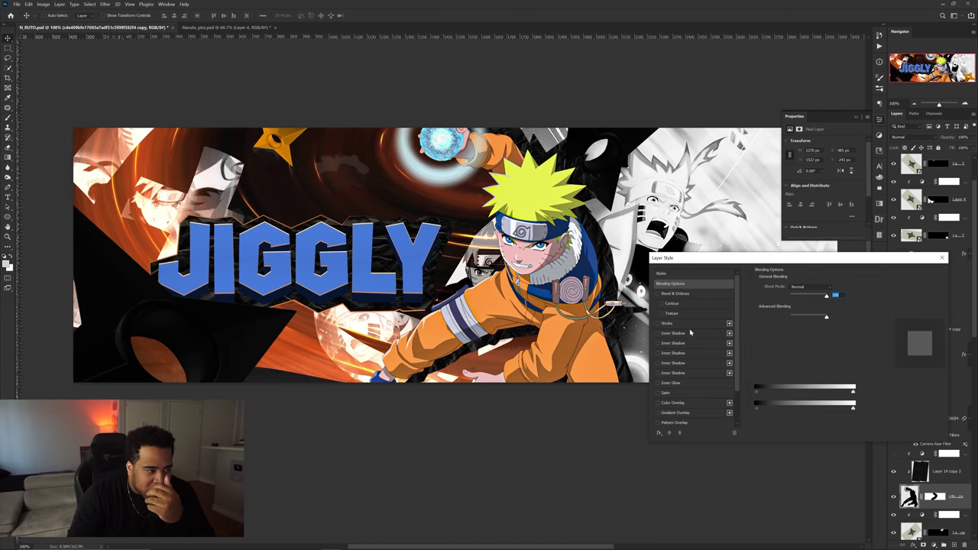
click(680, 343)
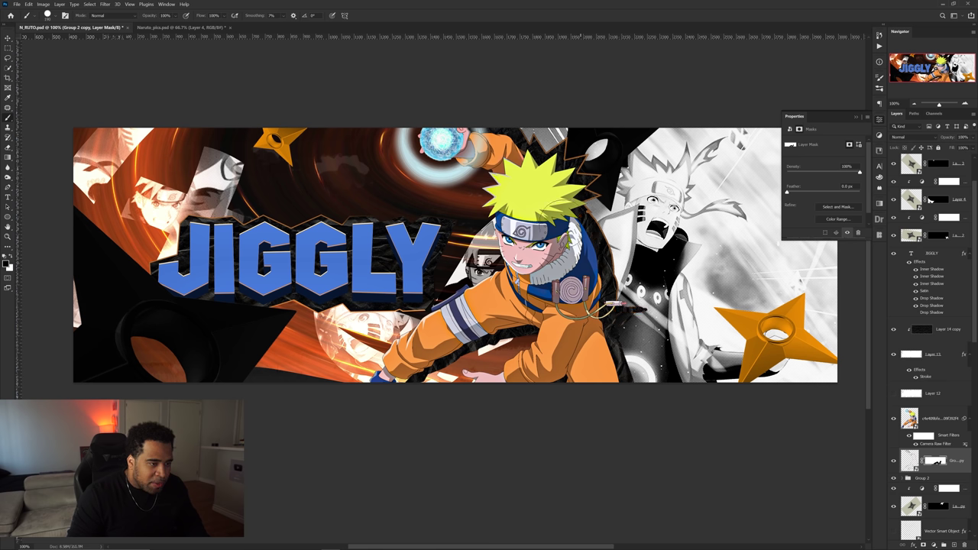
- Mask out unwanted parts of the Group 2 copy backing along Naruto's shoulder and back, and save the banner
scroll(579, 218, up, 4)
drag(634, 219, 611, 215)
mouse_move(605, 208)
mouse_down()
mouse_move(652, 260)
mouse_move(683, 337)
mouse_up()
scroll(682, 325, down, 2)
drag(710, 374, 730, 504)
scroll(728, 487, down, 3)
drag(692, 366, 636, 207)
key(v)
drag(569, 309, 451, 276)
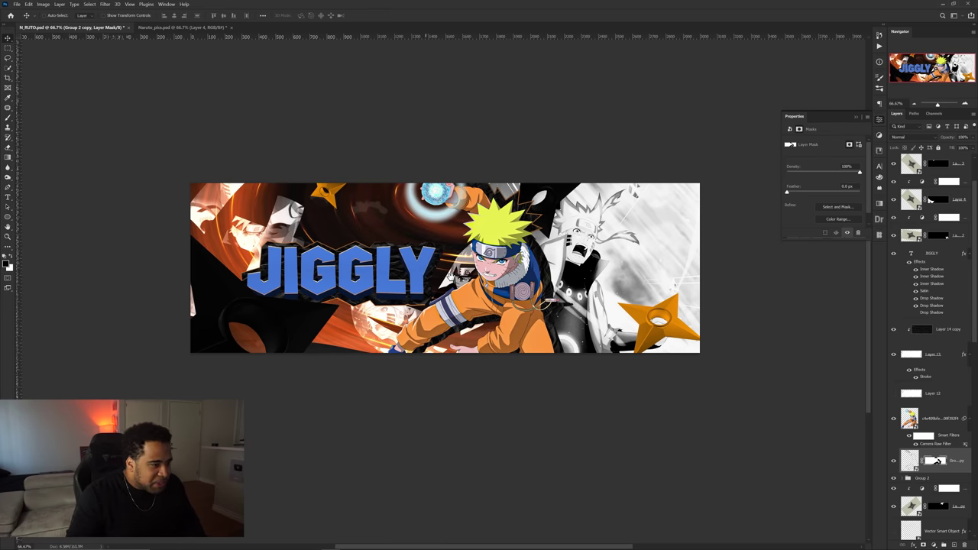
key(ctrl+s)
key(ctrl+plus)
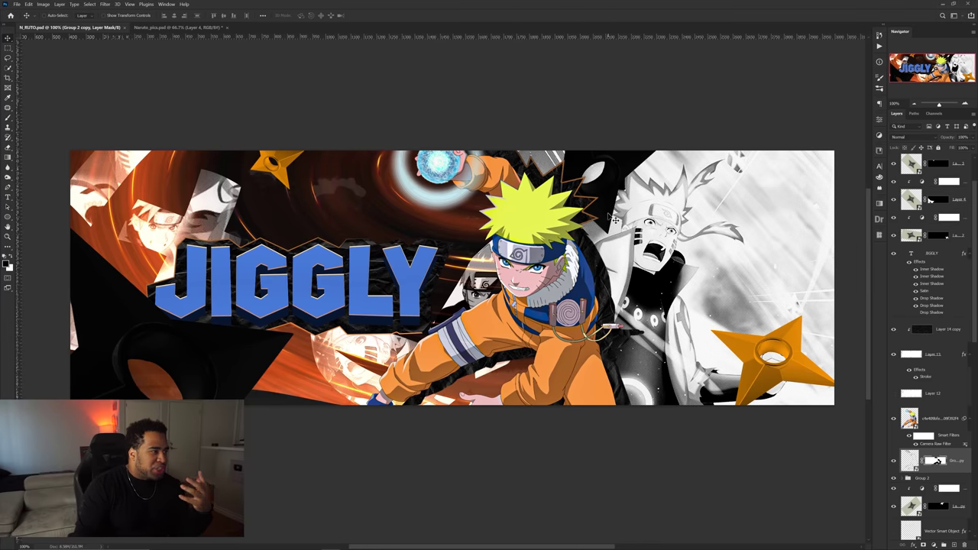
- Switch to Naruto_pics.psd, bring in the cyan paint-stroke vectors and arrange them across the canvas
click(177, 28)
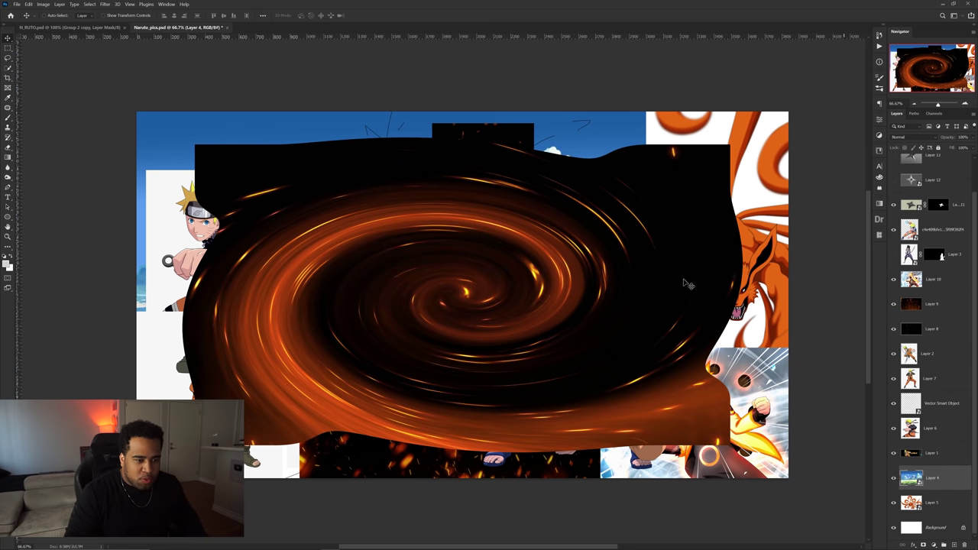
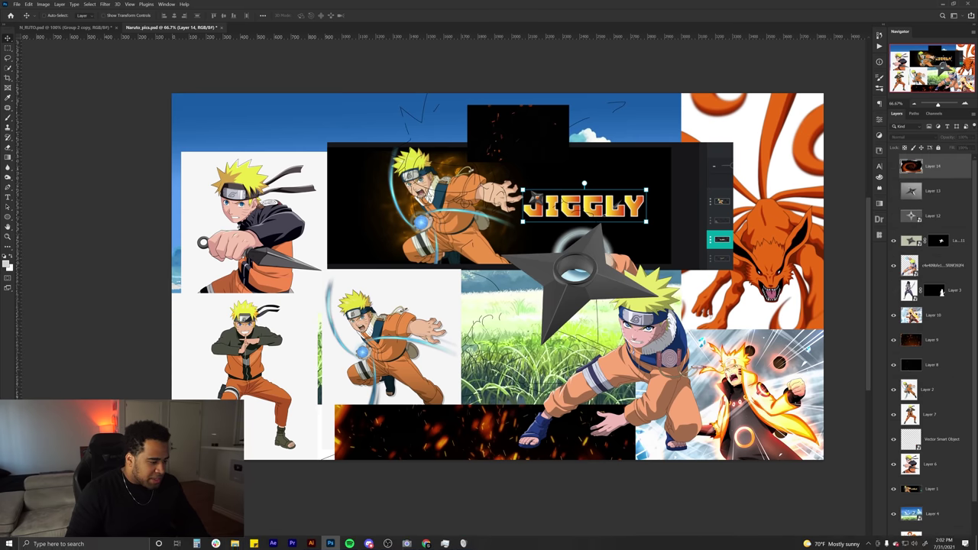
drag(692, 277, 482, 283)
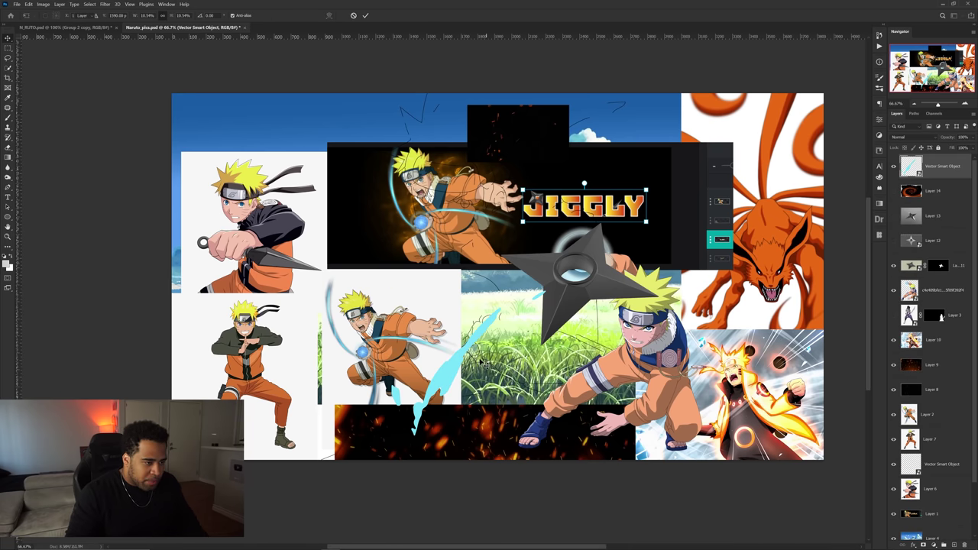
key(Return)
key(ctrl+t)
drag(582, 192, 592, 367)
drag(509, 321, 495, 275)
- Group the cyan paint strokes and merge a duplicate of the group into a single layer
key(ctrl+g)
key(ctrl+j)
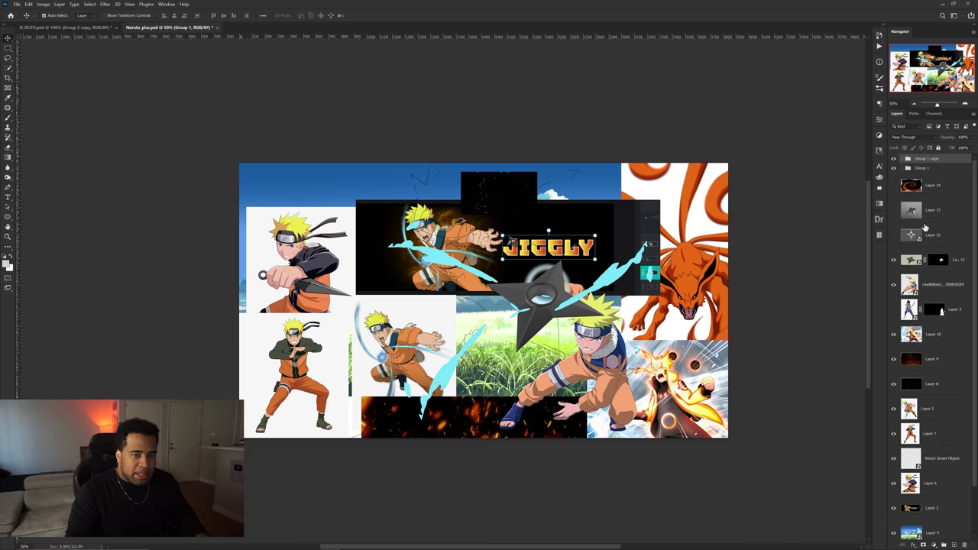
key(ctrl+e)
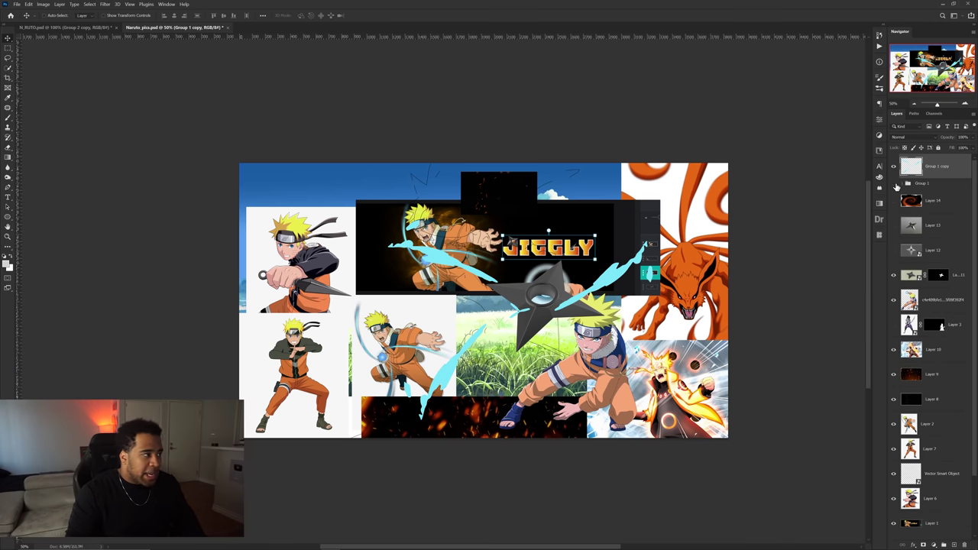
- Distort the merged cyan strokes into sweeping curves with a filter and bring them into the banner behind Naruto
click(105, 3)
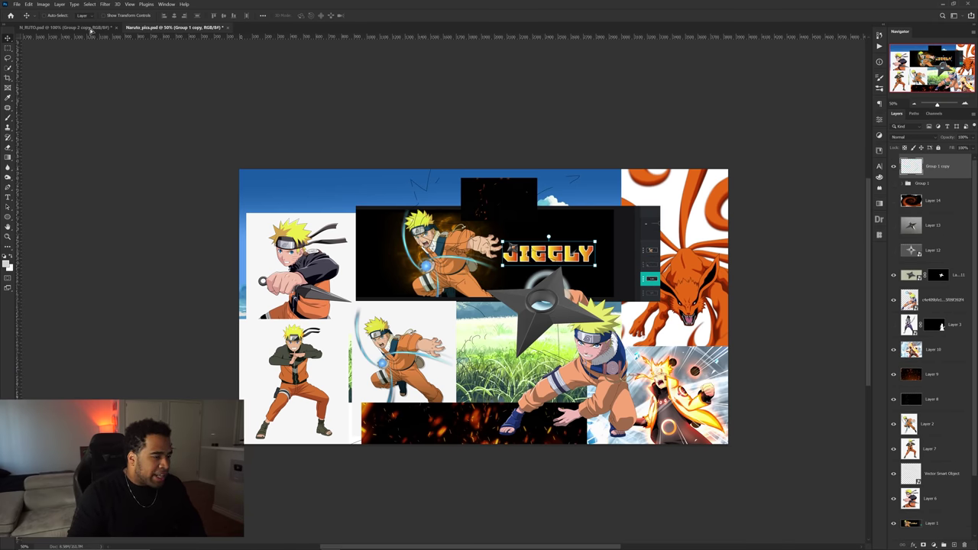
click(90, 29)
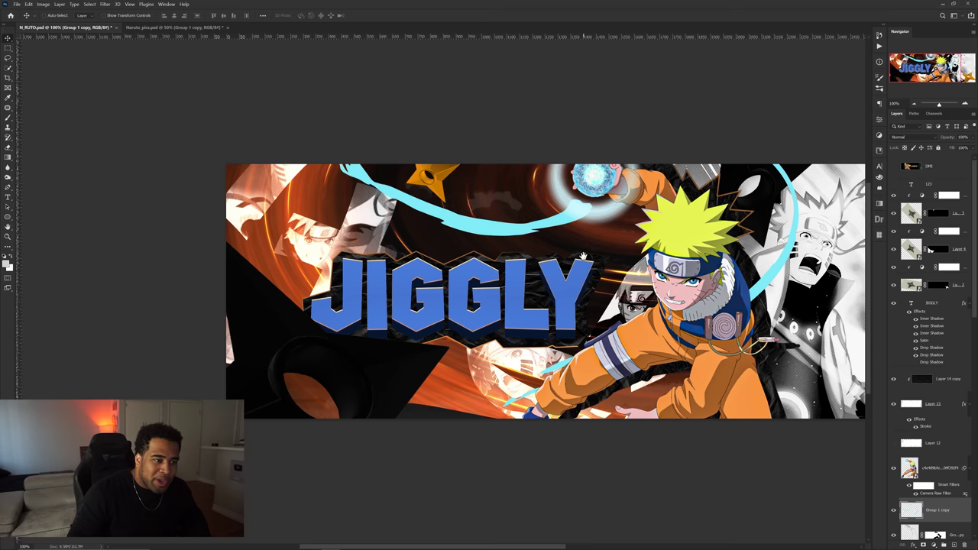
key(ctrl+minus)
scroll(587, 249, up, 1)
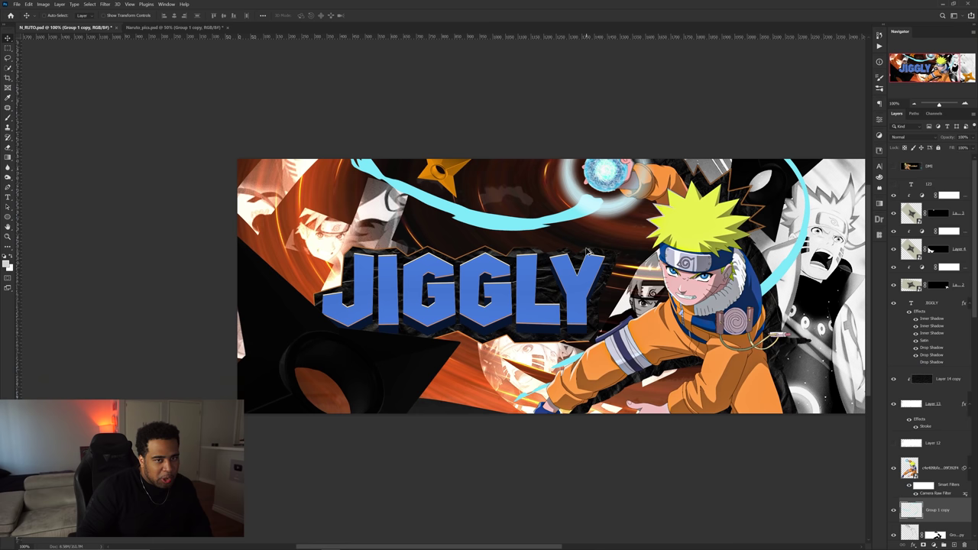
- Recolour the JIGGLY title text light cyan and change the colour of its drop shadow to dark brown
mouse_move(596, 204)
mouse_down()
mouse_move(565, 325)
mouse_move(551, 313)
mouse_move(611, 317)
mouse_move(457, 336)
mouse_up()
scroll(550, 313, down, 1)
key(Delete)
ctrl+click(491, 304)
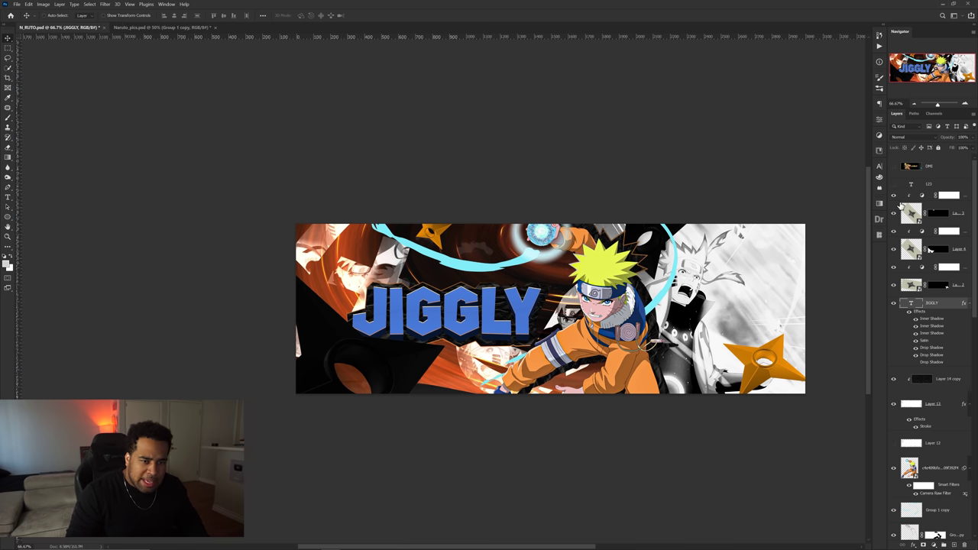
click(879, 168)
click(859, 210)
click(545, 230)
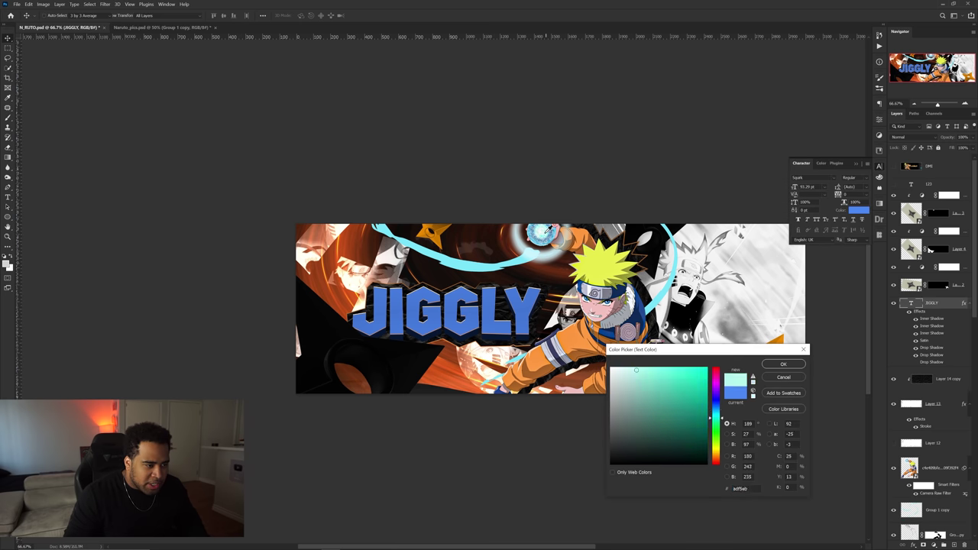
click(666, 369)
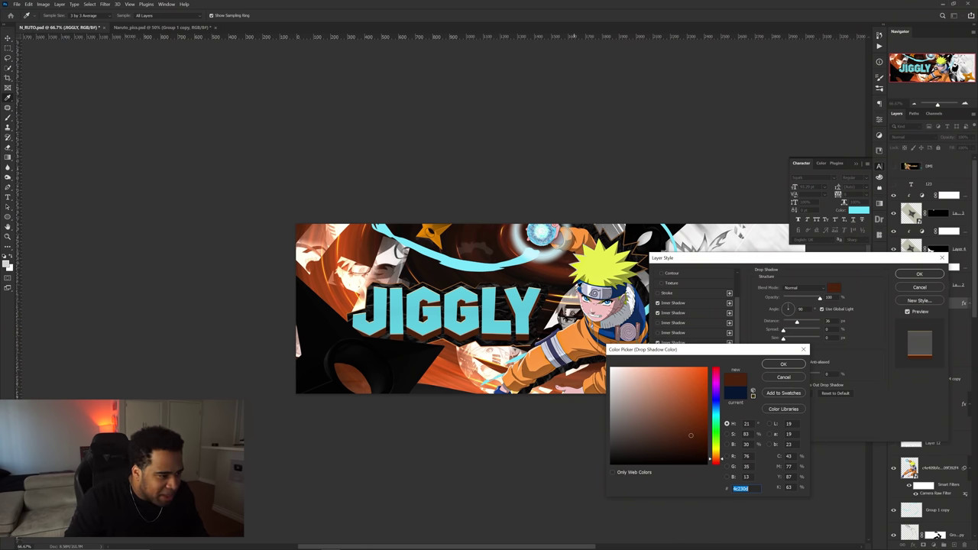
click(775, 363)
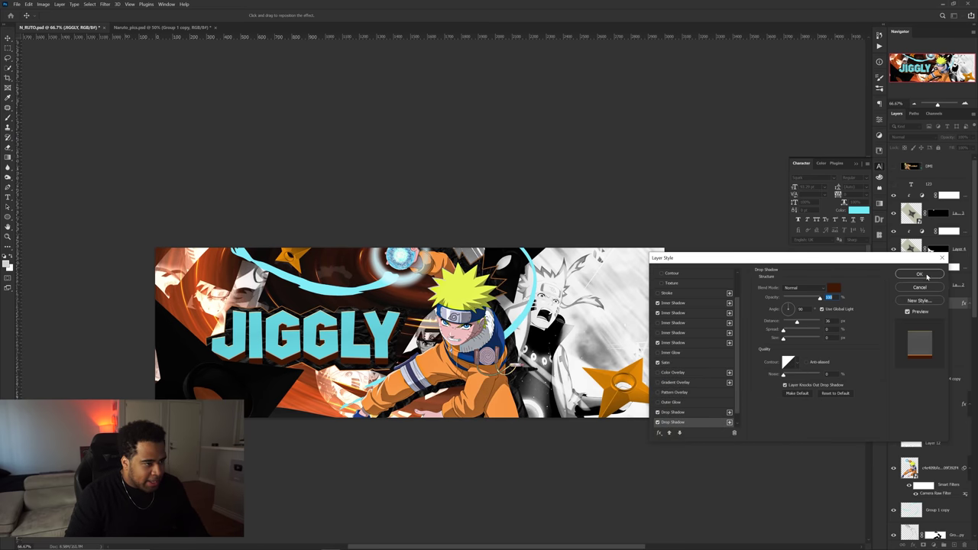
click(926, 276)
- Apply a blur filter to the cyan strokes on the Group 1 copy layer
drag(475, 299, 676, 326)
scroll(676, 325, up, 2)
drag(438, 426, 640, 306)
drag(542, 310, 577, 310)
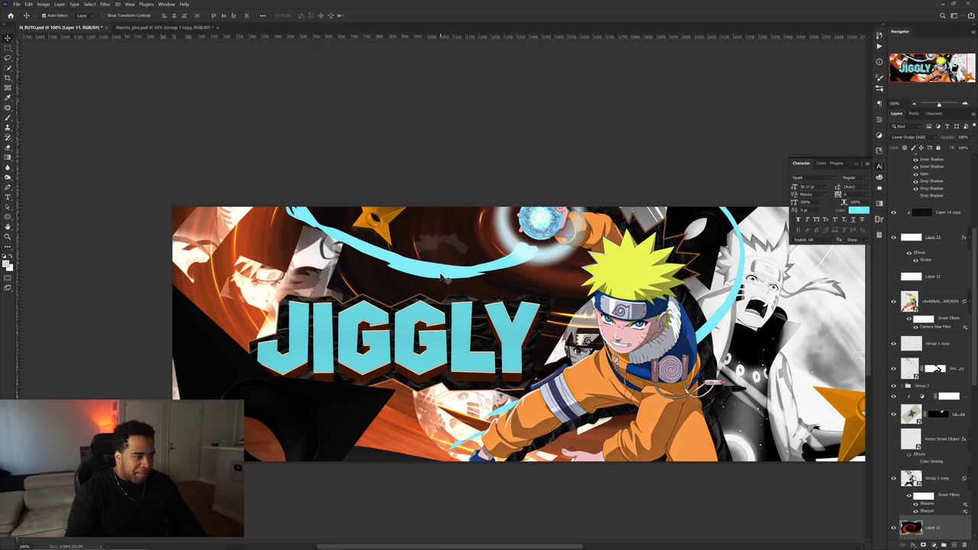
click(446, 260)
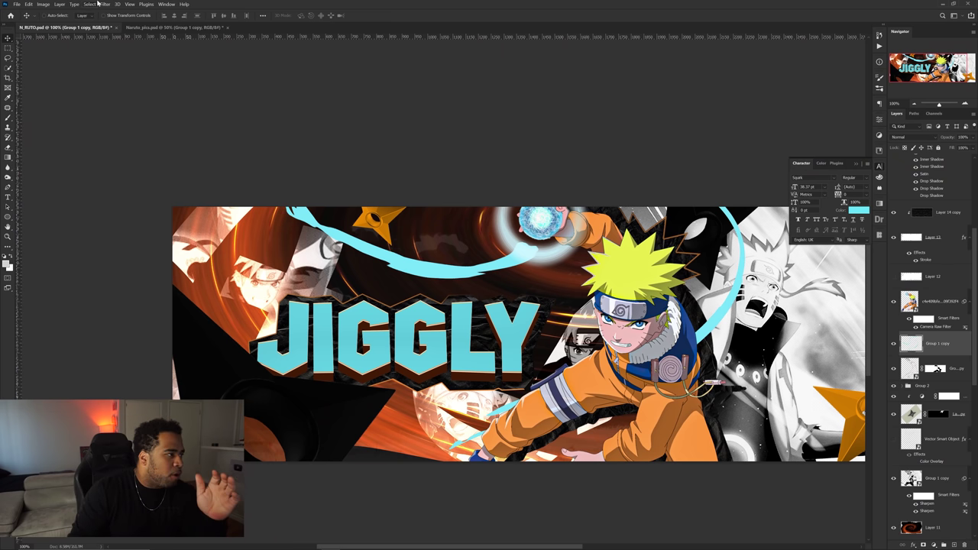
click(104, 3)
mouse_move(122, 94)
click(217, 138)
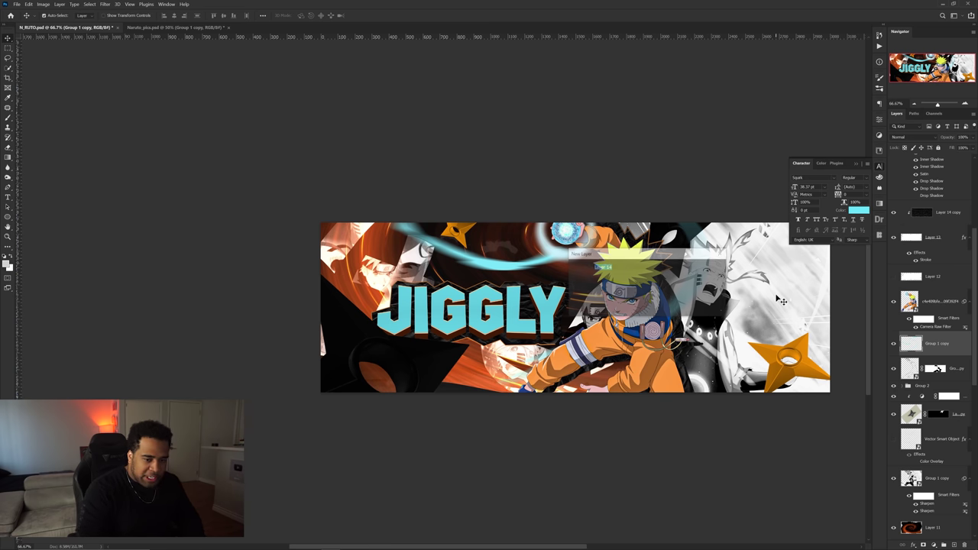
- Paint a soft teal glow over the cyan strokes on a new layer and set its blend mode to Linear Dodge (Add)
key(ctrl+shift+alt+n)
key(b)
right_click(524, 310)
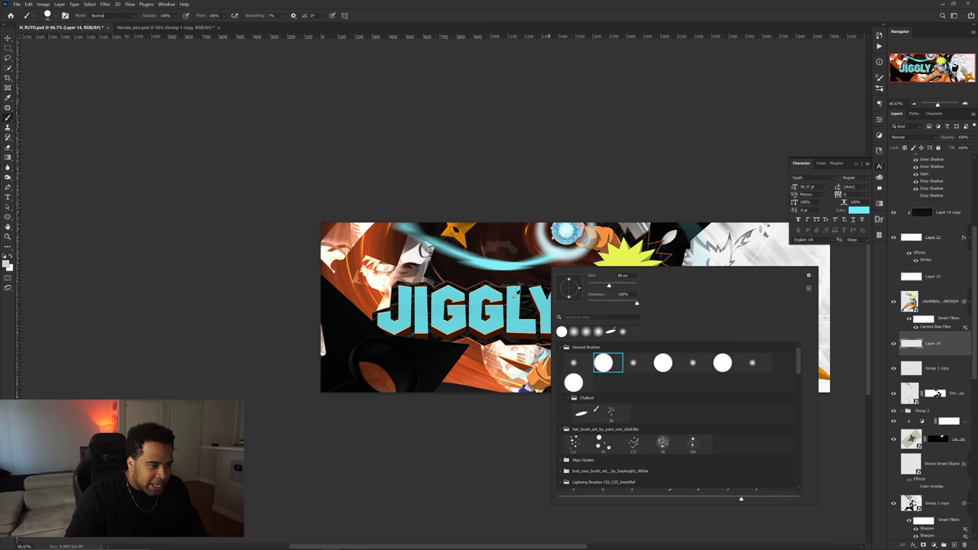
alt+click(514, 295)
drag(589, 252, 542, 258)
scroll(542, 258, up, 2)
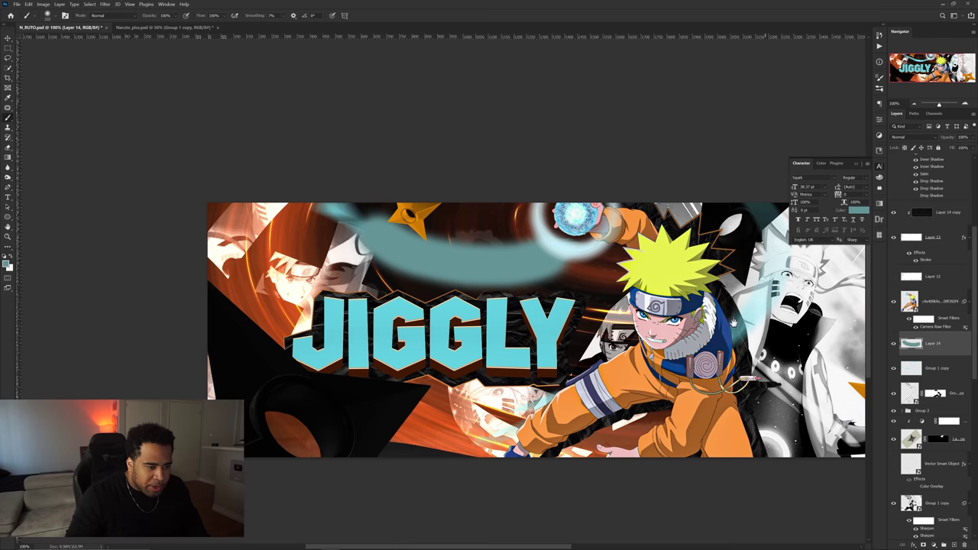
drag(733, 322, 630, 363)
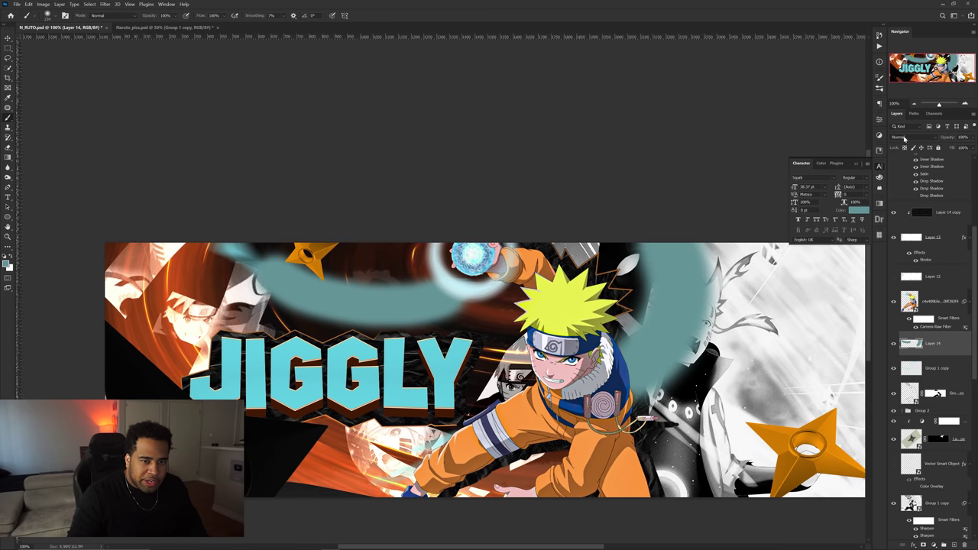
click(904, 139)
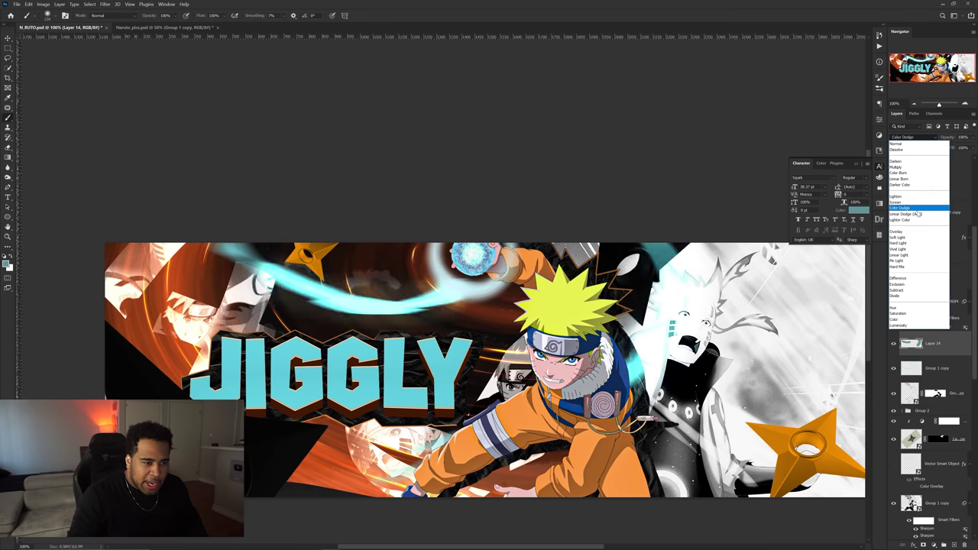
click(905, 218)
- Raise the saturation of the painted glow on Layer 14 with Hue/Saturation
key(ctrl+u)
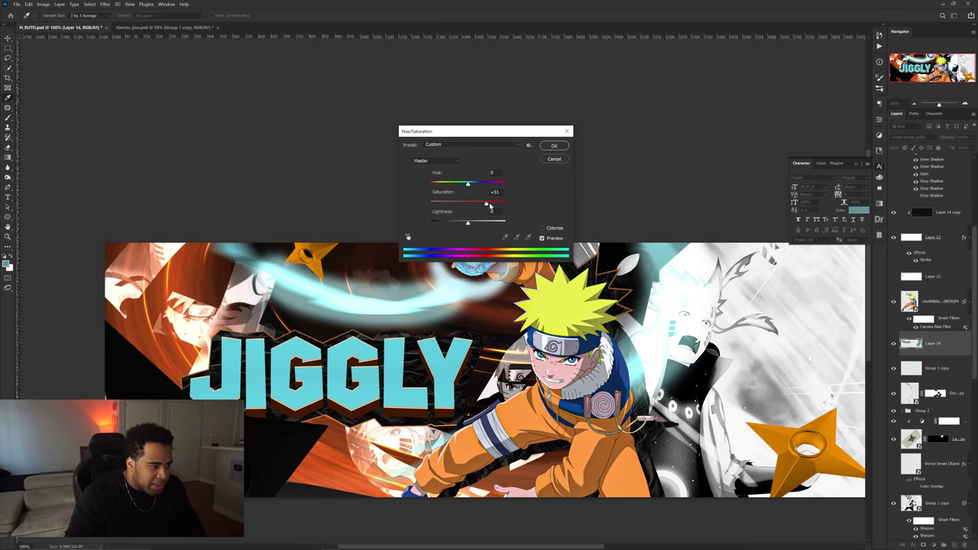
drag(489, 206, 492, 206)
key(Return)
scroll(489, 315, down, 1)
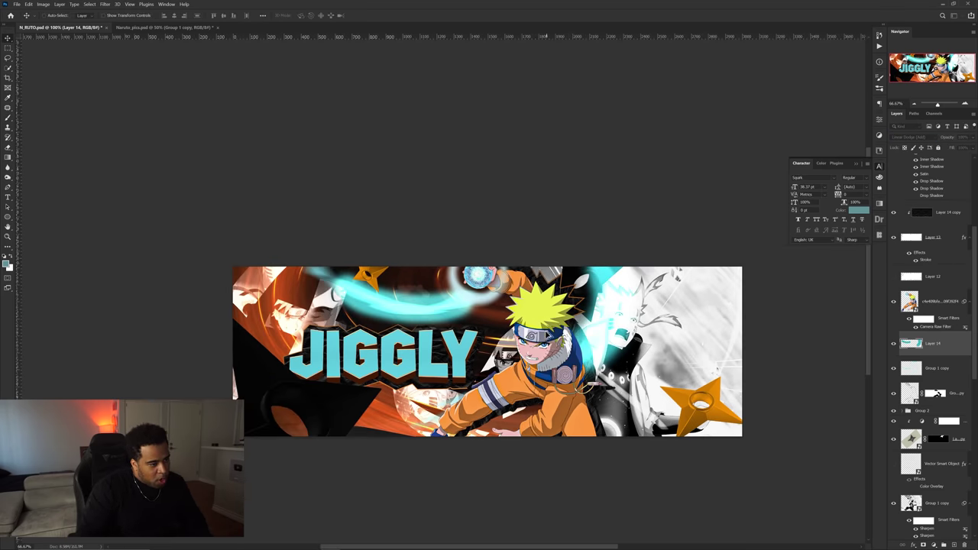
- Compare the banner with the Group 1 copy 2 layer hidden and shown, checking the glow around Naruto
drag(488, 315, 545, 261)
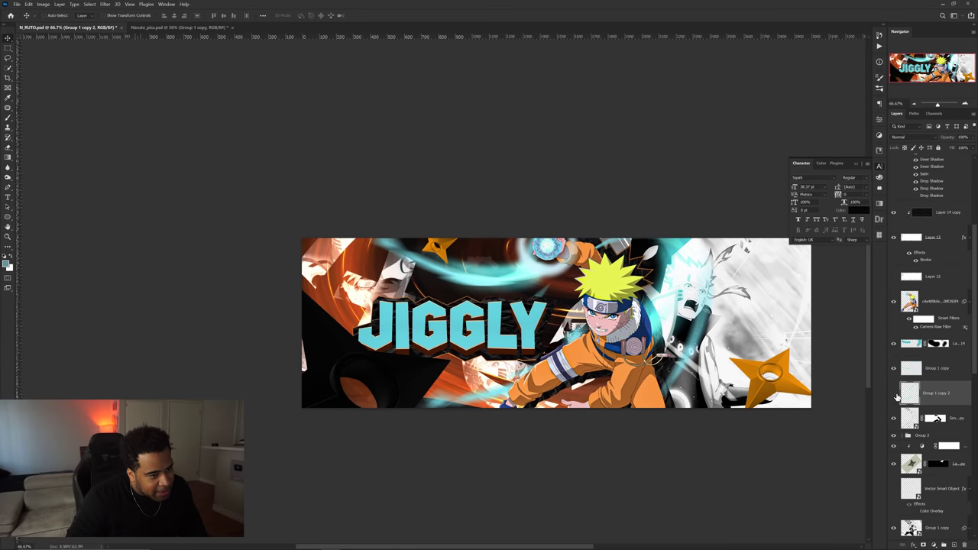
click(896, 395)
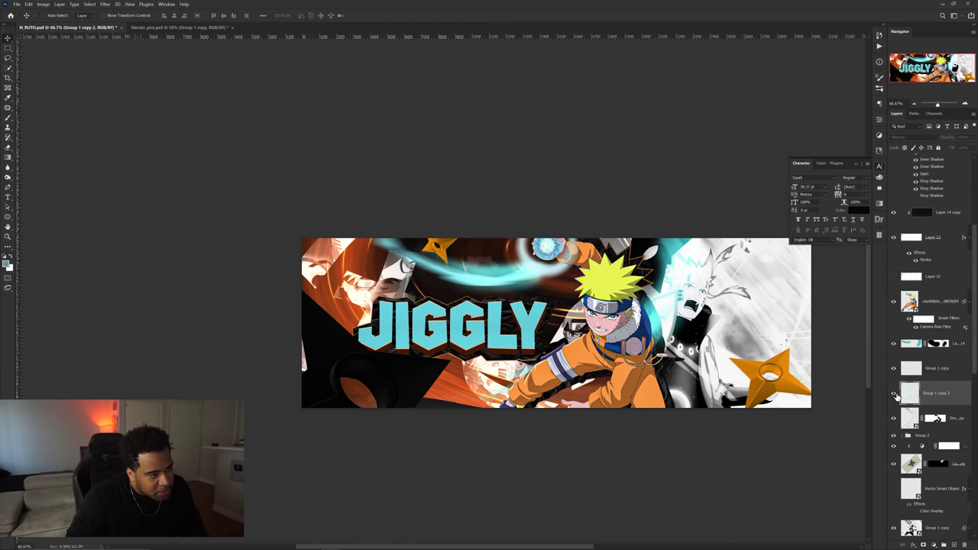
click(895, 395)
scroll(540, 303, up, 2)
scroll(540, 304, down, 2)
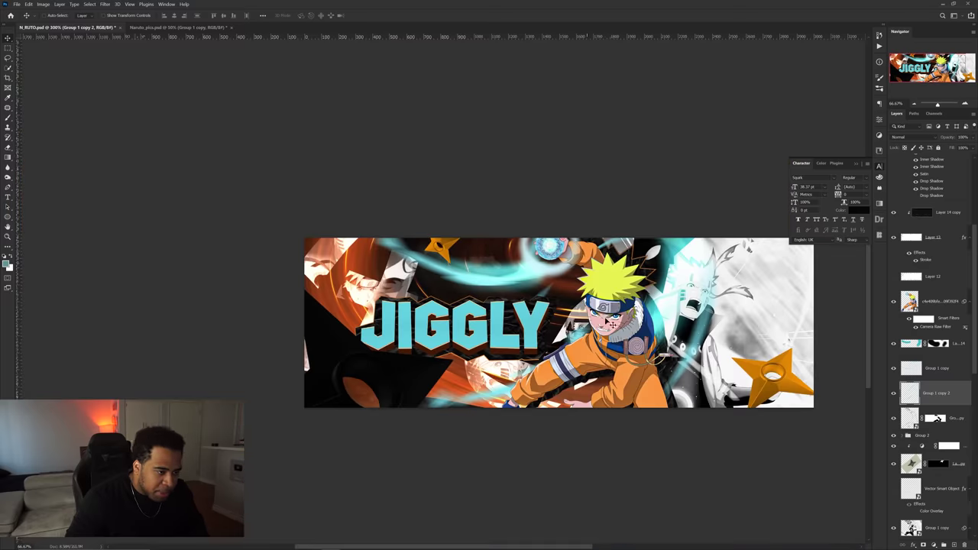
drag(604, 318, 681, 333)
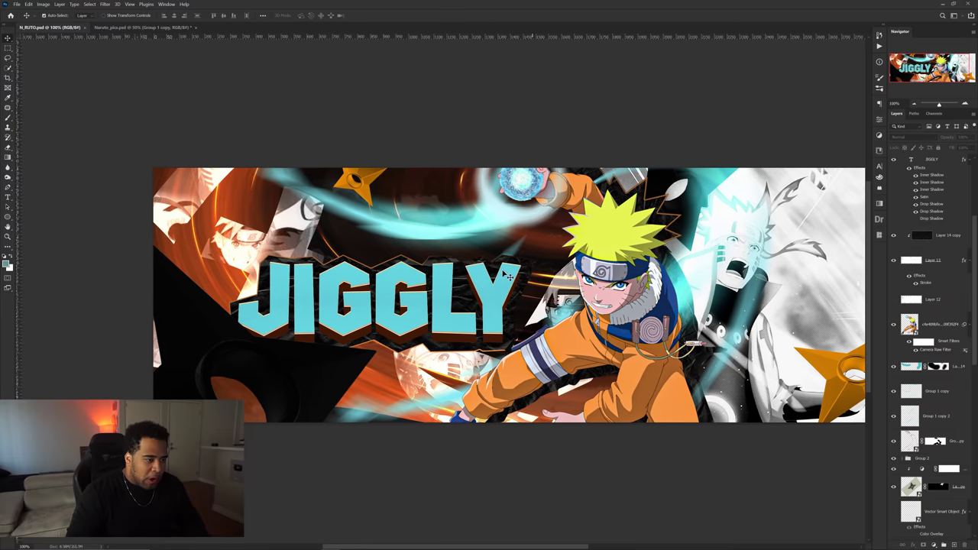
- Add the text 1234 on a new layer above the JIGGLY title and change its font to an abstract glyph typeface
click(915, 204)
click(915, 204)
key(ctrl+shift+n)
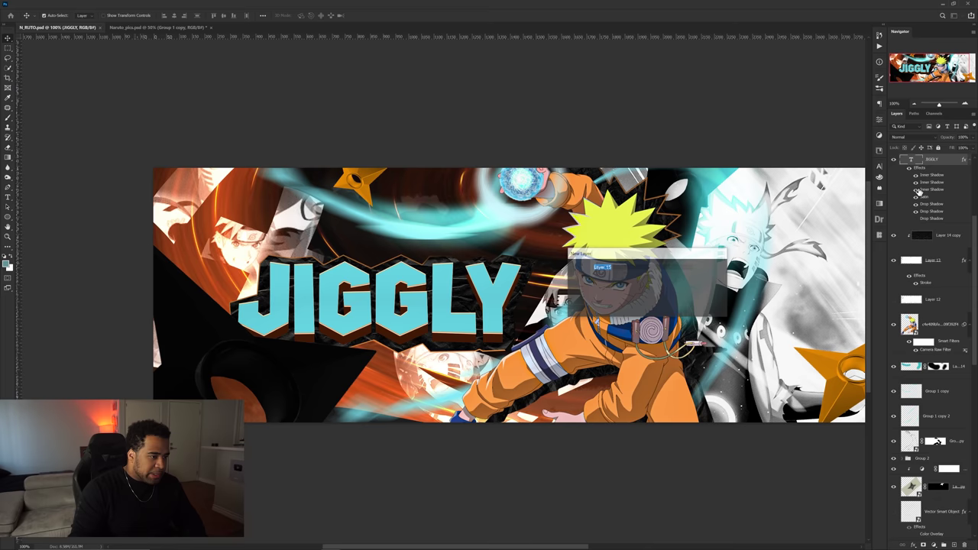
key(Return)
key(t)
click(357, 232)
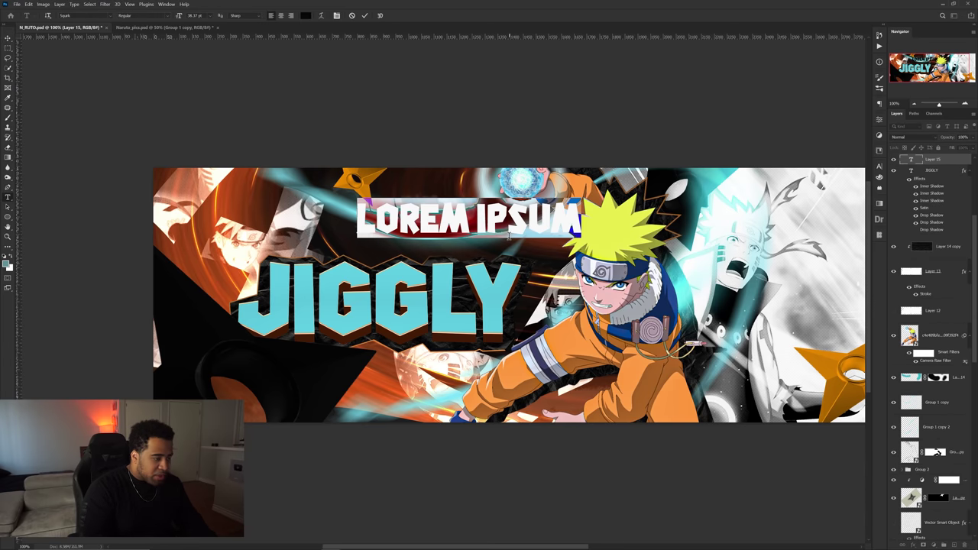
text(1234)
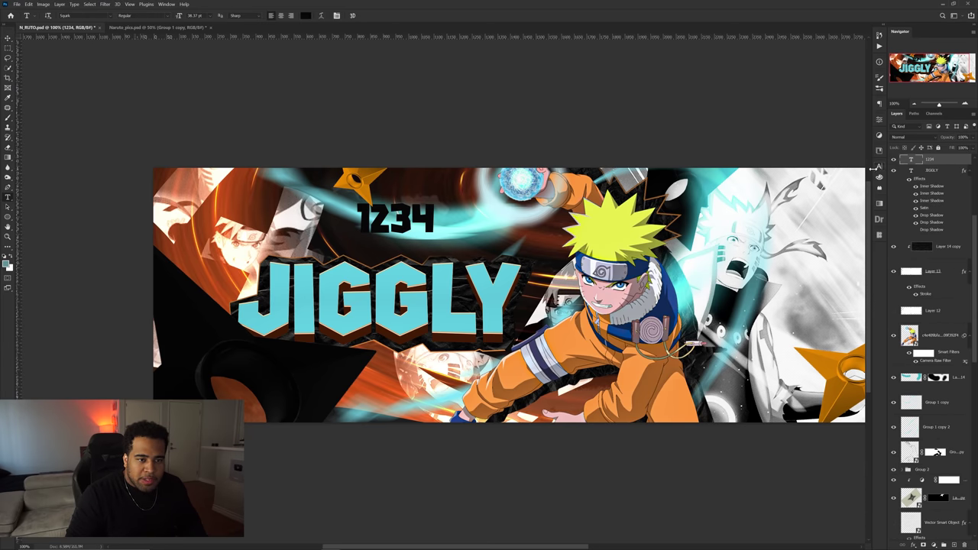
click(878, 166)
click(836, 179)
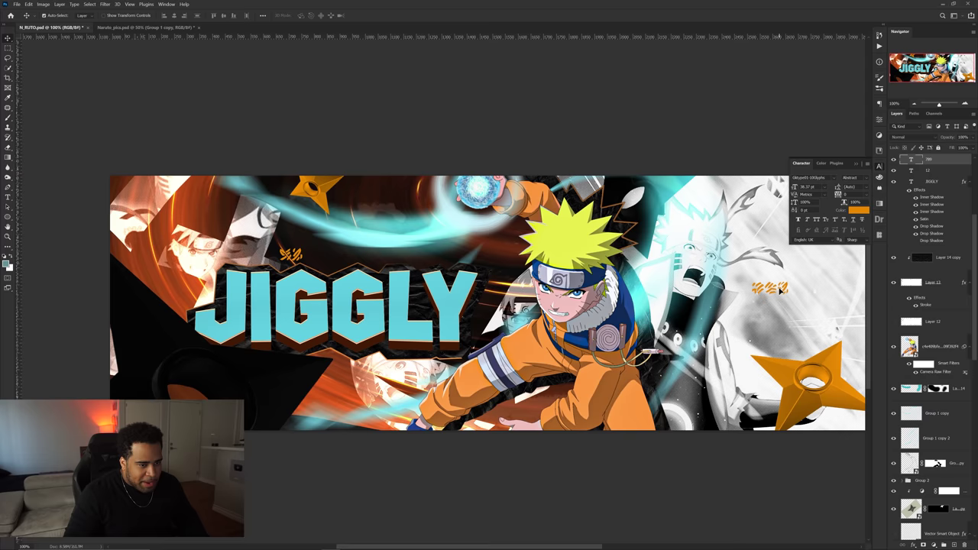
- Place the 789 glyph text in the banner's upper-right corner and a copy in its lower-left corner, raised above the shuriken layers
drag(780, 291, 719, 287)
drag(702, 332, 710, 312)
drag(618, 351, 669, 316)
drag(729, 291, 247, 458)
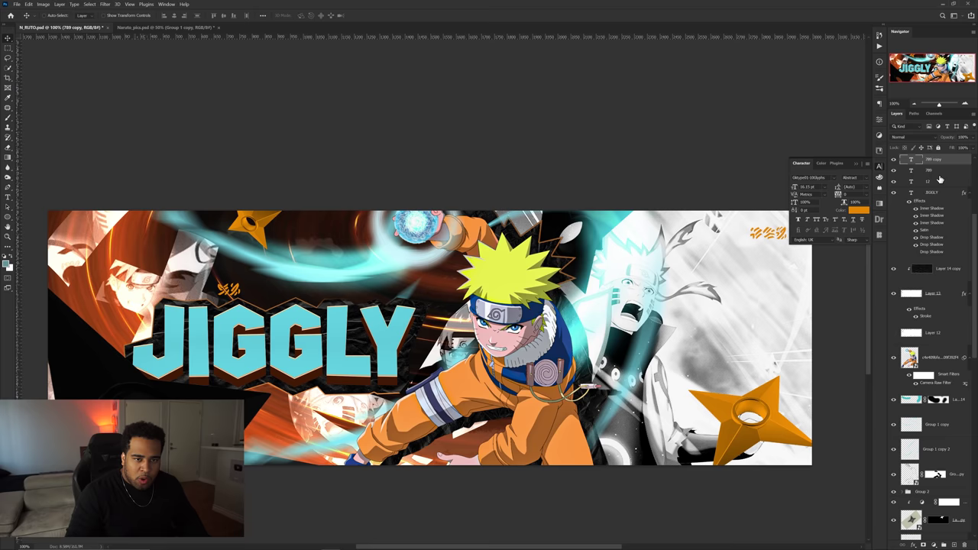
scroll(941, 191, up, 4)
drag(947, 296, 947, 191)
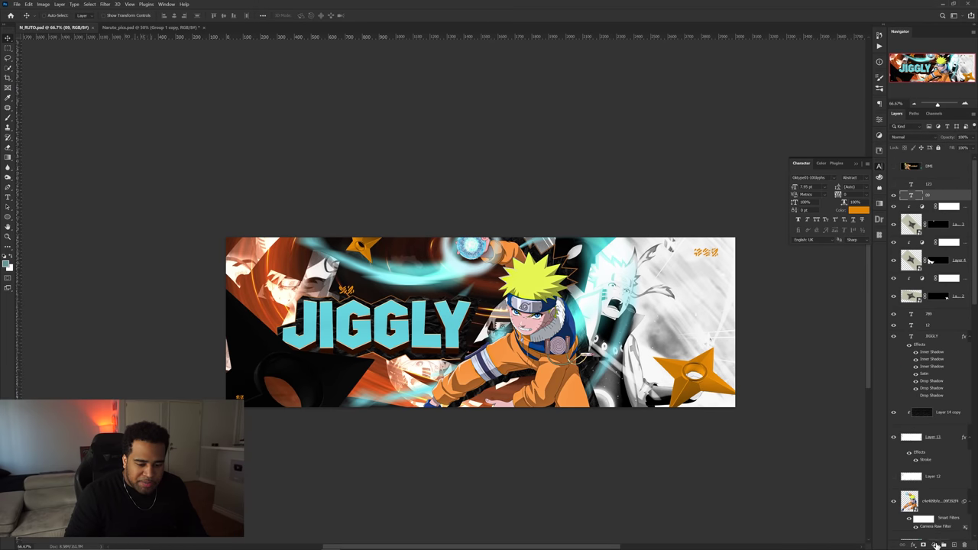
- Add a Gradient Map adjustment above the glyph text layers using a black-to-light-grey preset
click(933, 544)
click(938, 533)
click(820, 144)
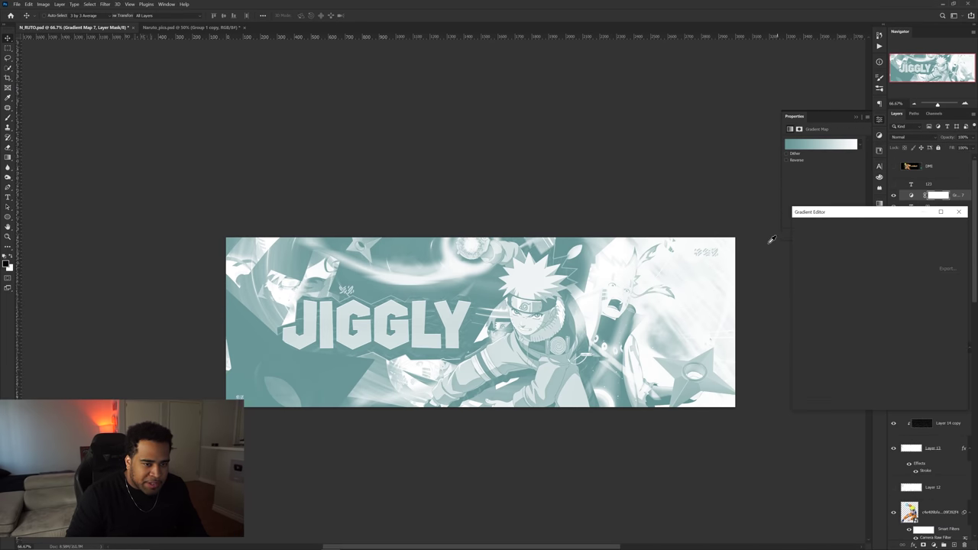
click(855, 259)
click(855, 258)
scroll(862, 272, down, 2)
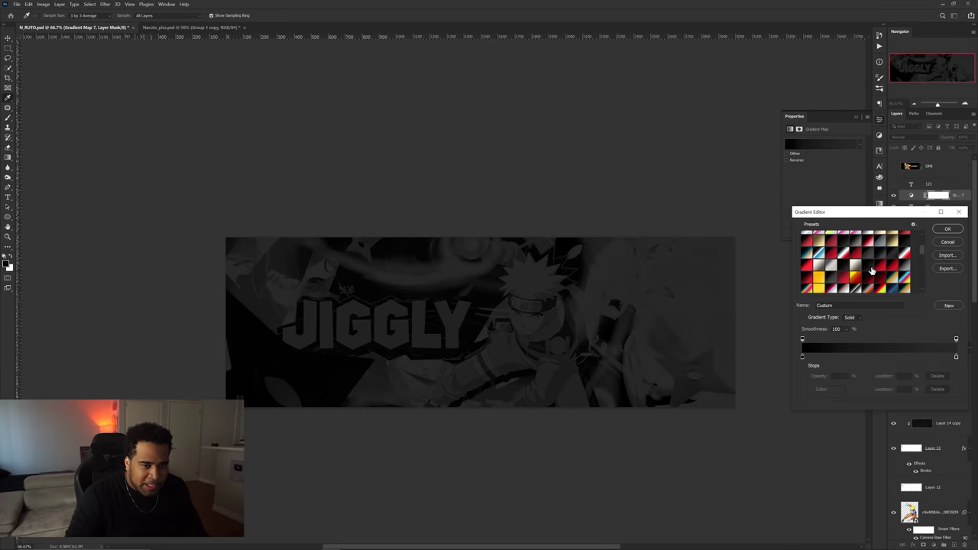
scroll(872, 271, up, 2)
click(892, 249)
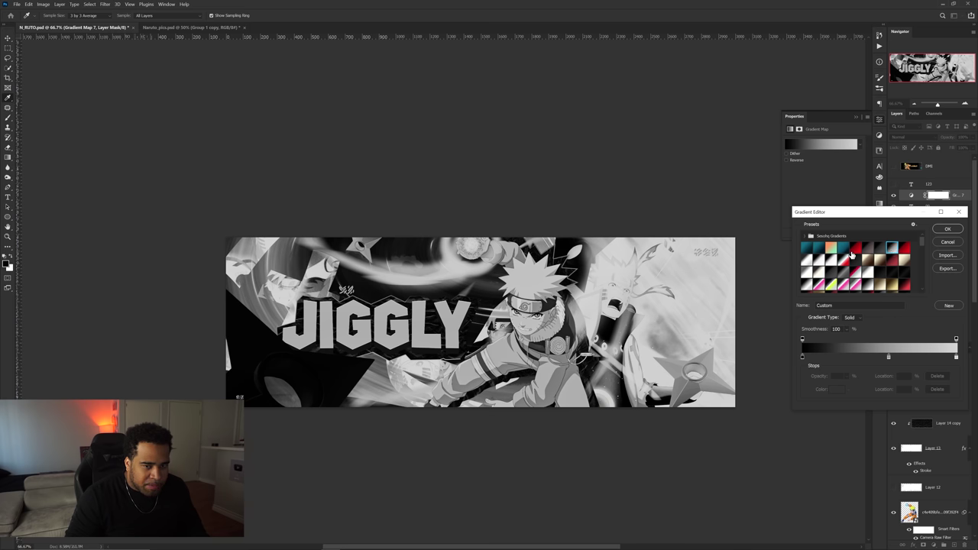
click(946, 229)
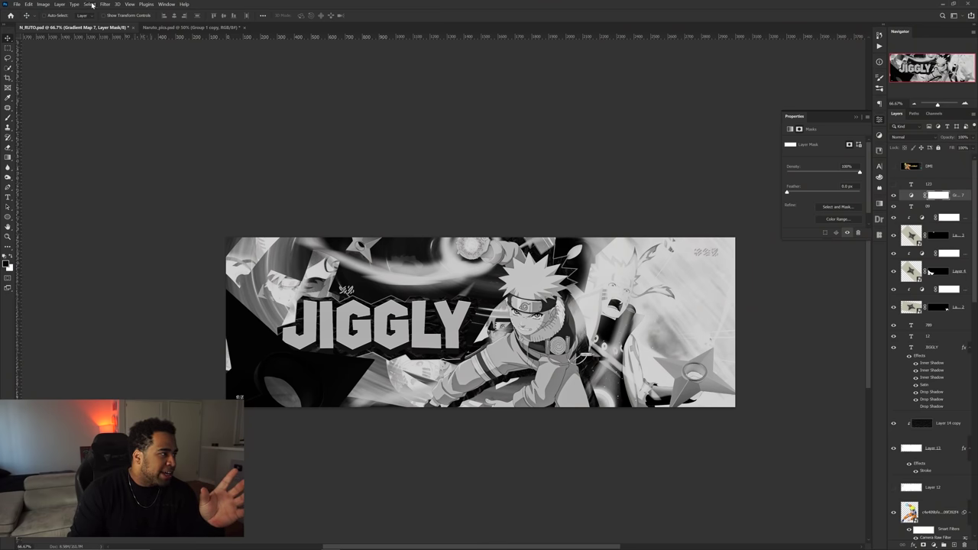
- Limit the gradient map's mask with Color Range, sampling the dark tones beside the title at a fuzziness of 159
click(90, 4)
click(102, 74)
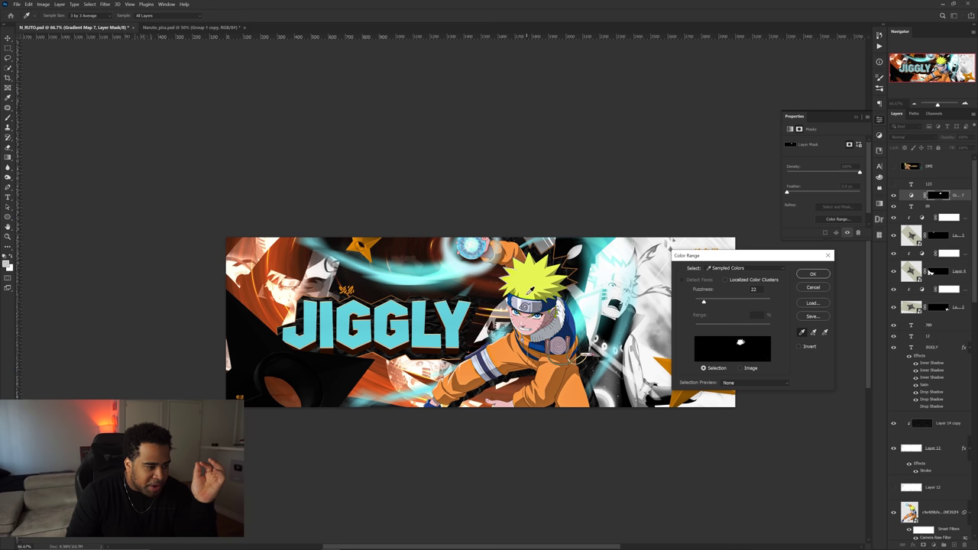
click(530, 290)
click(613, 280)
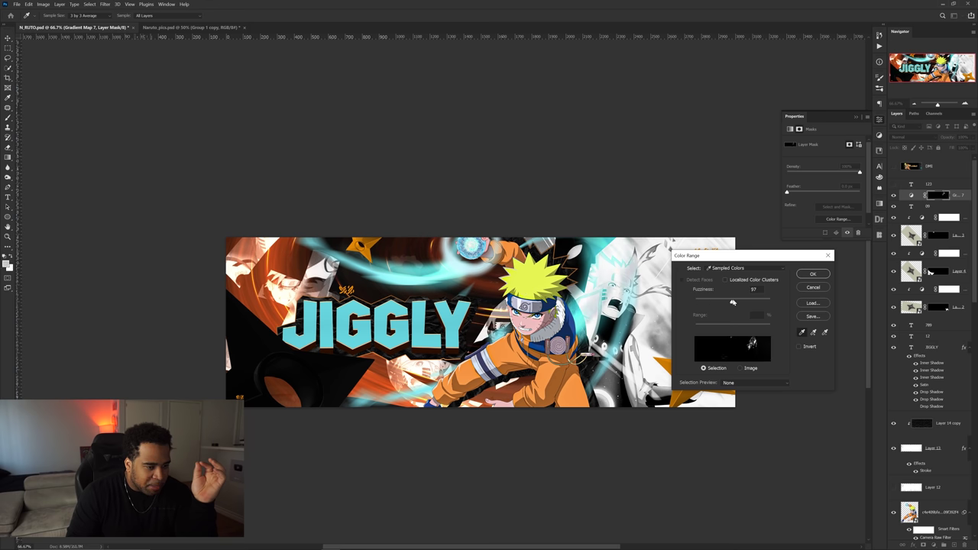
drag(733, 303, 754, 303)
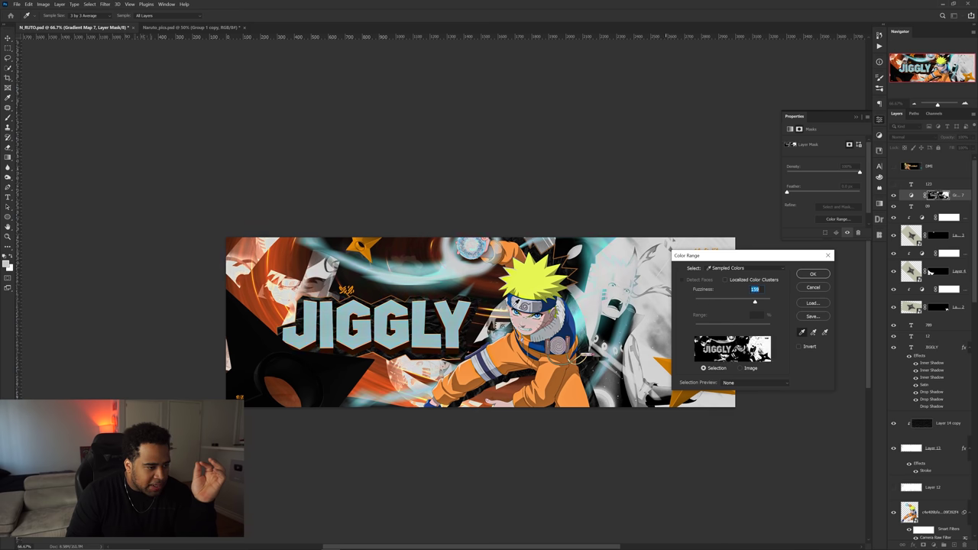
click(488, 303)
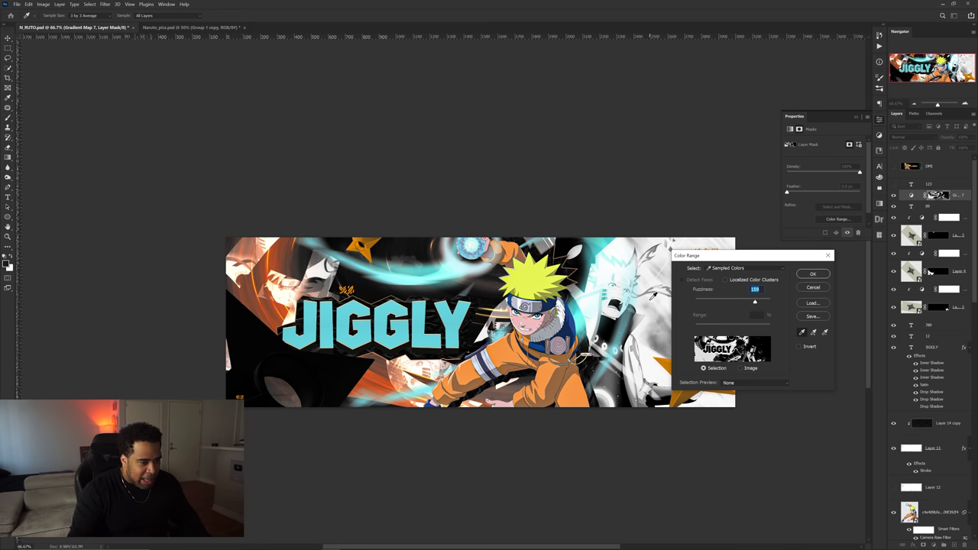
click(813, 274)
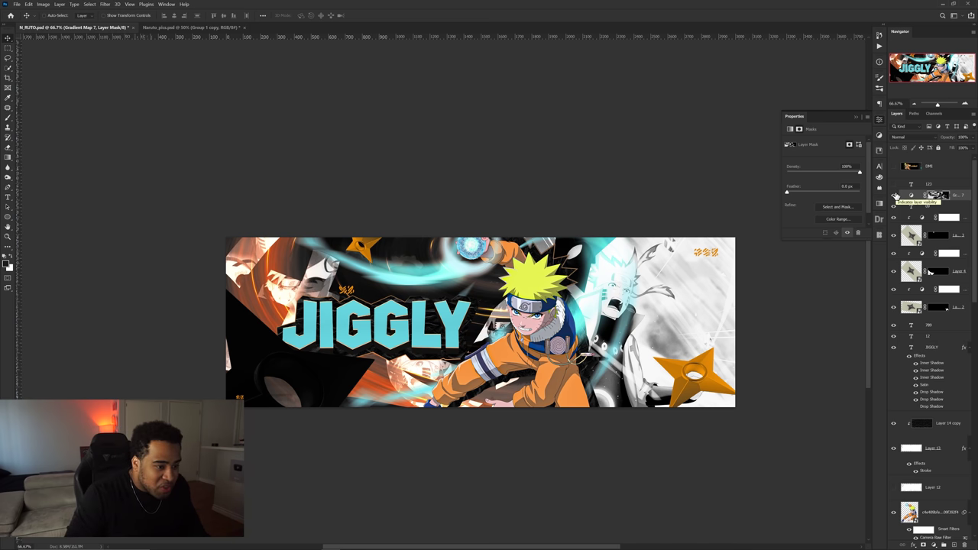
- Examine the banner at 100% and 66.67% to judge the effect of the masked gradient map
drag(538, 286, 586, 269)
click(877, 121)
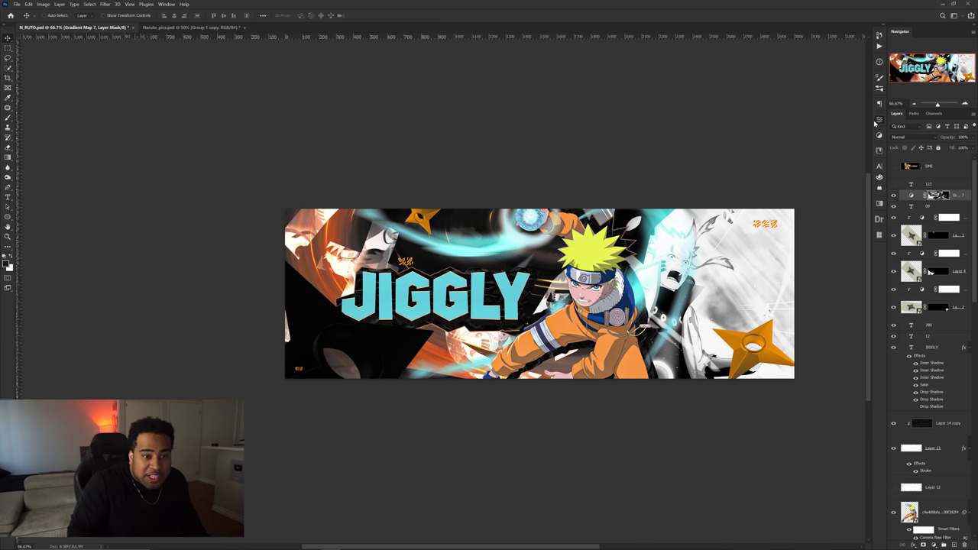
key(ctrl+1)
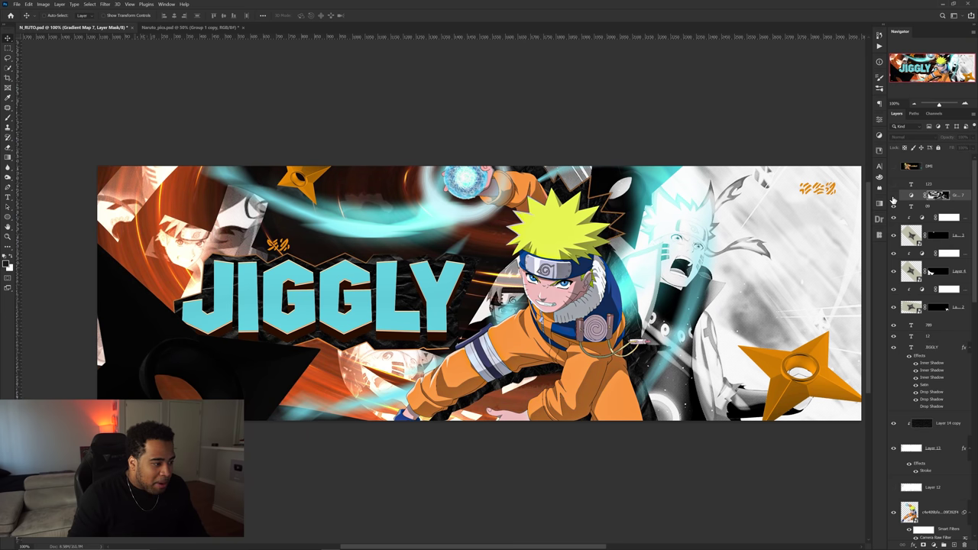
drag(540, 276, 582, 322)
scroll(580, 323, down, 1)
drag(637, 342, 508, 309)
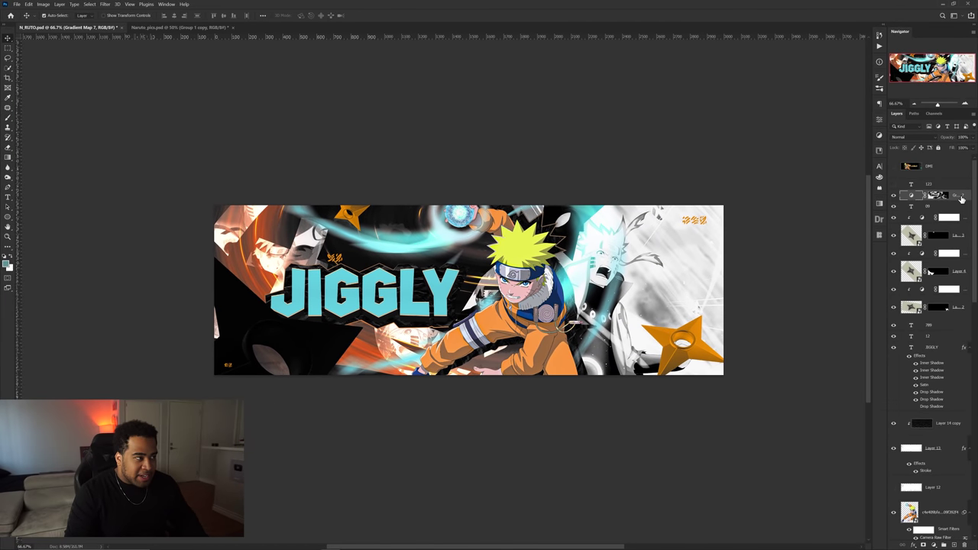
- Stamp all visible layers into a new merged layer above the masked gradient map and convert it to a smart object
key(ctrl+alt+shift+e)
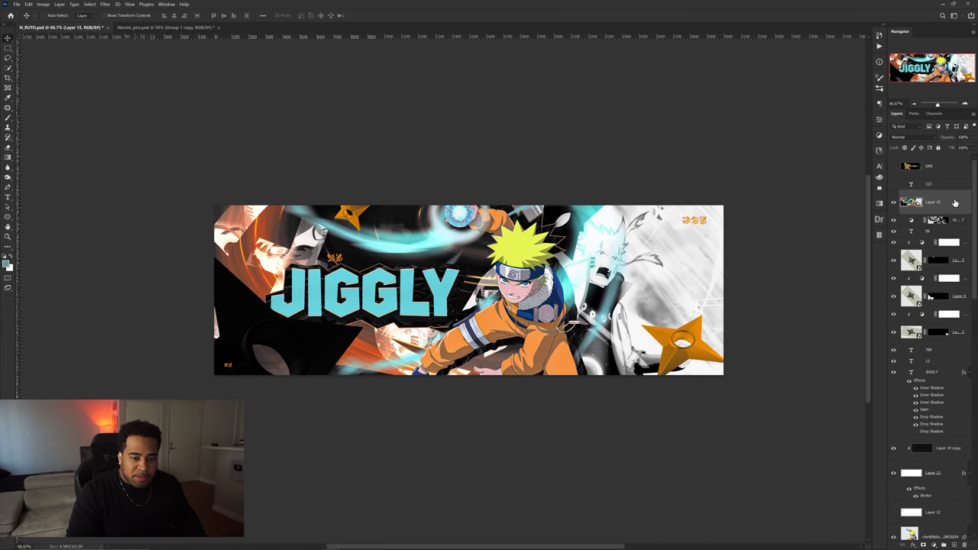
right_click(953, 201)
click(920, 300)
- Apply a Camera Raw Filter with moderately raised Texture to the merged smart object and save the document
click(115, 4)
mouse_move(105, 4)
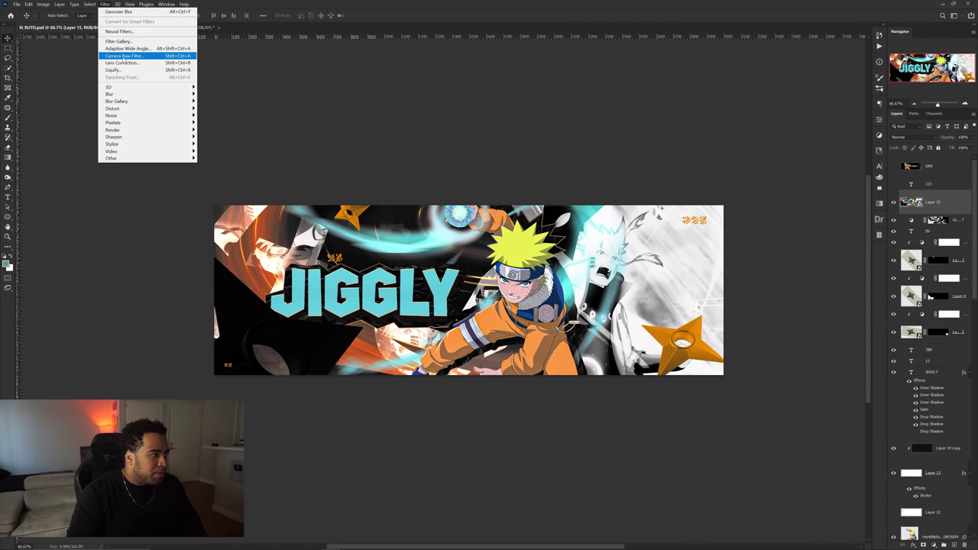
click(134, 47)
text(99)
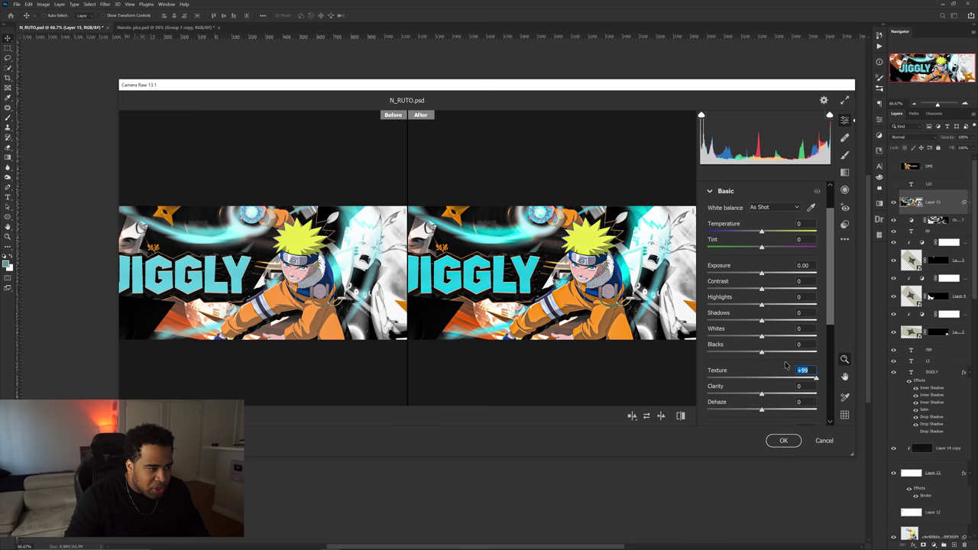
scroll(515, 283, up, 4)
scroll(514, 283, down, 4)
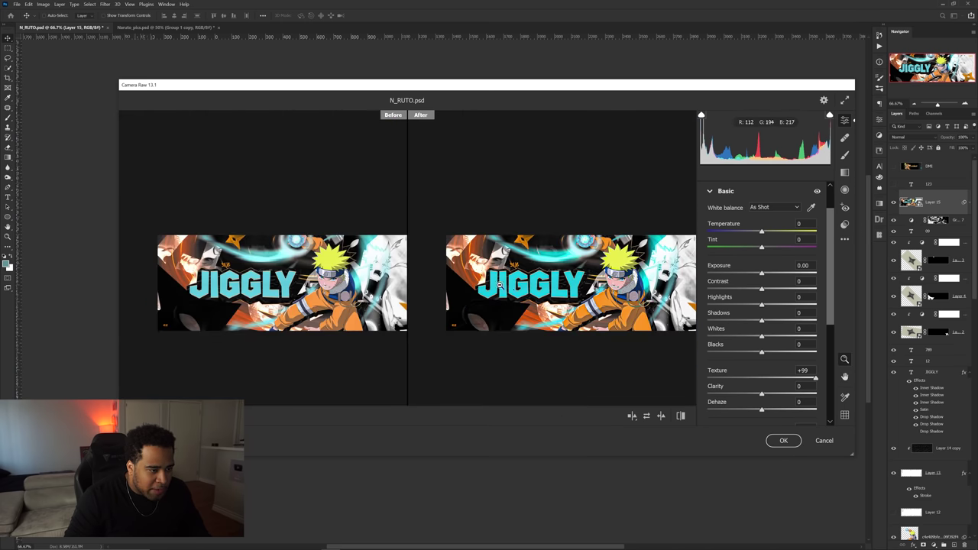
scroll(501, 285, up, 2)
drag(815, 379, 788, 382)
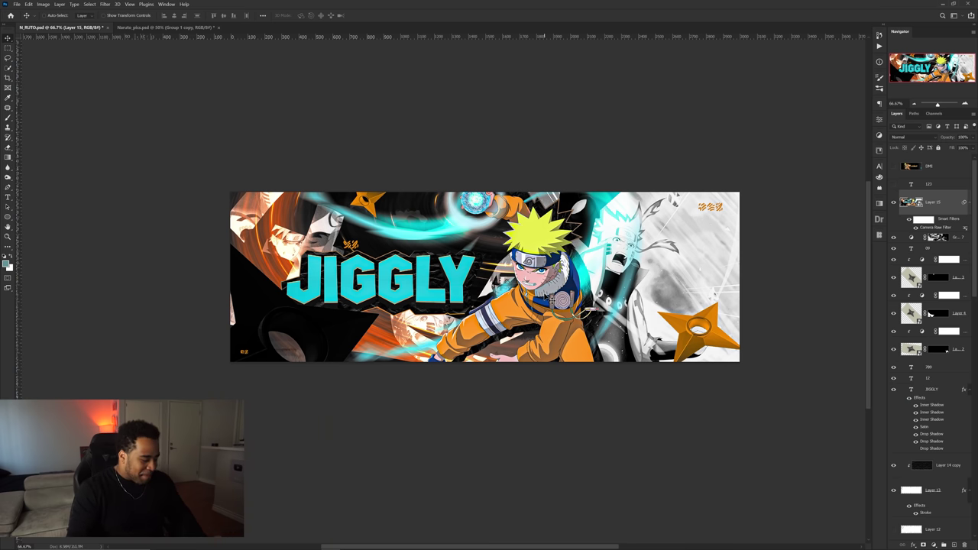
key(ctrl+s)
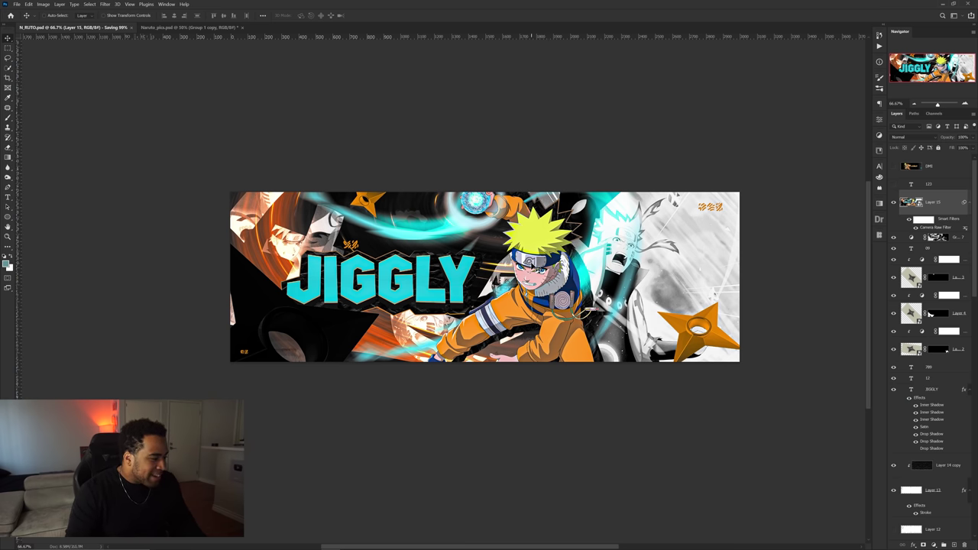
drag(333, 252, 327, 251)
scroll(300, 251, up, 2)
scroll(300, 251, down, 1)
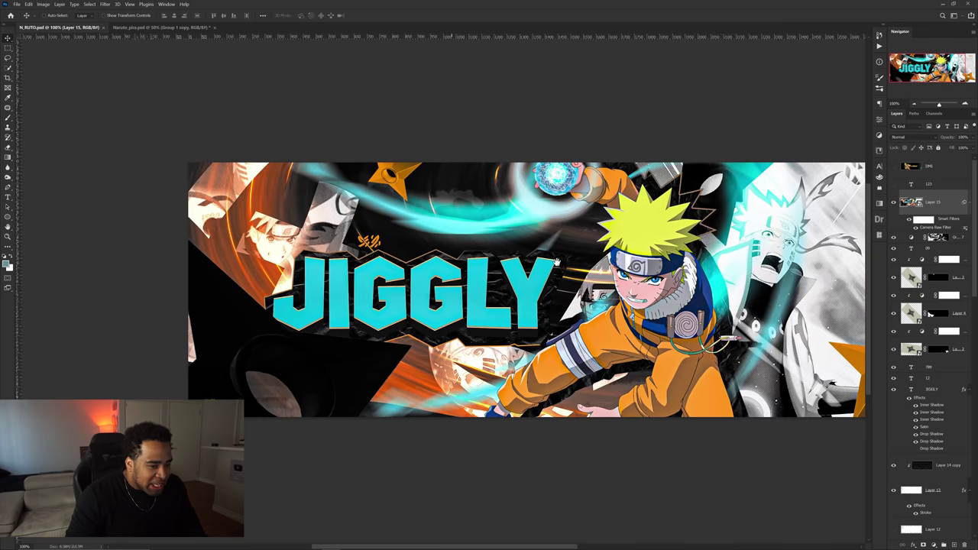
drag(553, 261, 503, 280)
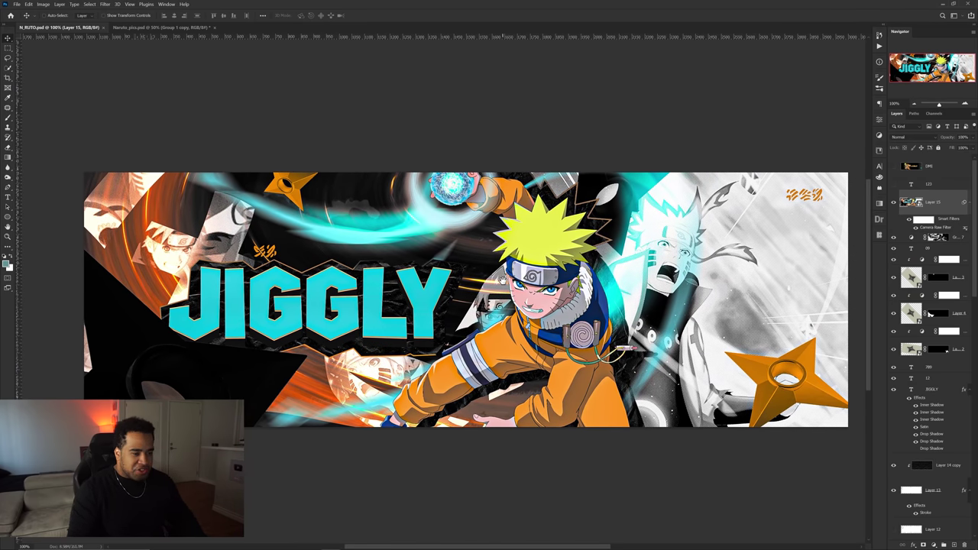
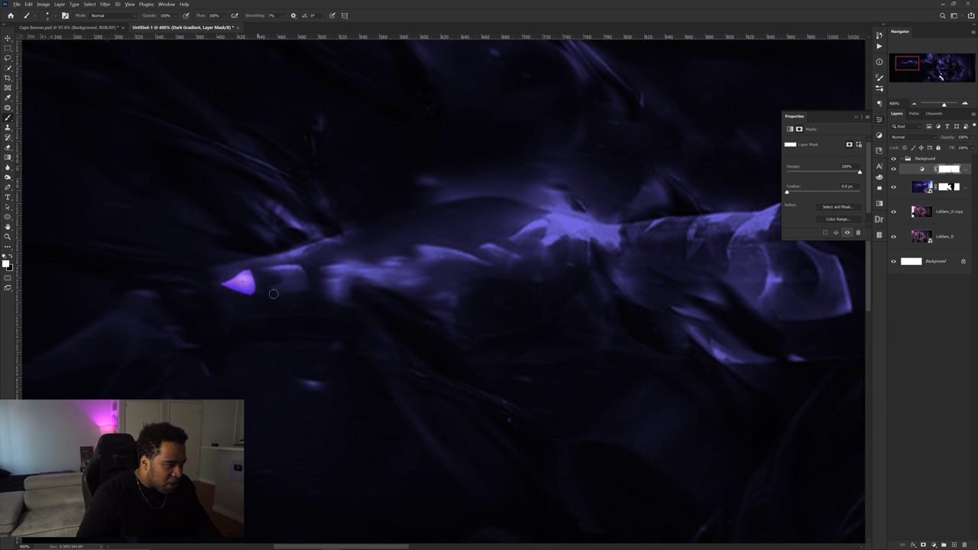
- Paint black on the Dark Gradient layer mask to bring back the bright purple marking beside the glowing tip of the mage's outstretched arm
key(x)
alt+right_click(273, 267)
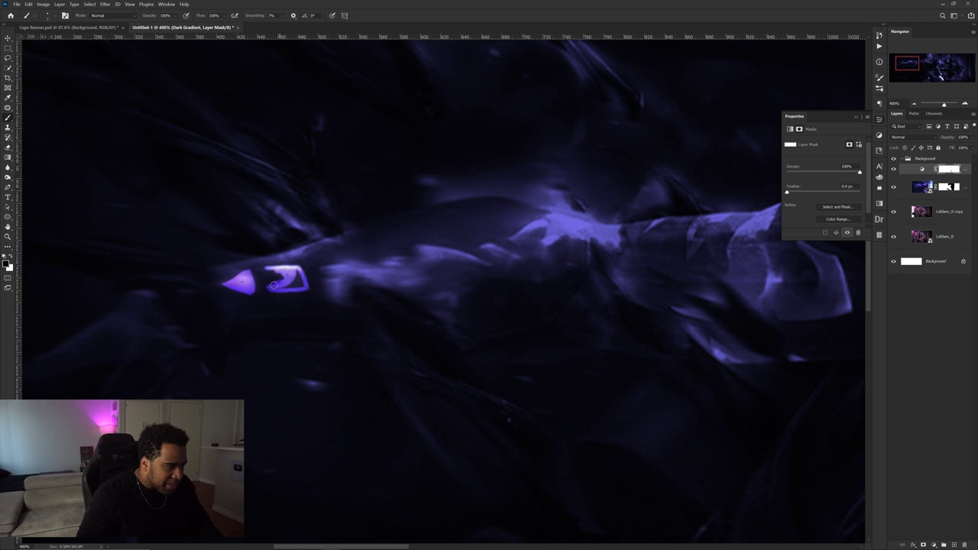
drag(288, 277, 269, 270)
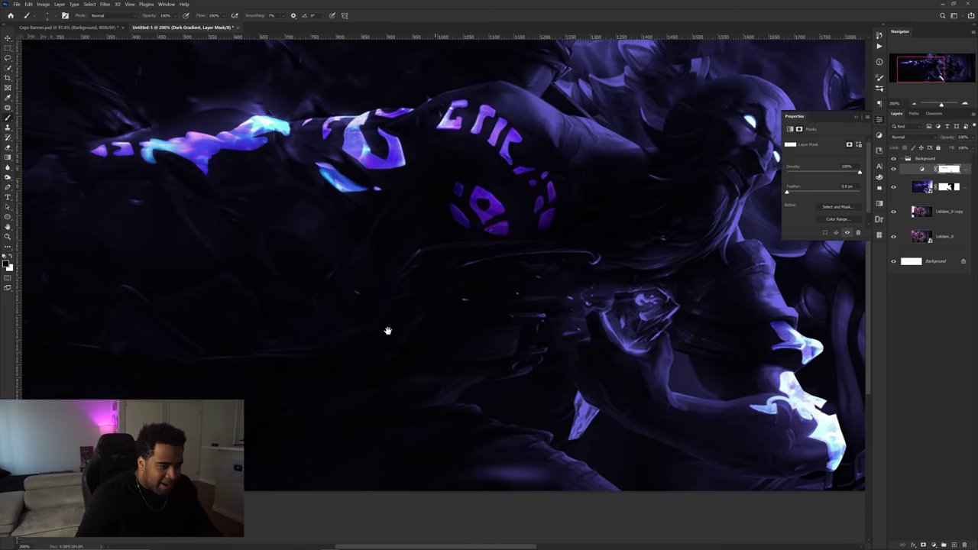
drag(394, 332, 388, 331)
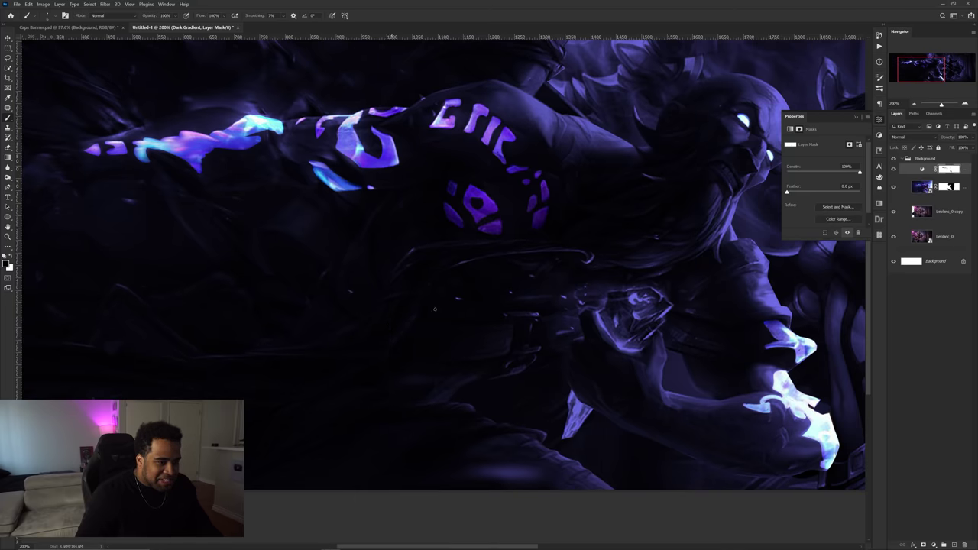
- Compare the artwork with the Dark Gradient off and on, and mask out the crystal in the mage's hand to restore its warm glow
click(892, 171)
click(893, 171)
click(893, 171)
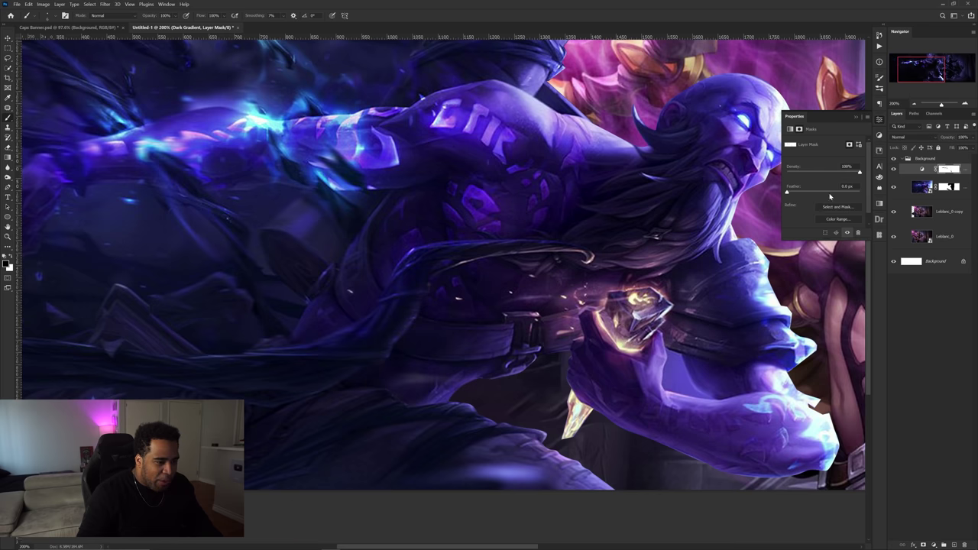
click(893, 172)
scroll(559, 286, up, 5)
scroll(643, 306, down, 2)
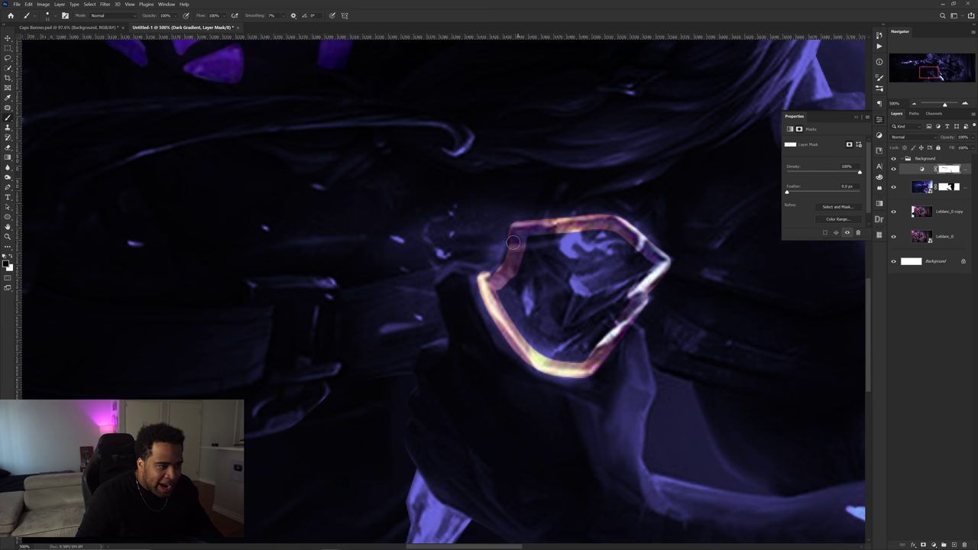
mouse_move(531, 249)
mouse_down()
mouse_move(513, 293)
mouse_move(541, 331)
mouse_move(567, 338)
mouse_move(550, 336)
mouse_move(587, 338)
mouse_move(636, 262)
mouse_move(571, 342)
mouse_move(631, 270)
mouse_move(576, 309)
mouse_move(546, 254)
mouse_move(527, 279)
mouse_up()
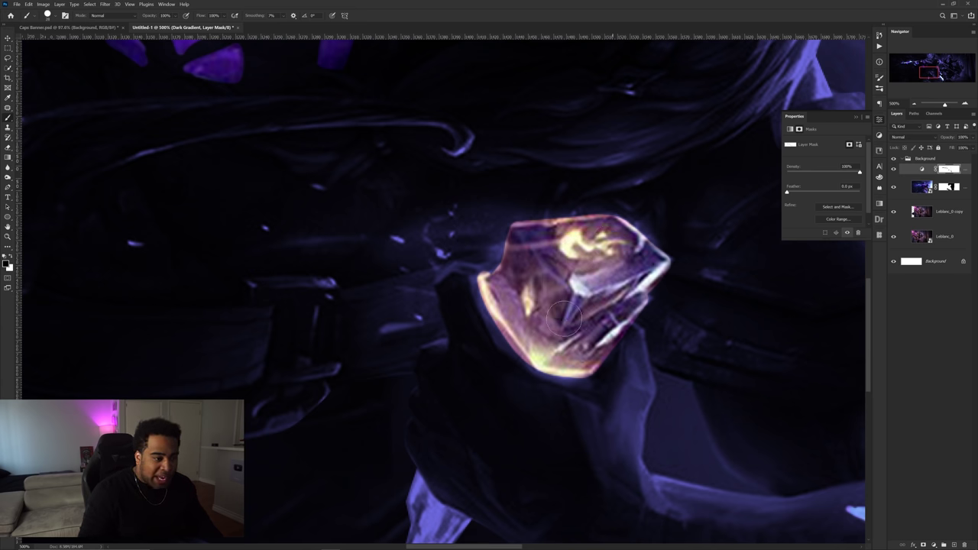
- Paint the bright shard below the crystal out of the Dark Gradient mask with a small hard brush
scroll(547, 301, down, 5)
scroll(536, 325, up, 4)
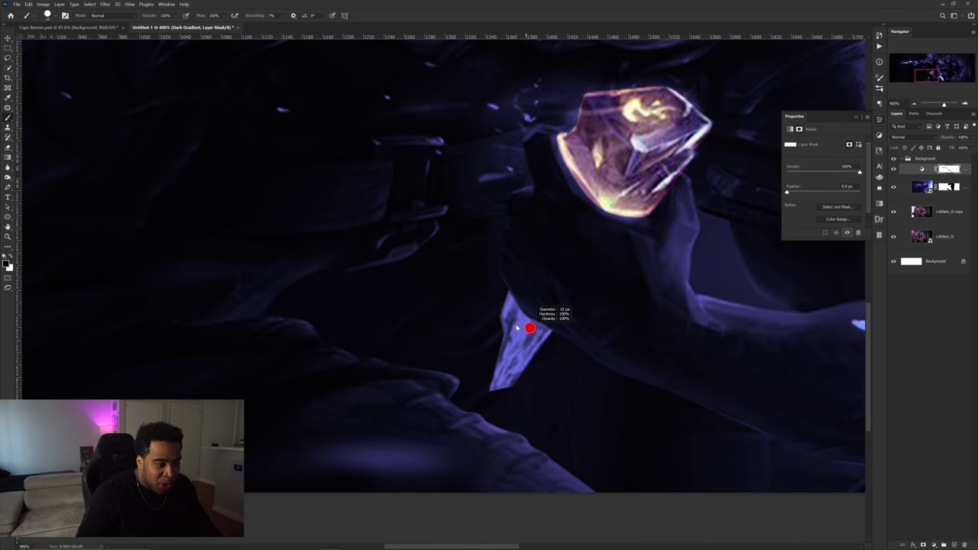
scroll(517, 327, up, 1)
scroll(500, 321, up, 1)
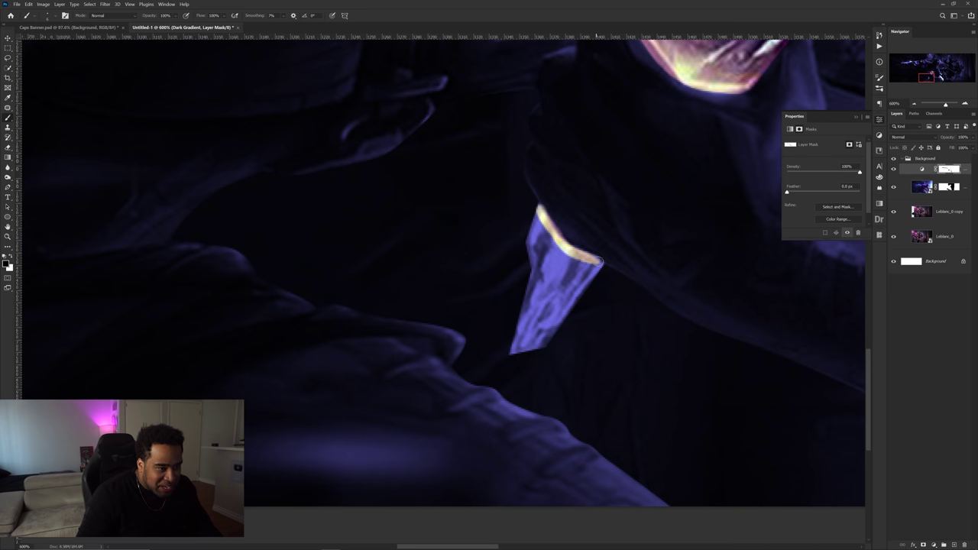
mouse_move(540, 344)
mouse_down()
mouse_move(569, 294)
mouse_move(565, 252)
mouse_up()
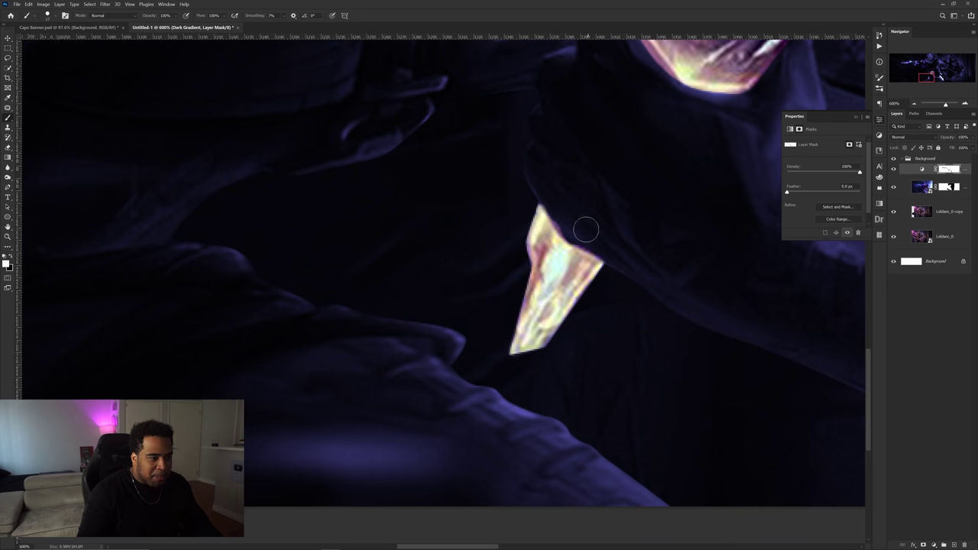
- Reveal the sorceress's headdress gem and other small colour accents through the Dark Gradient mask, and preview the banner with the gradient off and on
scroll(578, 240, down, 6)
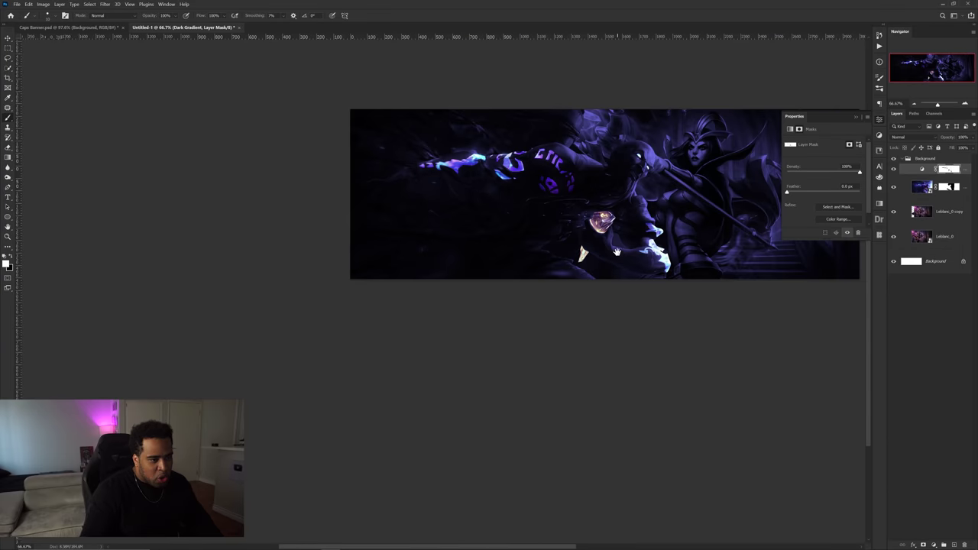
scroll(538, 365, up, 3)
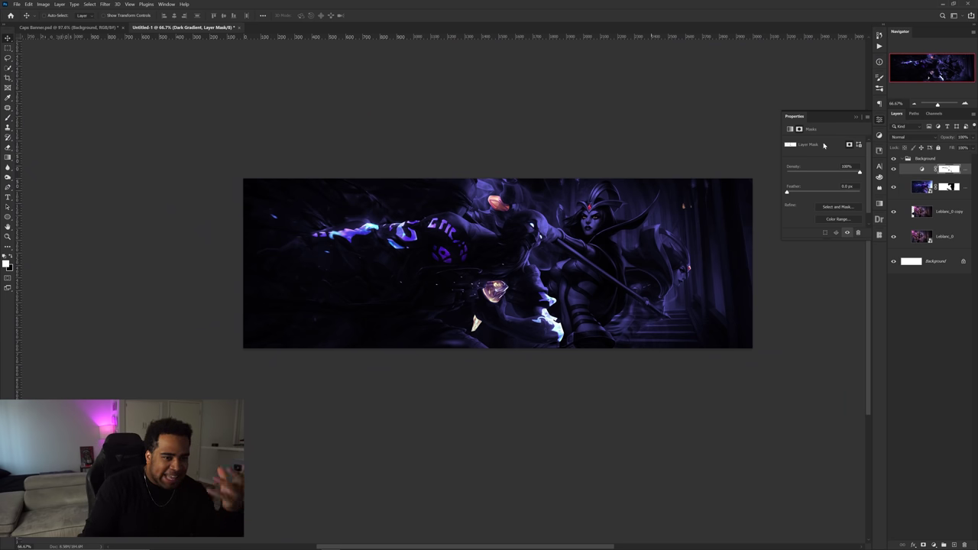
click(878, 121)
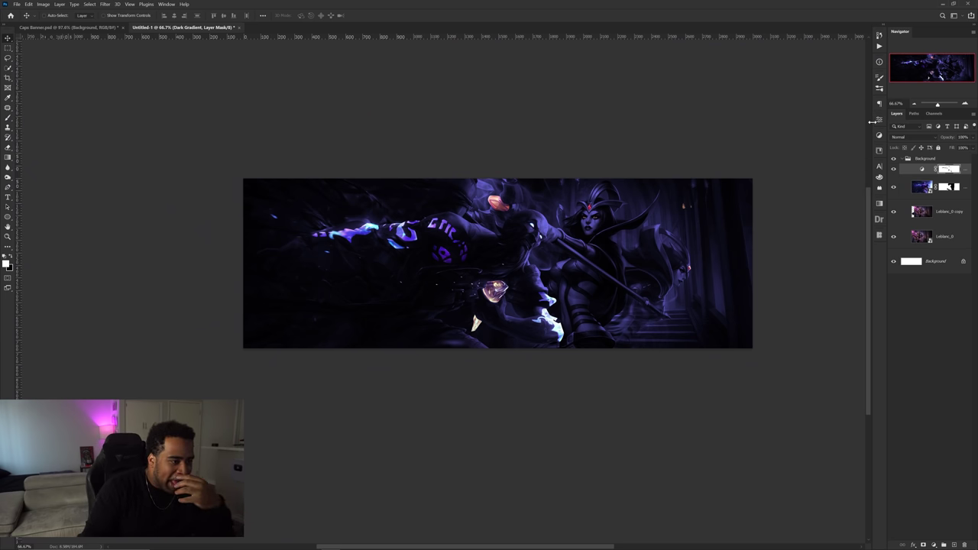
click(893, 169)
click(894, 169)
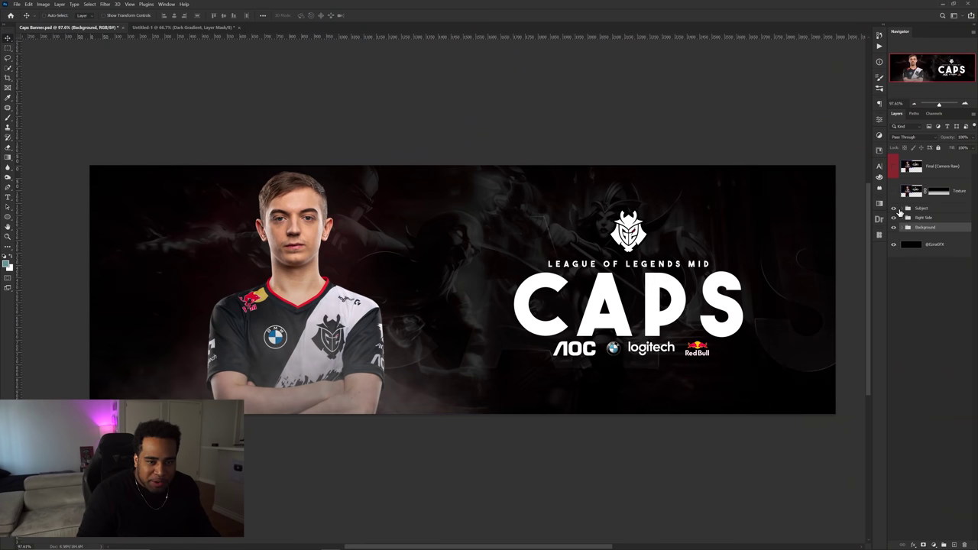
- Identify the Subject group in Caps Banner.psd and copy it into the Untitled-1 banner
click(893, 209)
click(893, 209)
click(919, 209)
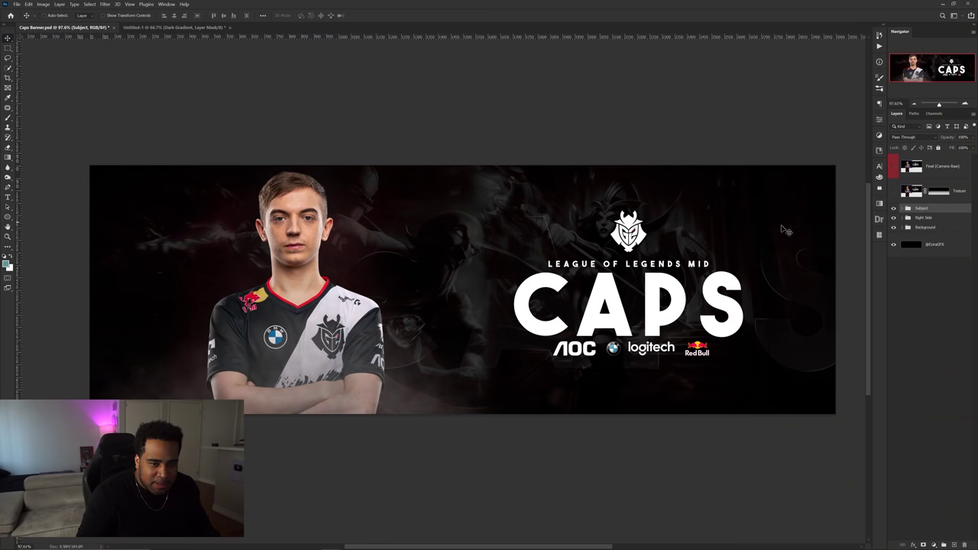
drag(440, 209, 197, 30)
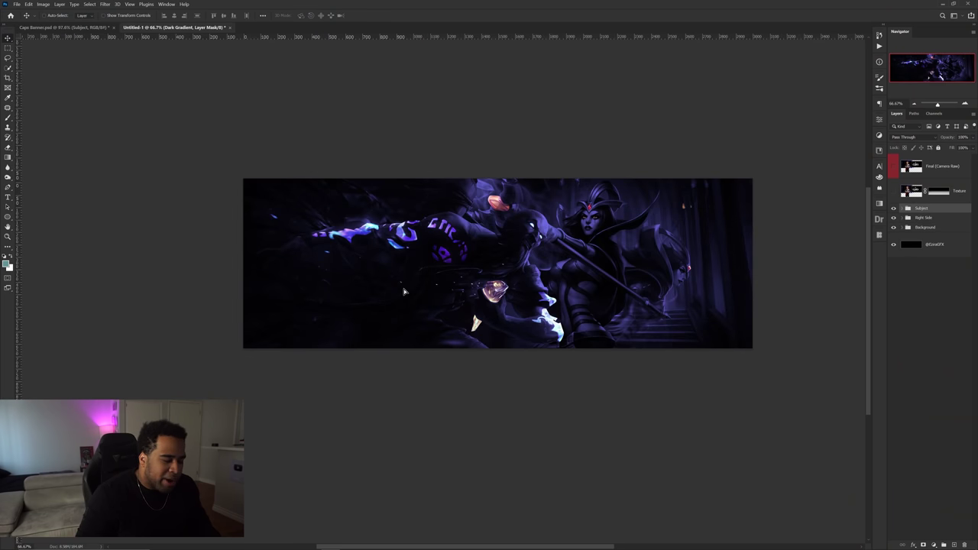
drag(403, 289, 469, 321)
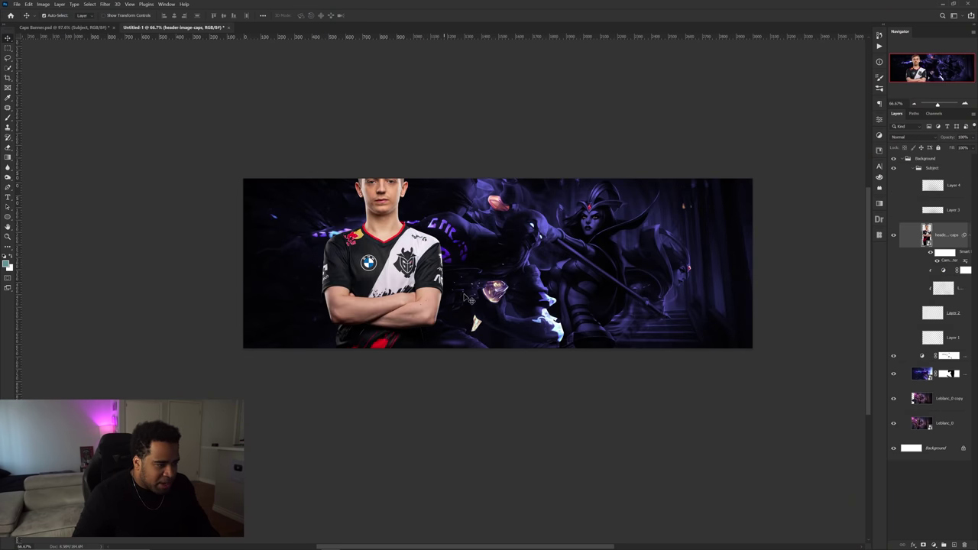
- Scale the player cutout to 40.31% and position it left of centre with the head just inside the banner's upper edge
key(ctrl+t)
drag(538, 328, 587, 328)
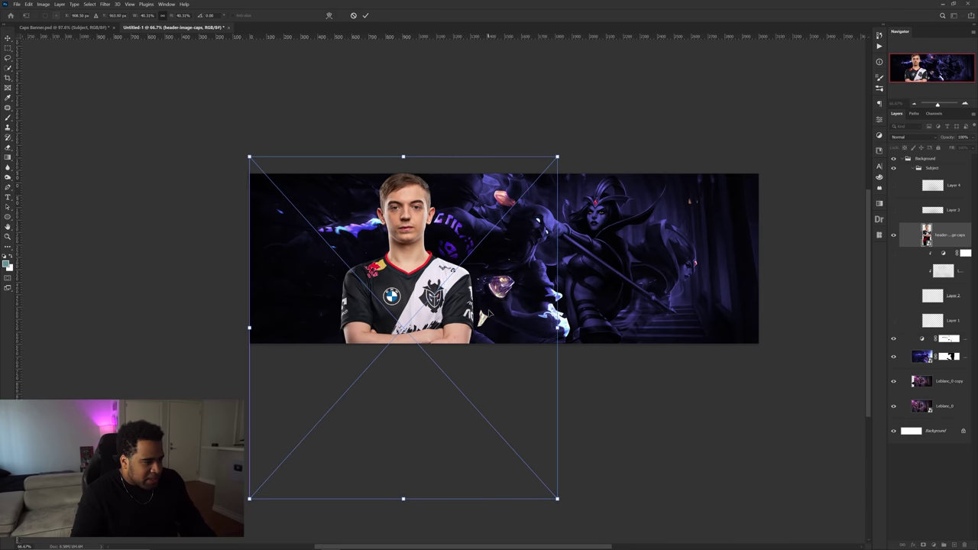
drag(487, 309, 488, 314)
key(Return)
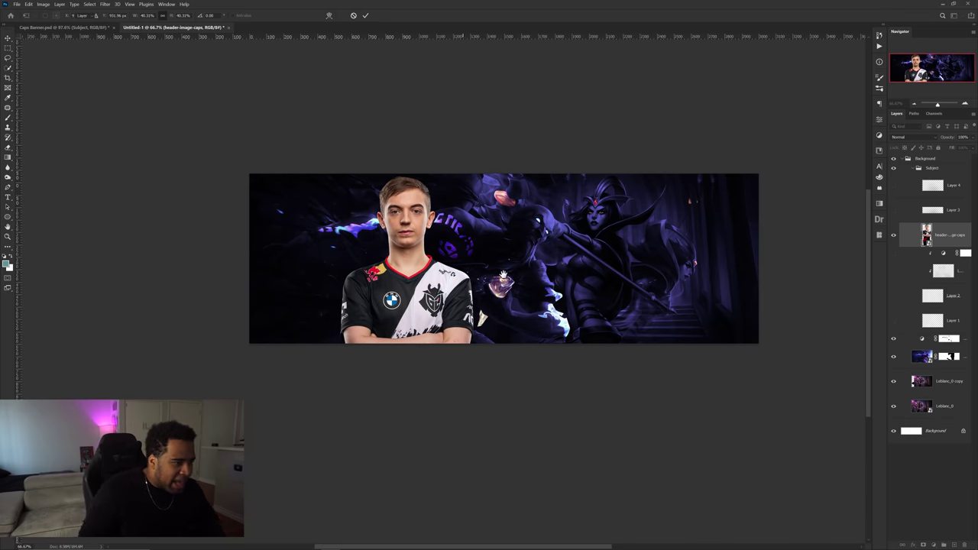
scroll(497, 275, right, 1)
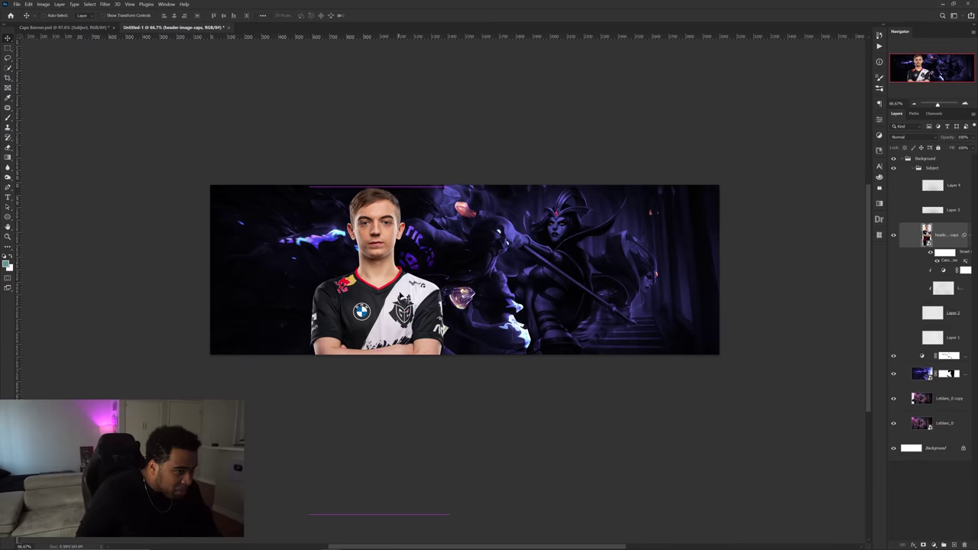
drag(357, 285, 445, 314)
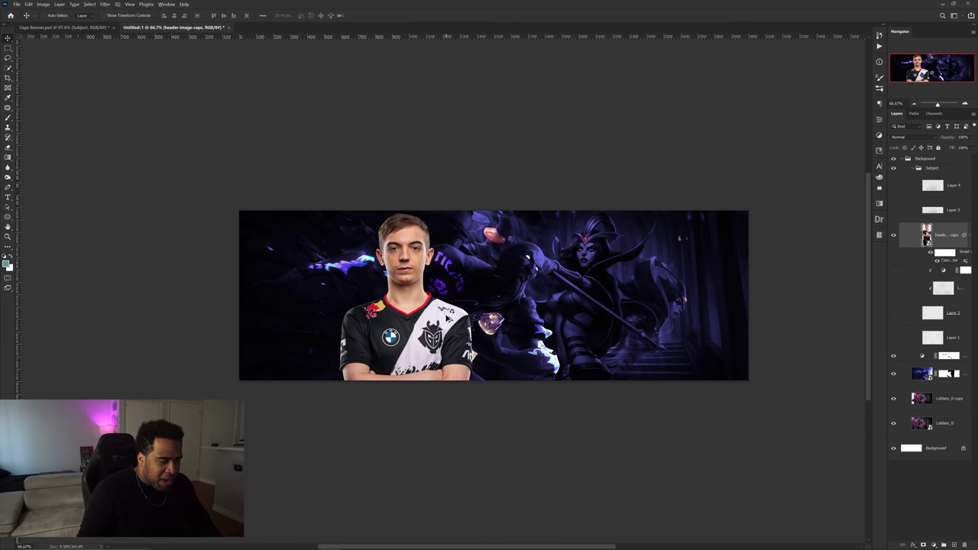
- Edit the Camera Raw smart filter on the player cutout, raising Shadows while comparing before and after
scroll(447, 318, up, 3)
click(937, 261)
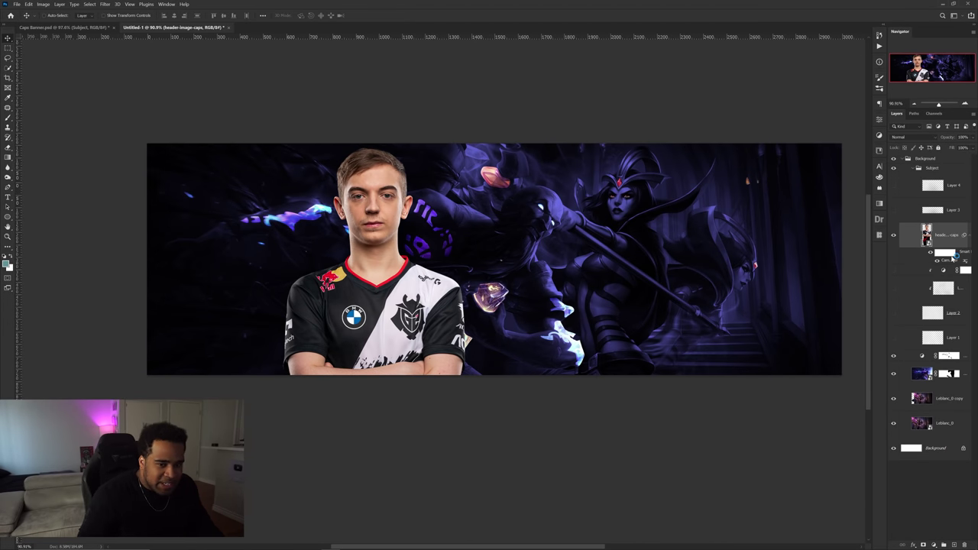
double_click(952, 258)
key(q)
mouse_move(762, 321)
mouse_down()
mouse_move(804, 323)
mouse_move(764, 338)
mouse_up()
scroll(519, 193, up, 3)
drag(534, 160, 550, 238)
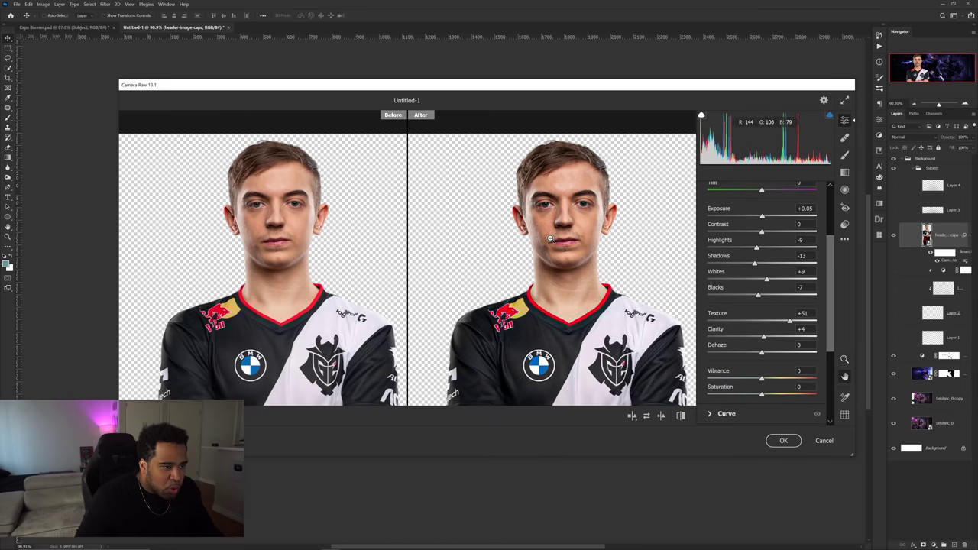
drag(754, 261, 768, 263)
scroll(768, 264, down, 5)
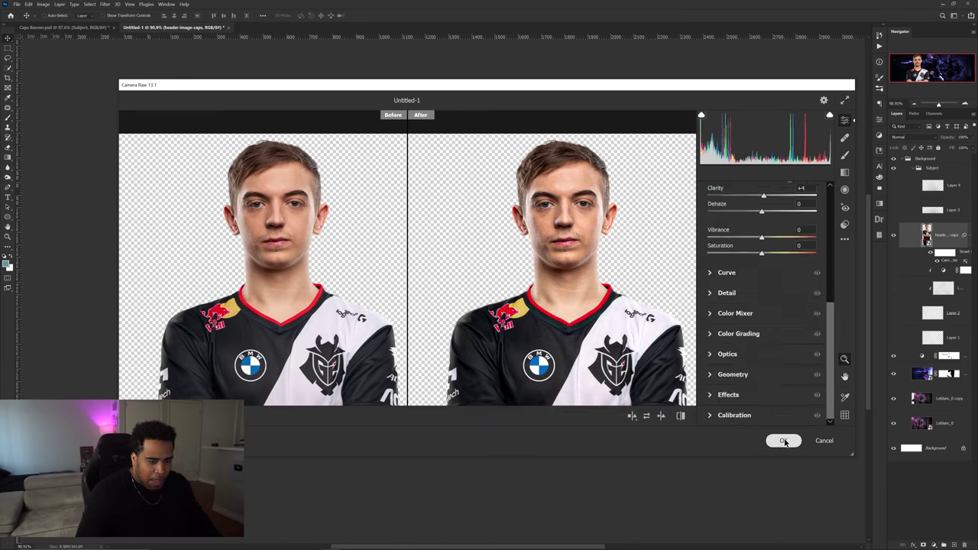
click(783, 440)
- Add the white text CAPS over the right half of the banner and undo its enlargement
drag(467, 285, 595, 497)
scroll(402, 285, down, 4)
drag(799, 299, 509, 248)
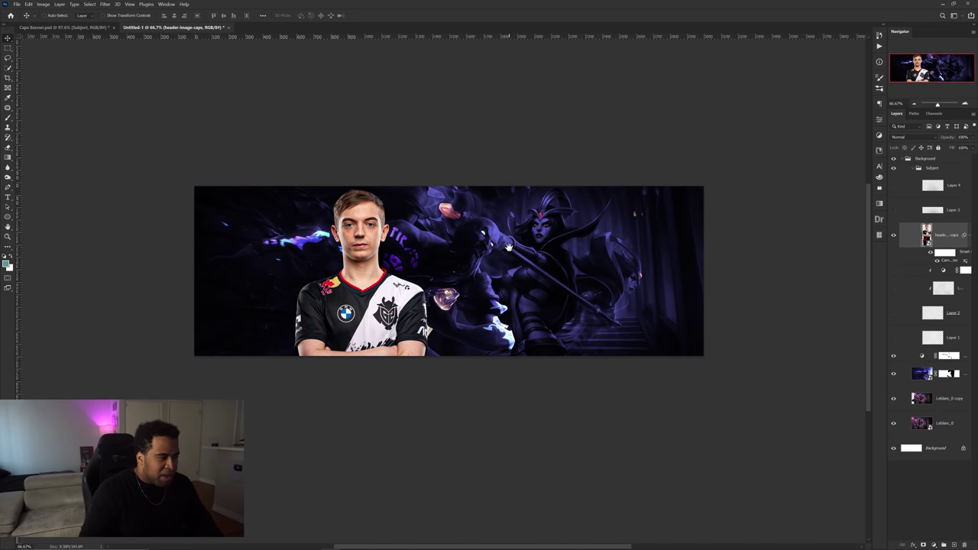
key(t)
click(537, 273)
text(CAPS)
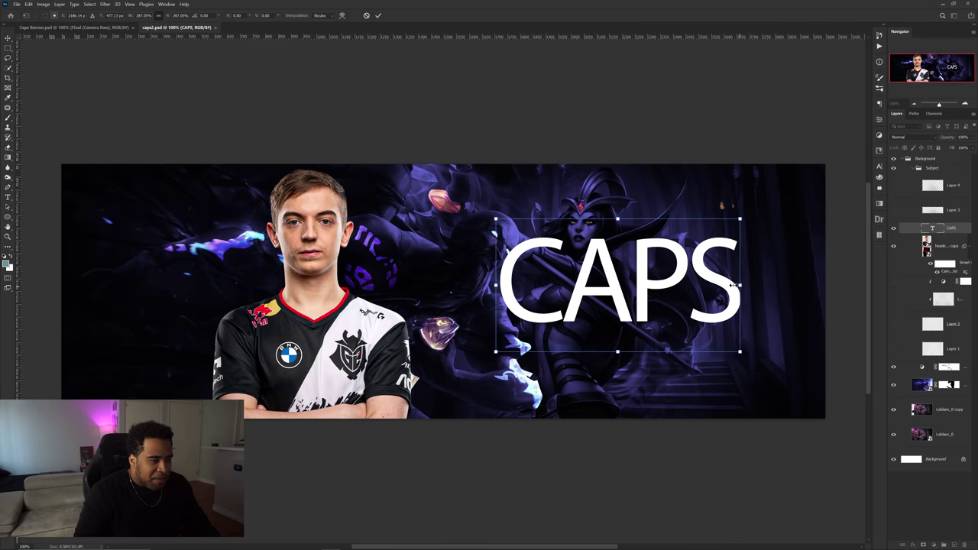
key(ctrl+z)
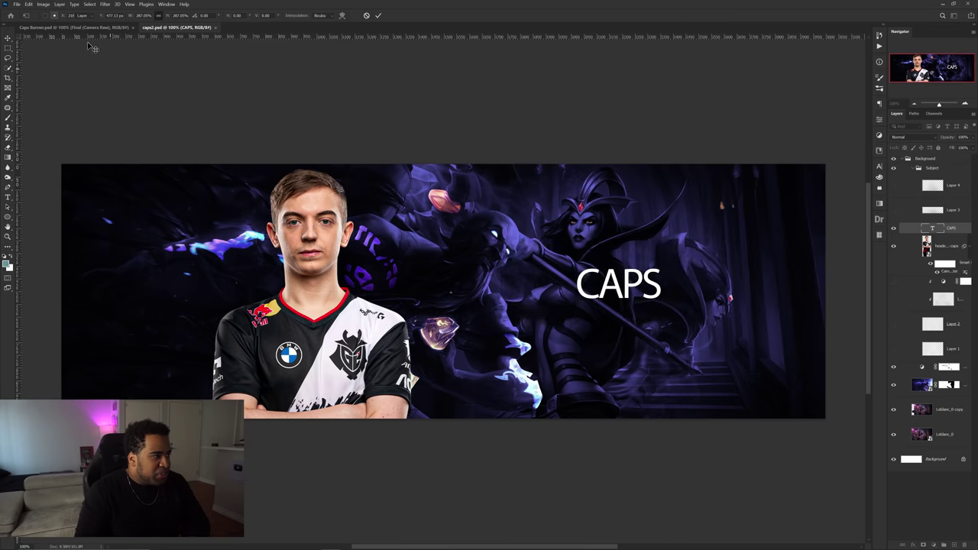
- Enlarge the CAPS title again, set it in a wide bold typeface and position it over the banner's right half
key(ctrl+shift+z)
click(84, 29)
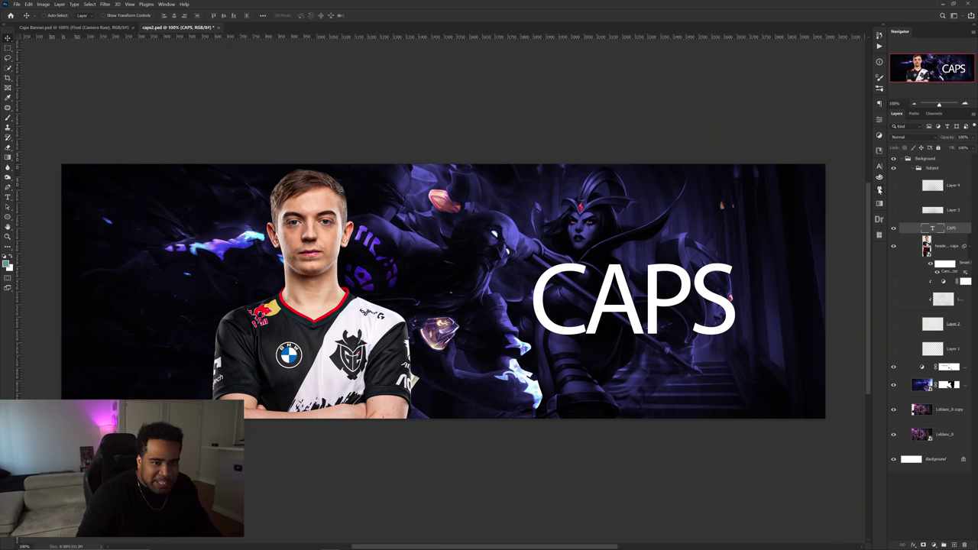
click(879, 165)
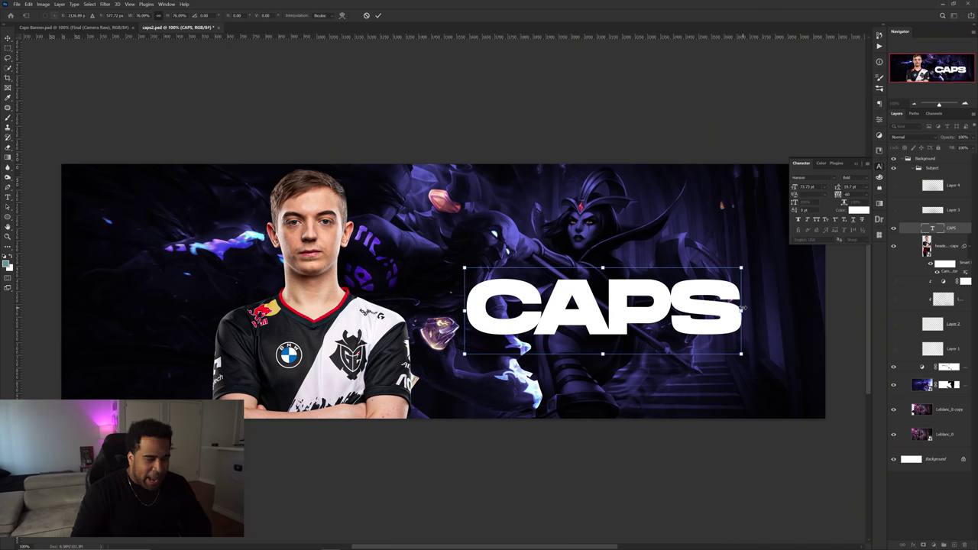
key(Return)
drag(675, 311, 701, 303)
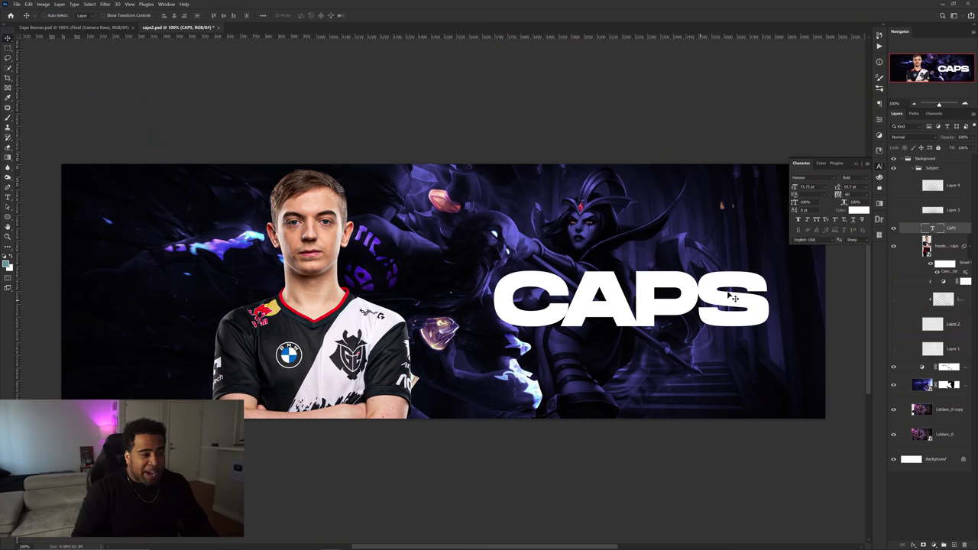
- Adjust the CAPS title's placement beside the player while comparing the layout with Caps Banner.psd
click(95, 28)
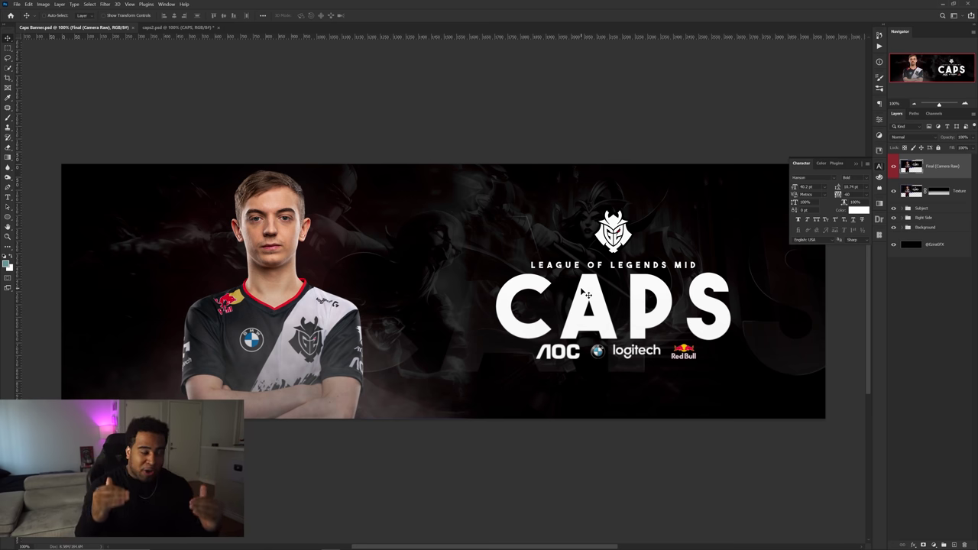
click(175, 30)
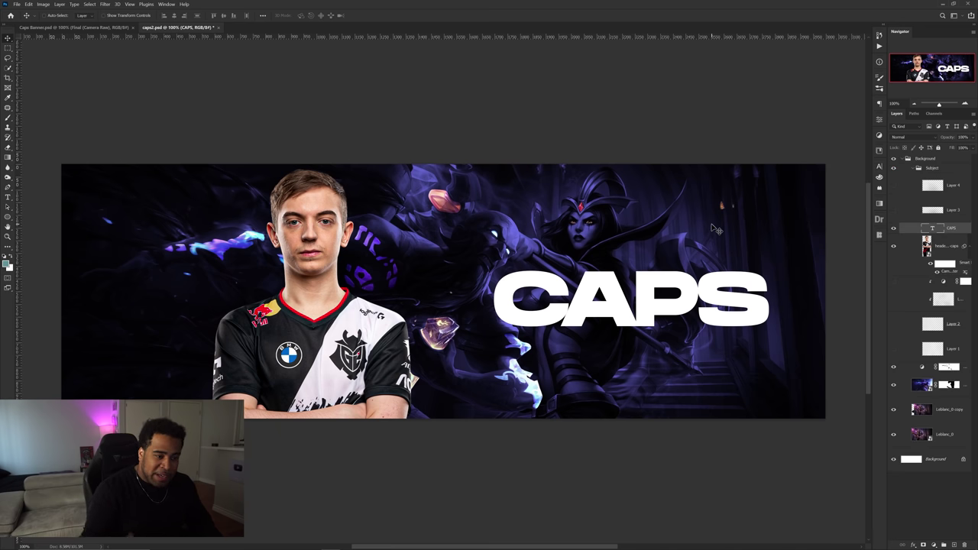
drag(657, 316, 649, 306)
click(111, 28)
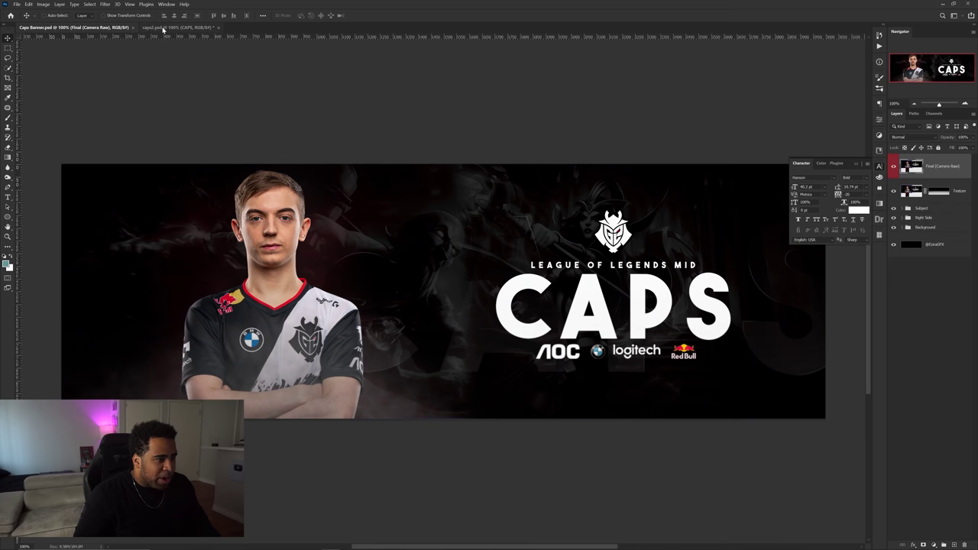
click(163, 29)
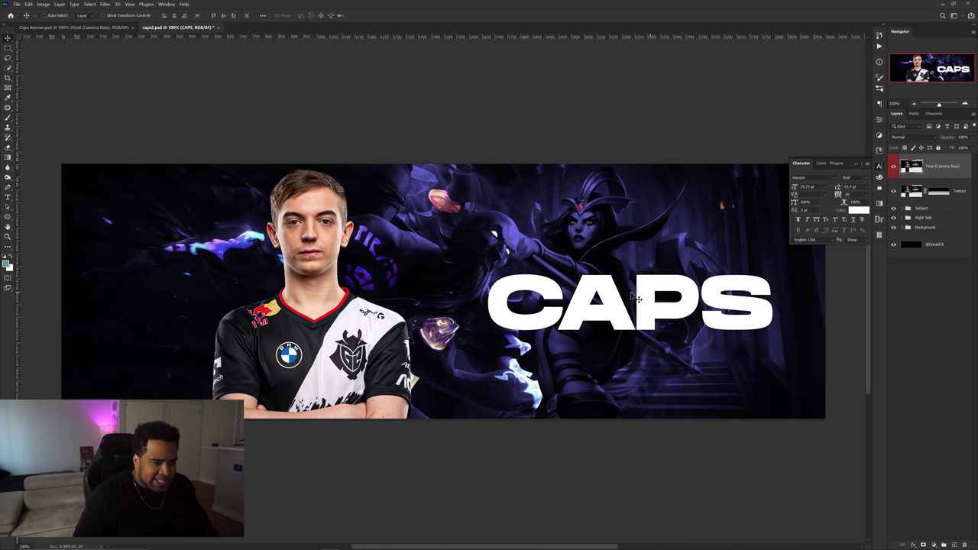
- Add the subtitle LEAGUE OF LEGENDS MID LANER FOR above CAPS and align it with the G2 logo at its end
click(831, 178)
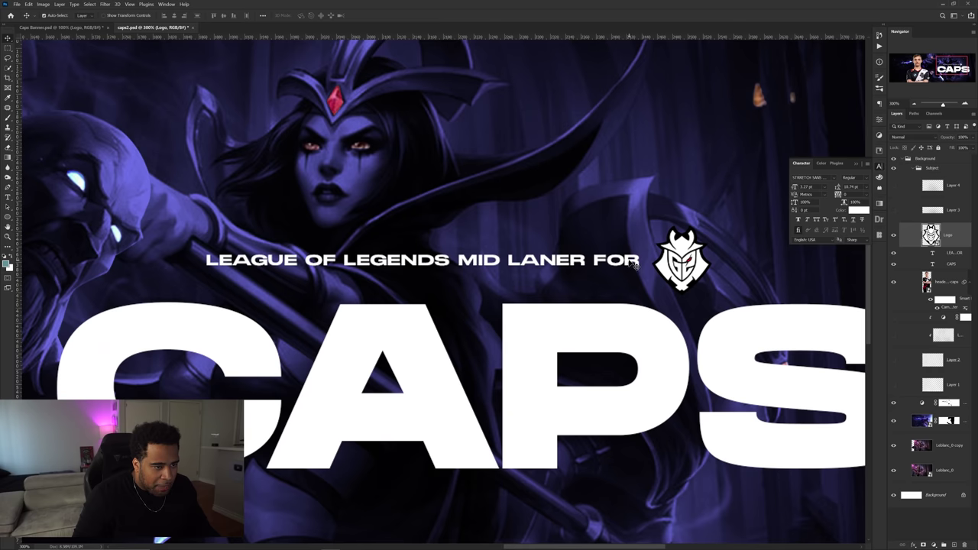
drag(635, 263, 649, 264)
key(ctrl+z)
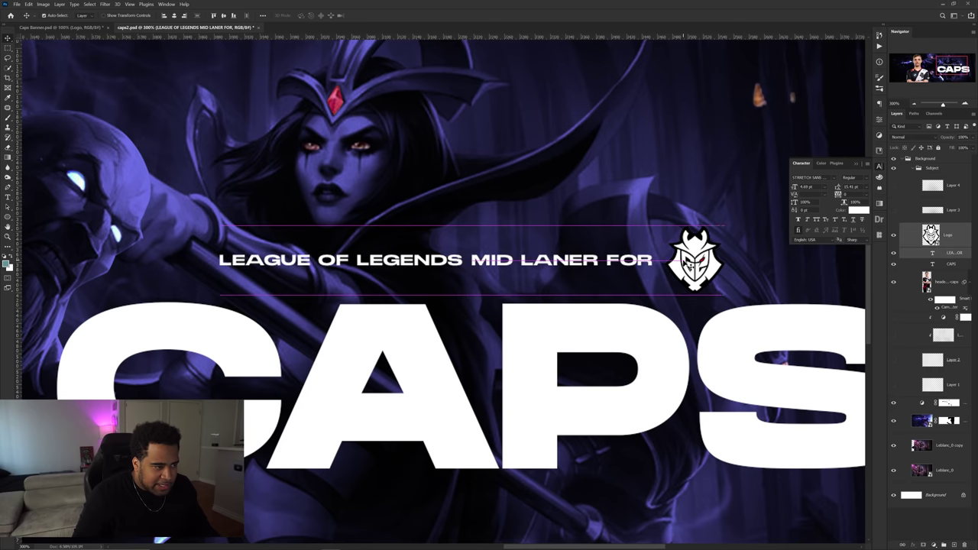
- Recolour the LEAGUE OF LEGENDS MID LANER FOR subtitle to the pale lavender c1c2f2
key(ctrl+minus)
key(ctrl+minus)
click(665, 255)
drag(662, 418, 656, 378)
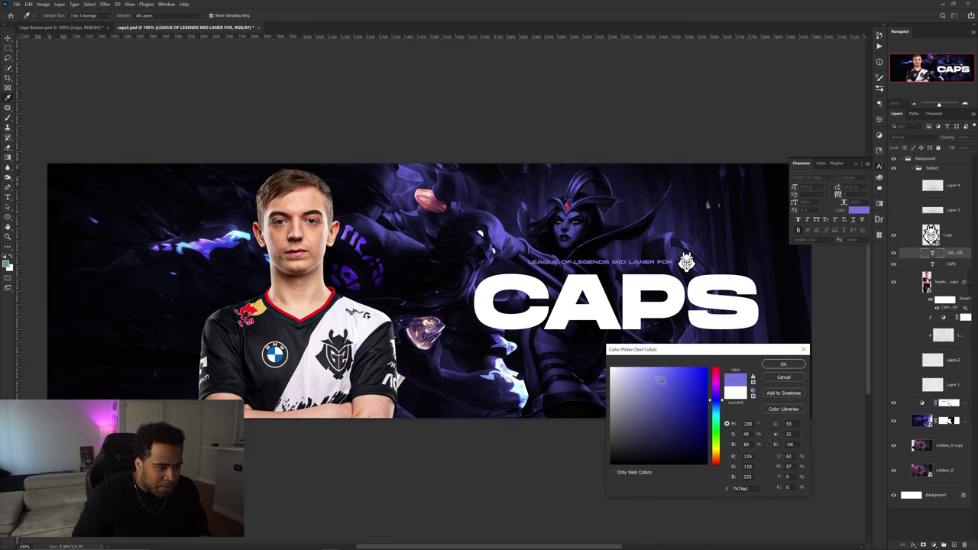
click(629, 372)
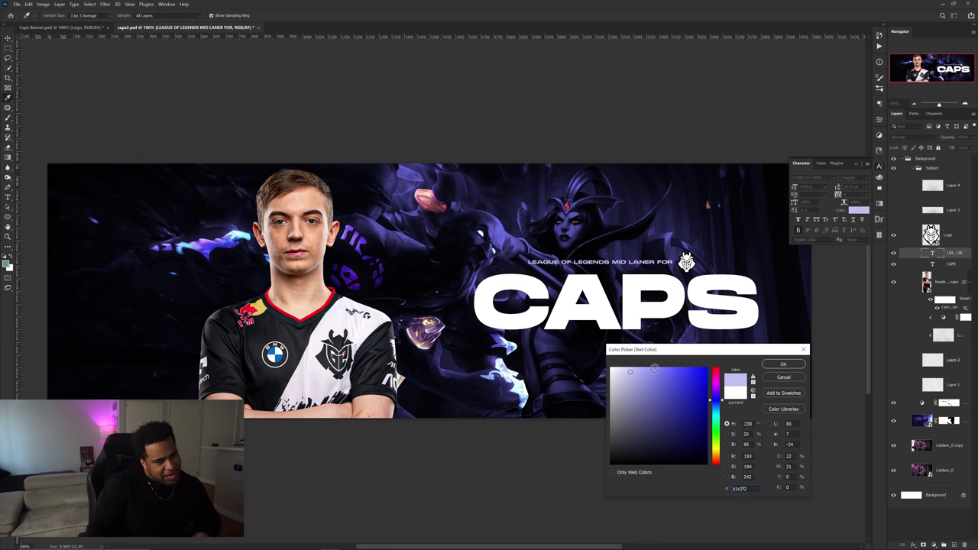
click(781, 364)
- Copy the AOC, BMW, Logitech and Red Bull logos from Caps Banner.psd and place them beneath the CAPS title
key(ctrl+Tab)
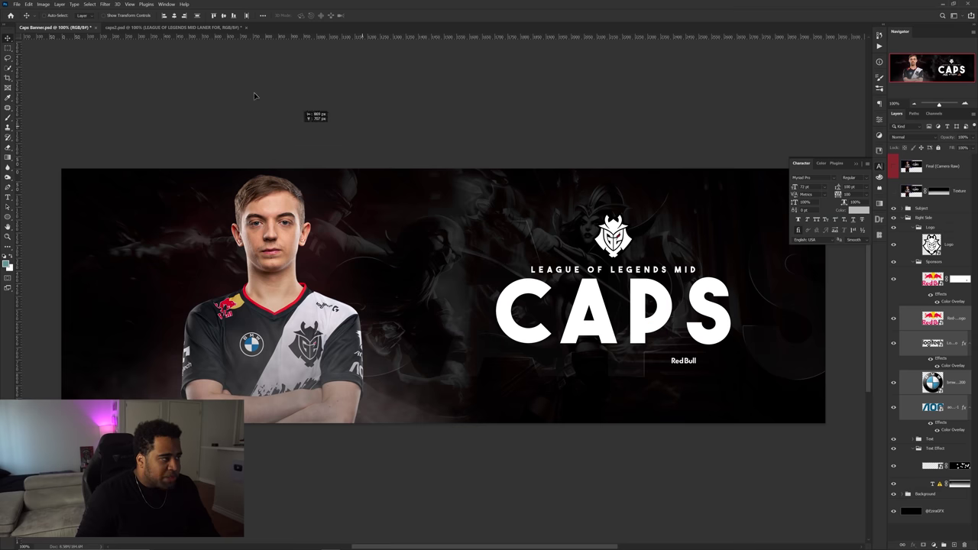
key(ctrl+Tab)
drag(680, 296, 655, 362)
scroll(655, 363, up, 1)
- Scale down the row of four sponsor logos and move the Red Bull logo further from Logitech
key(ctrl+t)
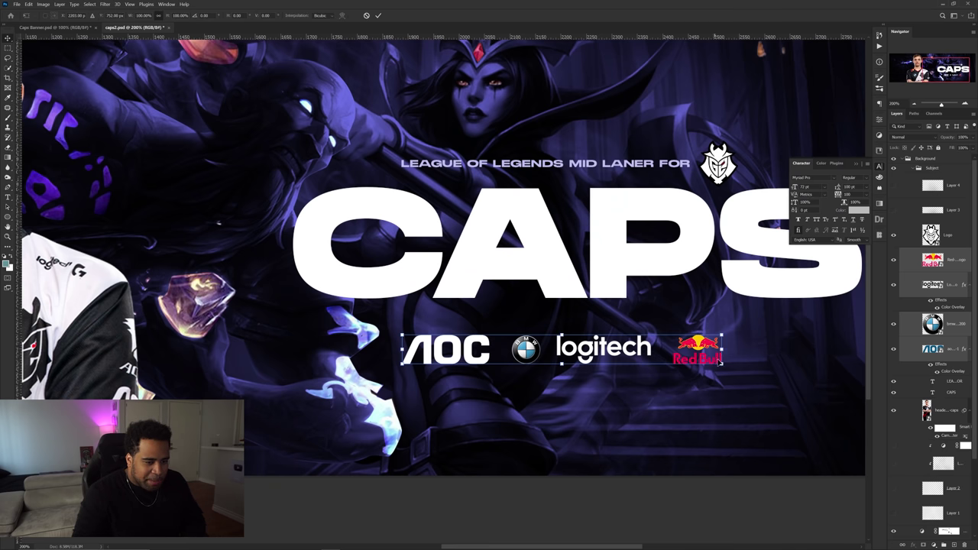
drag(722, 350, 681, 350)
drag(613, 352, 714, 344)
key(Return)
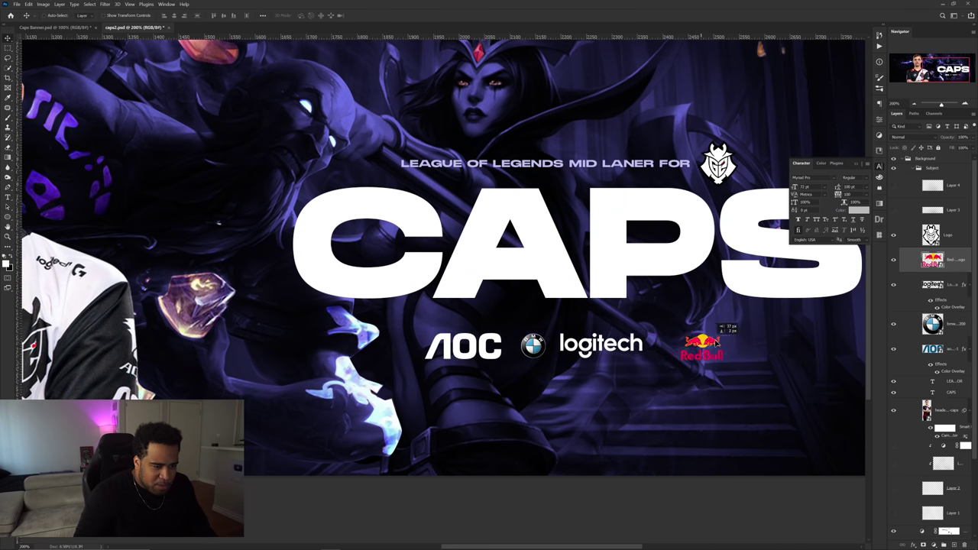
- Spread out the AOC, BMW and Logitech logos with wider gaps, using Caps Banner.psd as reference
click(79, 28)
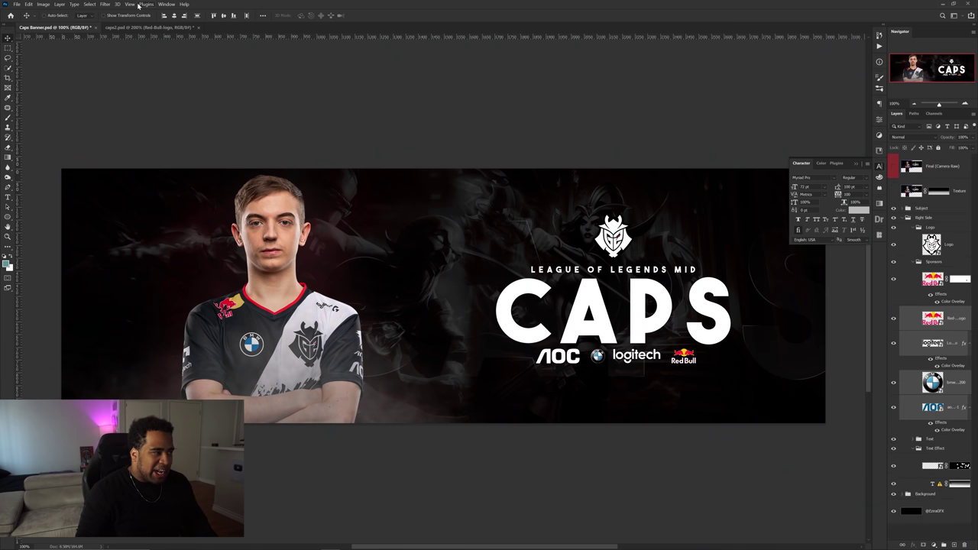
click(145, 27)
drag(431, 418, 529, 418)
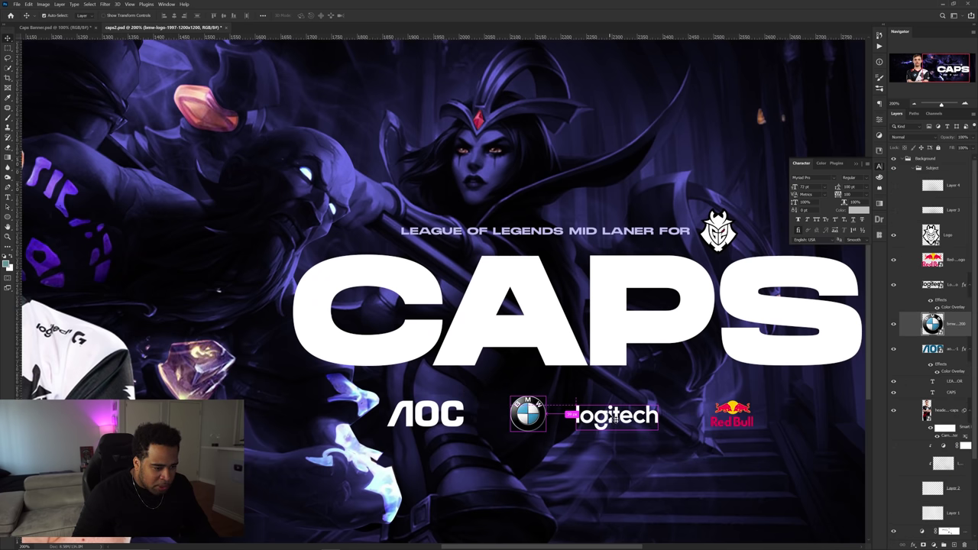
drag(611, 417, 621, 416)
key(ctrl+t)
key(Return)
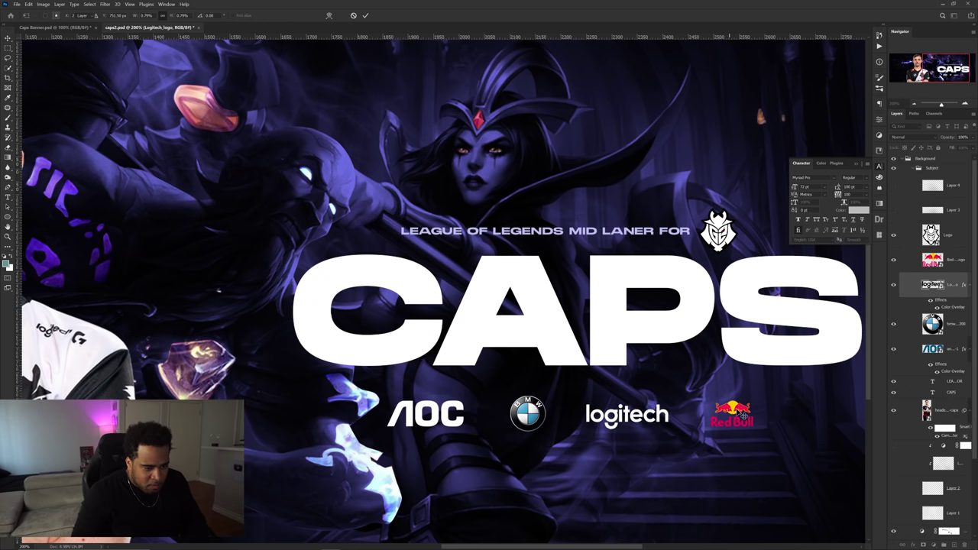
- Enlarge the Red Bull logo to match its neighbours and shrink the whole sponsor row under the CAPS title
click(731, 413)
key(ctrl+t)
drag(754, 413, 774, 414)
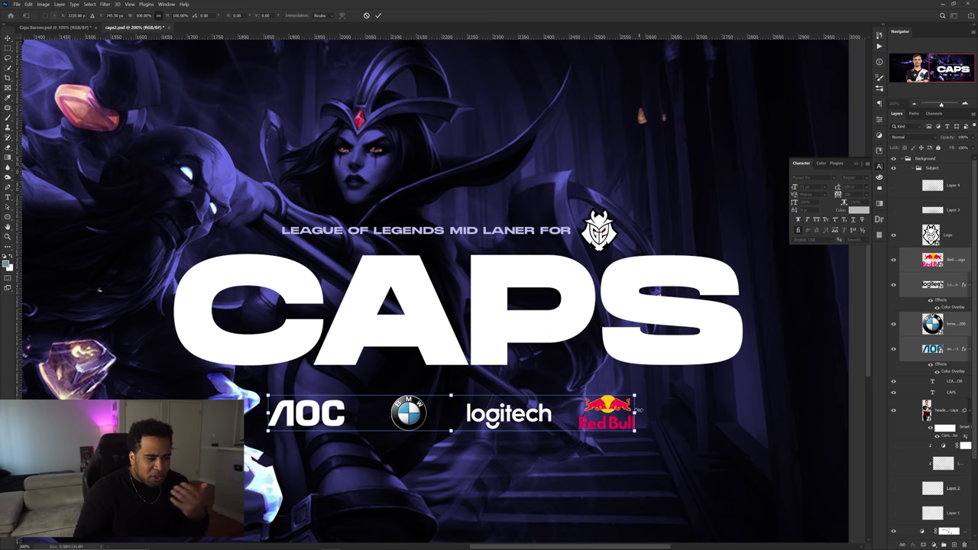
drag(637, 413, 557, 415)
key(Return)
scroll(558, 413, down, 2)
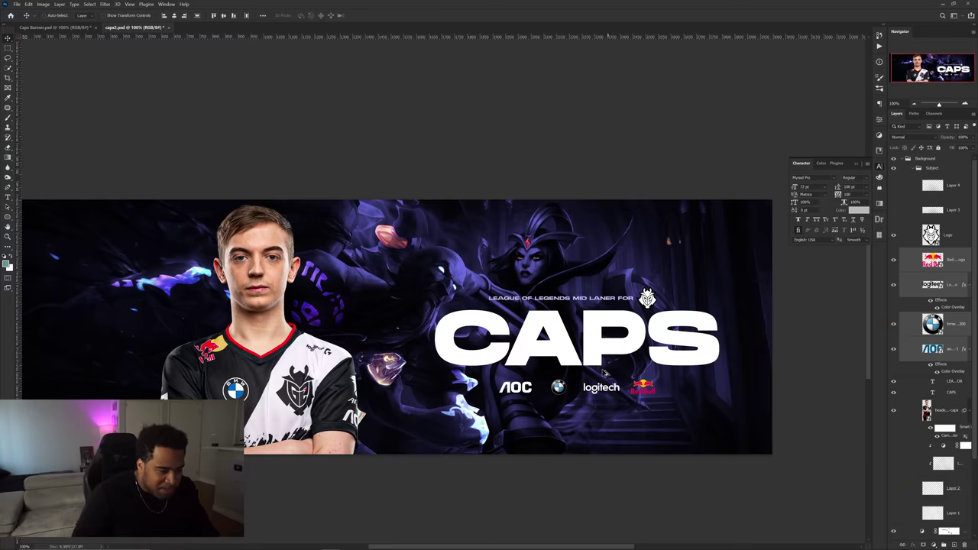
- Move the sponsor logo row from under the CAPS title to the empty area left of the player
scroll(623, 390, up, 2)
drag(623, 392, 620, 389)
drag(621, 389, 621, 394)
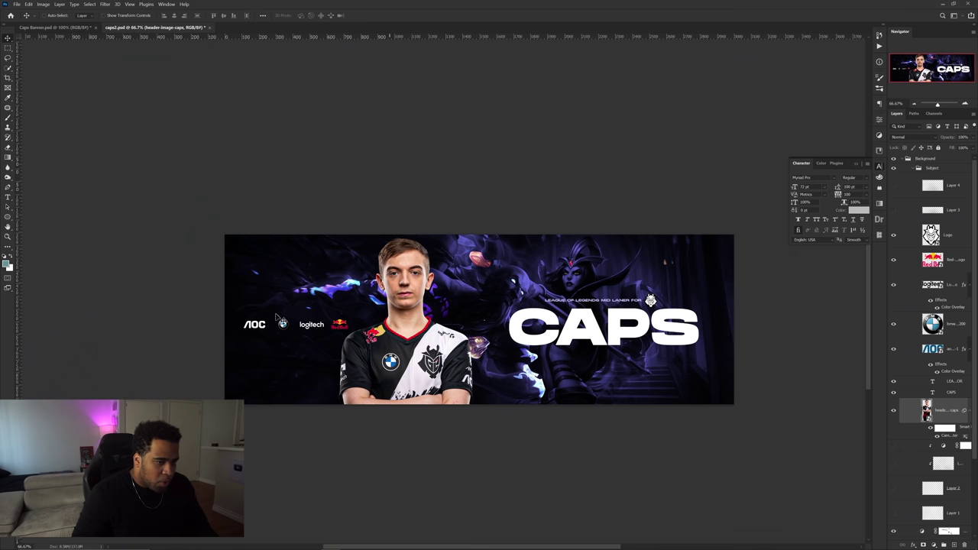
- Select the four sponsor logo layers and scale the row down slightly left of the player
click(945, 263)
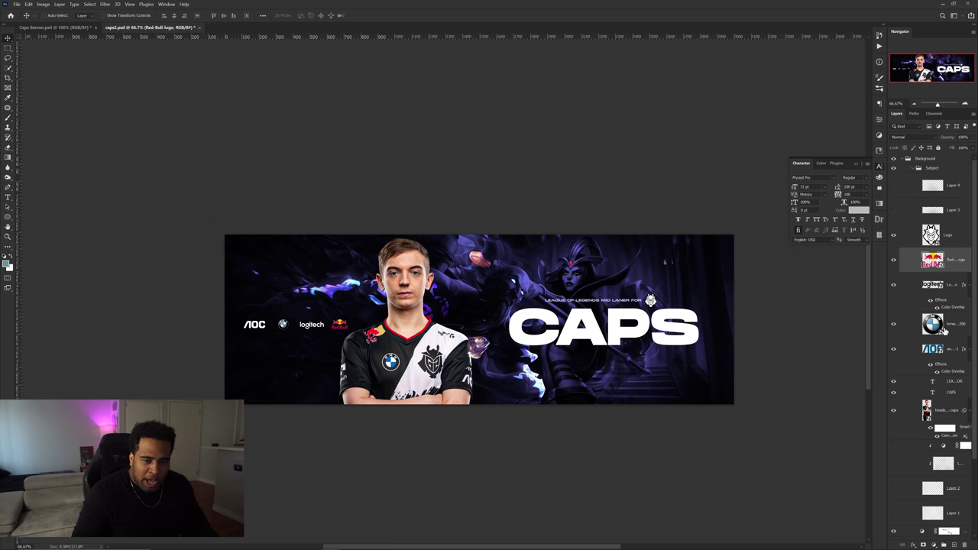
click(945, 327)
shift+click(947, 266)
shift+click(951, 349)
key(ctrl+t)
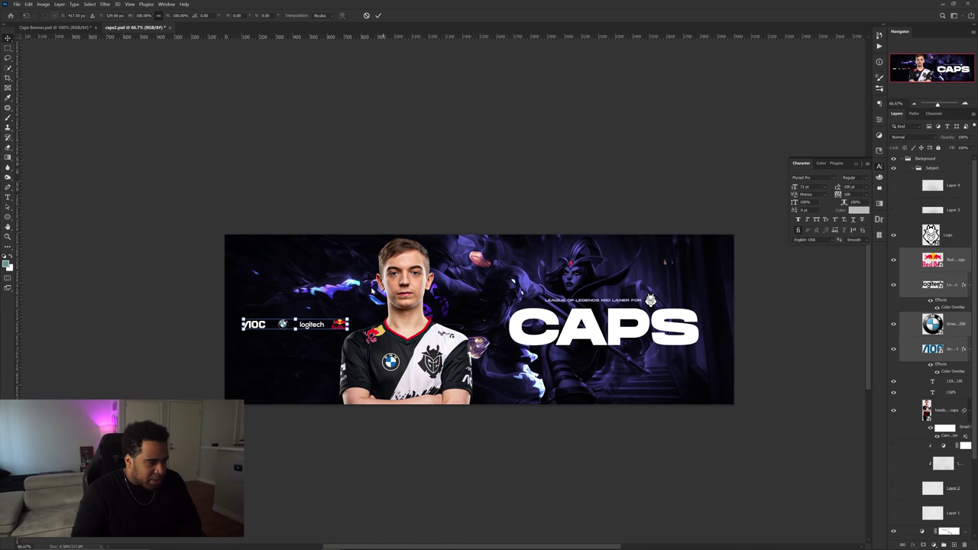
key(Return)
- Fine-tune the positions of the sponsor logo row and the player cutout in the banner
scroll(288, 325, up, 1)
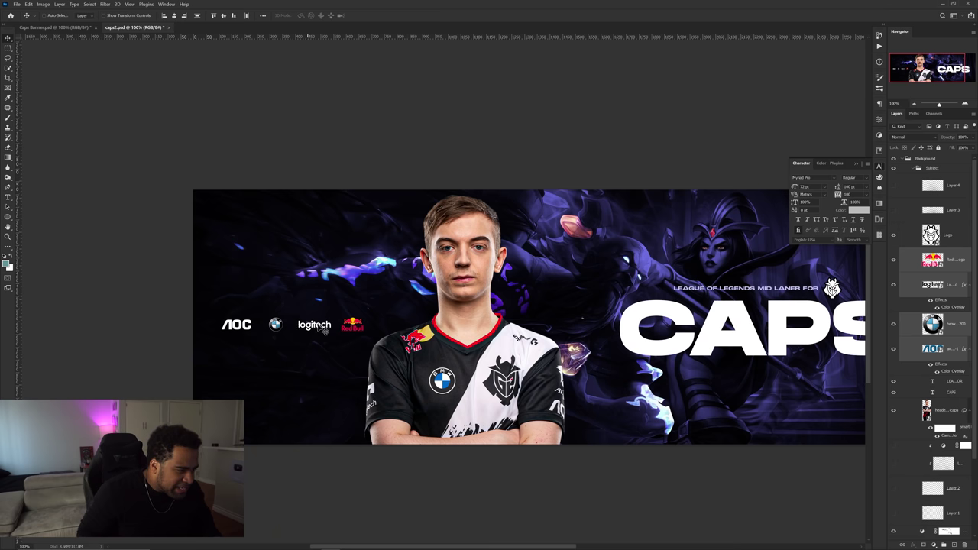
drag(332, 324, 332, 324)
drag(423, 347, 424, 347)
scroll(425, 348, down, 1)
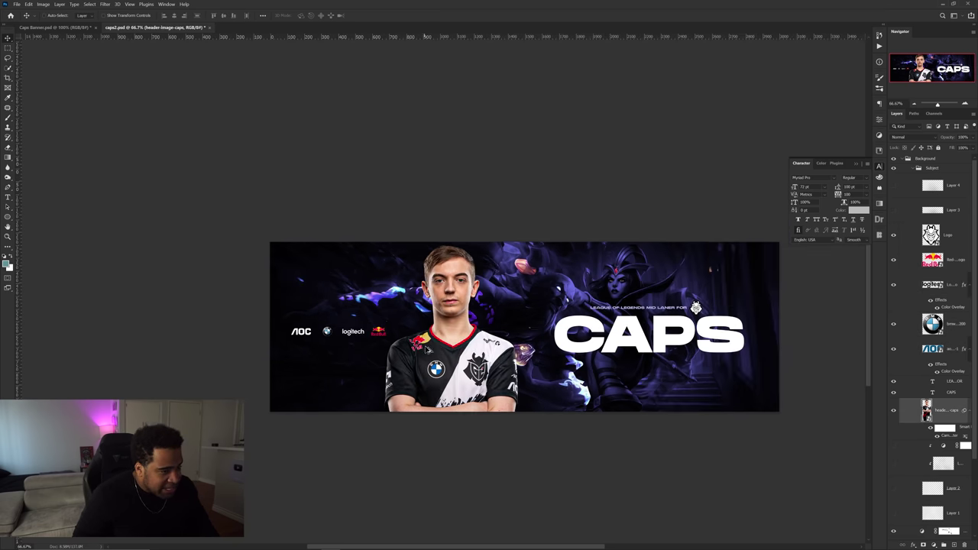
drag(558, 335, 464, 346)
drag(410, 381, 417, 365)
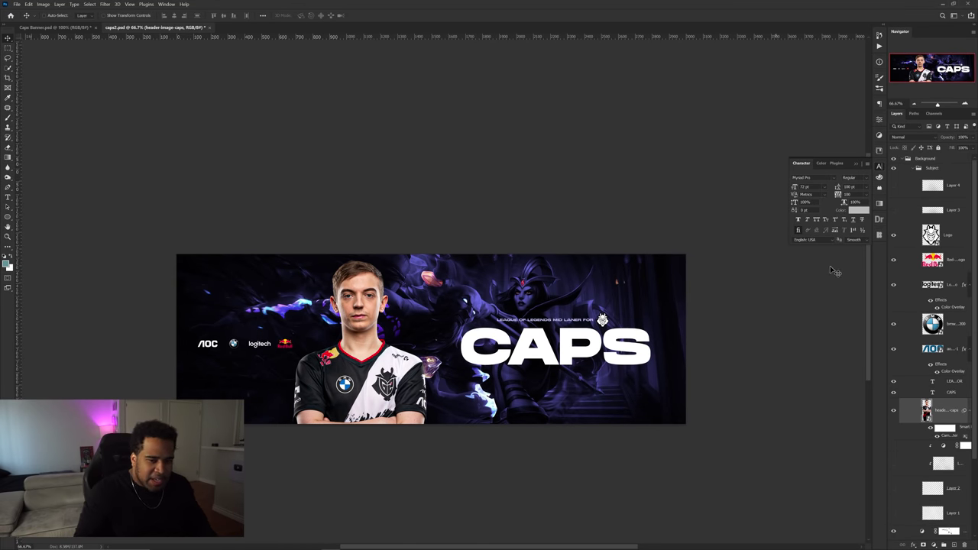
- Try moving the selected logo layers towards the CAPS title and undo the move
click(950, 244)
shift+click(950, 324)
drag(244, 312, 525, 346)
key(ctrl+z)
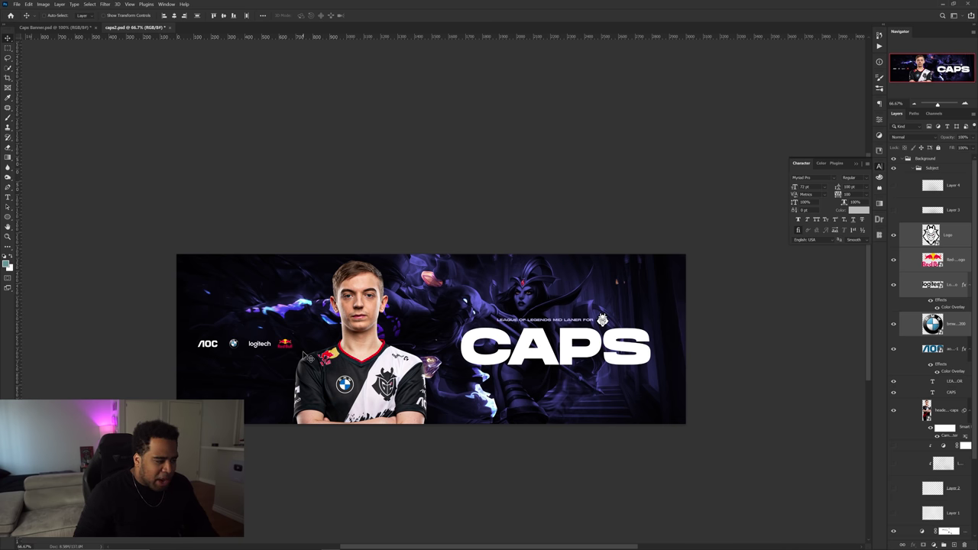
- Bring the fog layer over from Caps Banner.psd and tint it with a gradient map whose 62% stop is 5255be
click(64, 28)
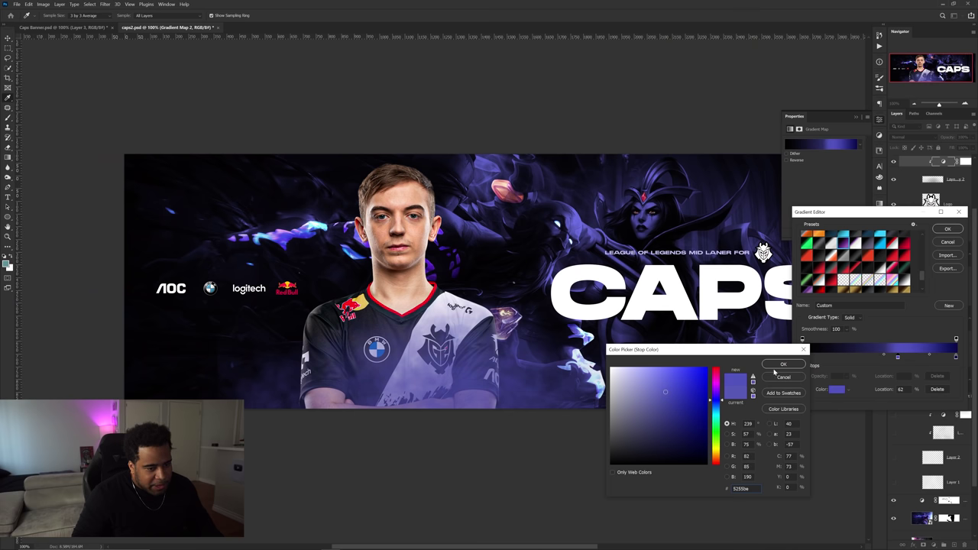
click(781, 365)
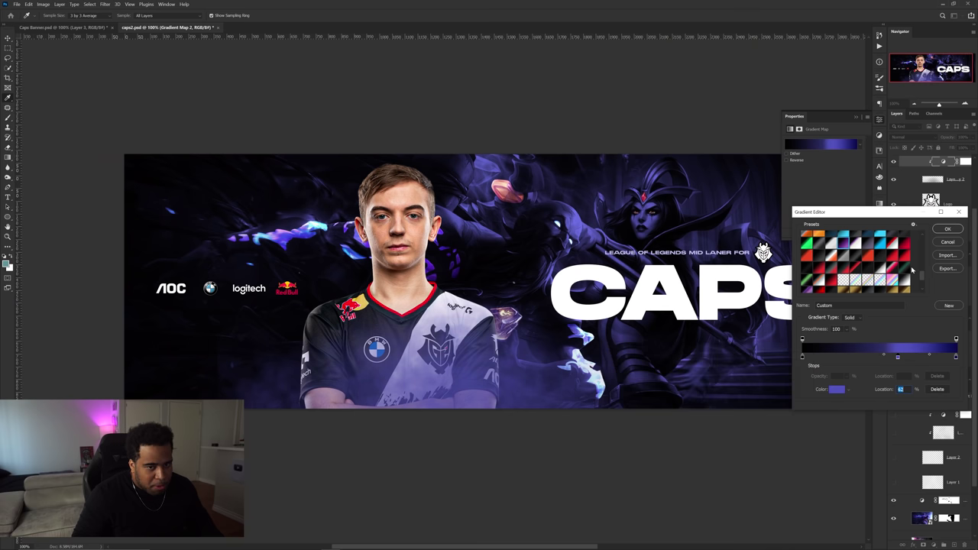
click(946, 229)
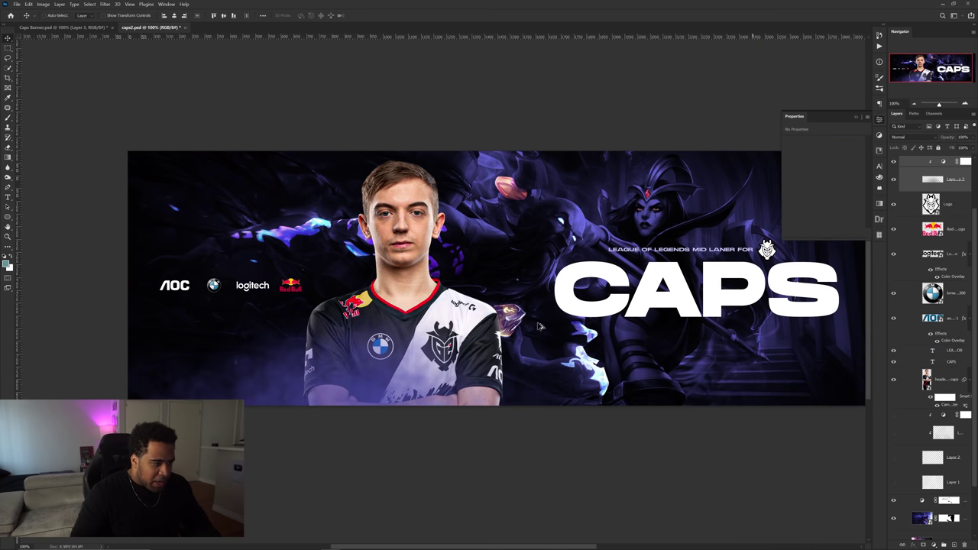
- Duplicate the fog layer and its gradient map towards the right and put the copies behind the player cutout
drag(424, 360, 565, 375)
scroll(556, 392, down, 1)
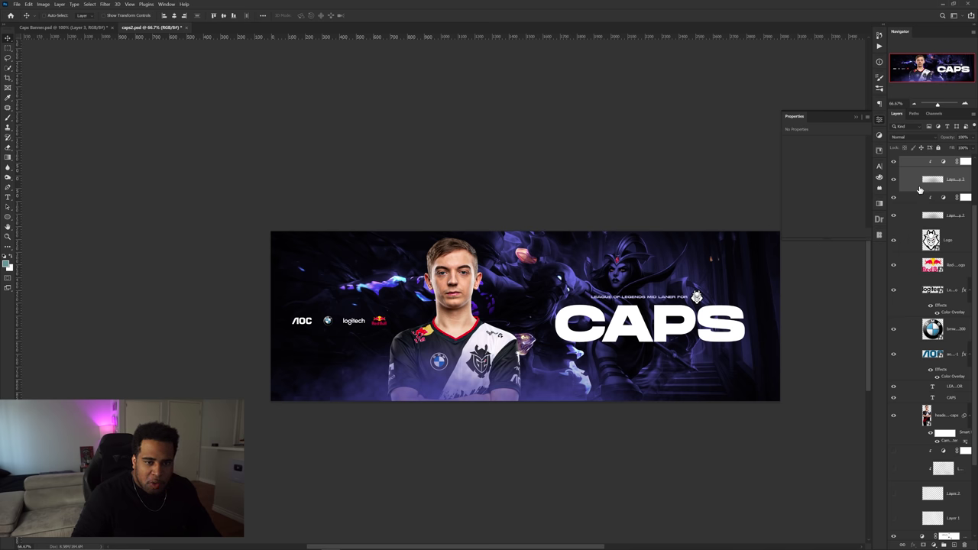
drag(922, 284, 927, 432)
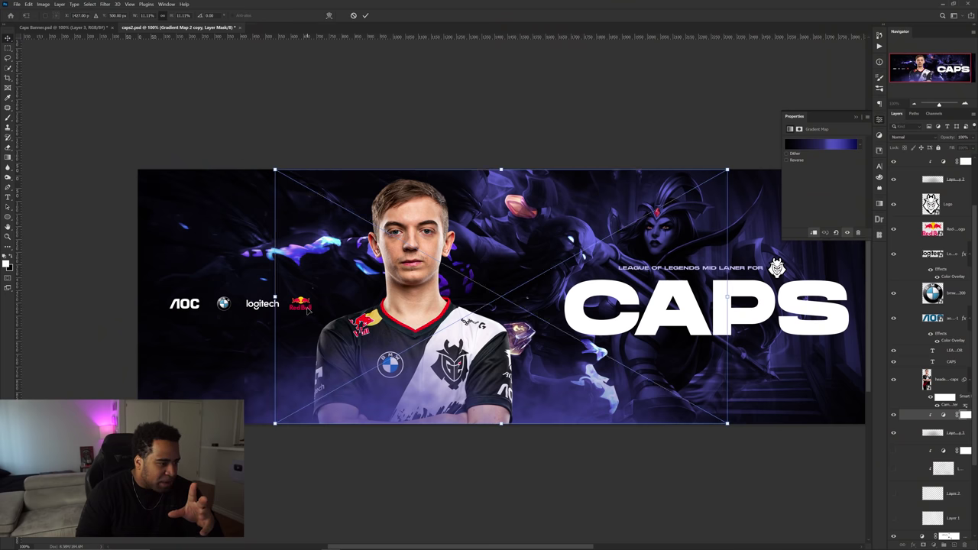
- Place the FootageCrate anime cloud smoke image behind the player cutout and flip it horizontally
key(Return)
key(ctrl+t)
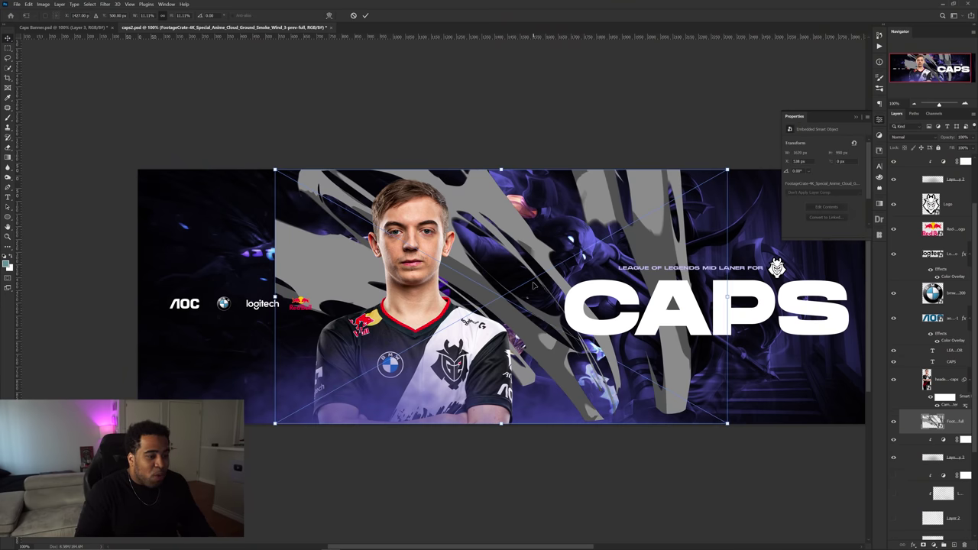
right_click(532, 281)
click(565, 399)
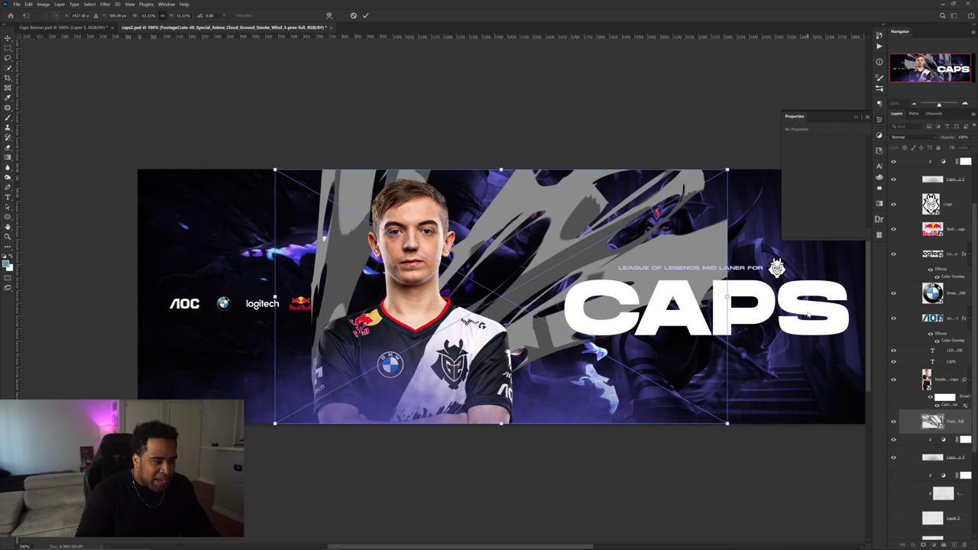
- Scale the smoke image to about 24%, rotate it to about 61.7° and place it across the banner's left half behind the player
drag(750, 235, 306, 118)
drag(382, 230, 71, 385)
drag(315, 409, 608, 229)
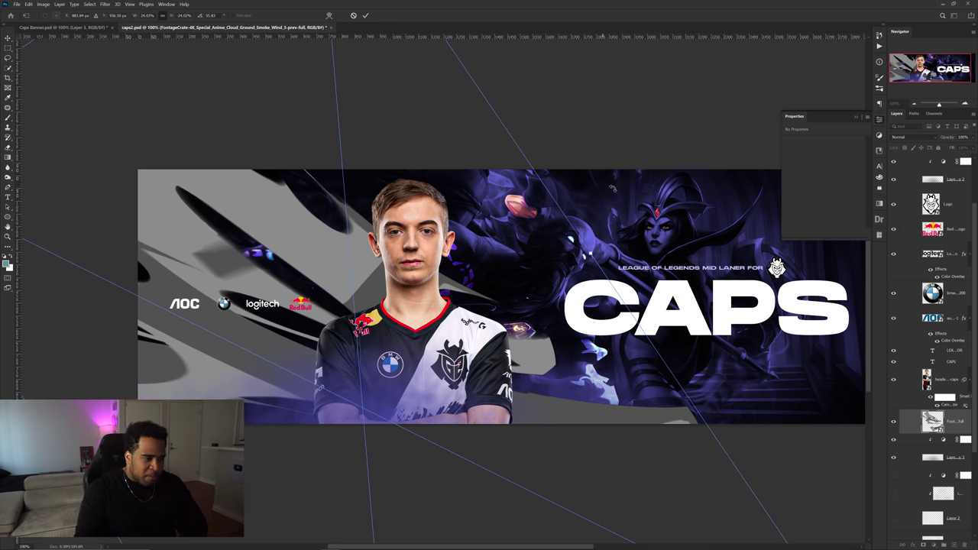
drag(611, 187, 637, 202)
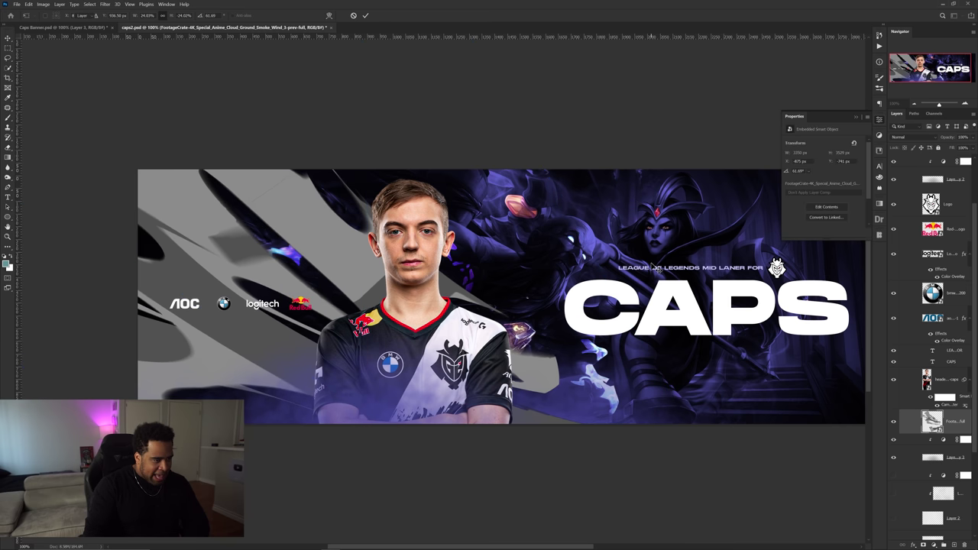
ctrl+click(743, 366)
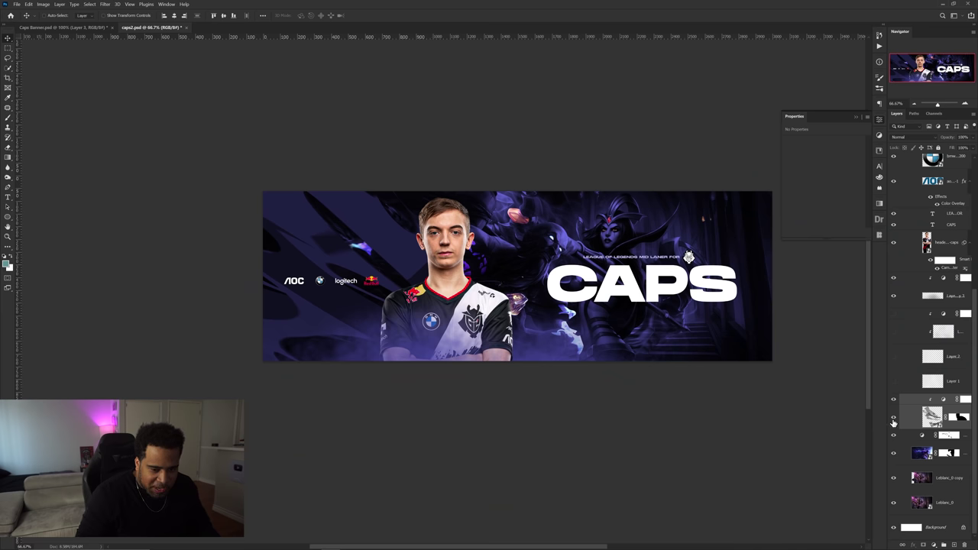
- Compare the banner with the tinted smoke layer hidden and shown, and examine how the smoke blends around the player and logos
click(893, 420)
click(893, 420)
drag(444, 274, 499, 285)
scroll(525, 277, up, 1)
drag(401, 314, 414, 331)
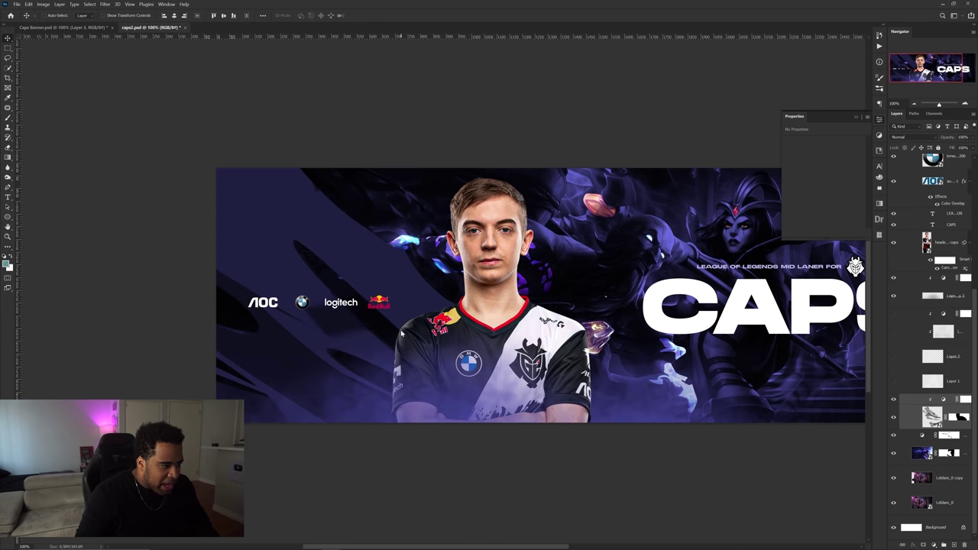
key(ctrl+z)
scroll(425, 327, down, 2)
drag(541, 348, 549, 204)
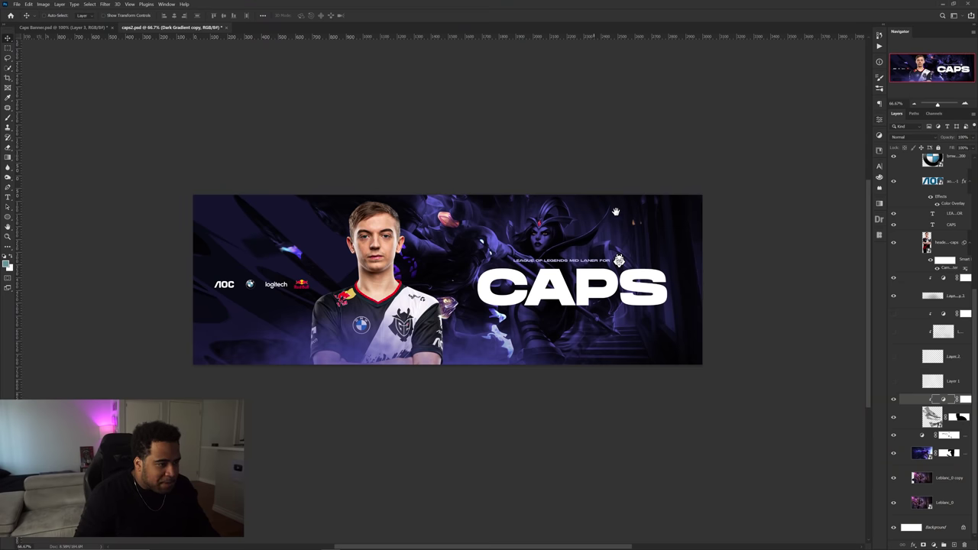
drag(616, 212, 669, 207)
drag(576, 240, 512, 237)
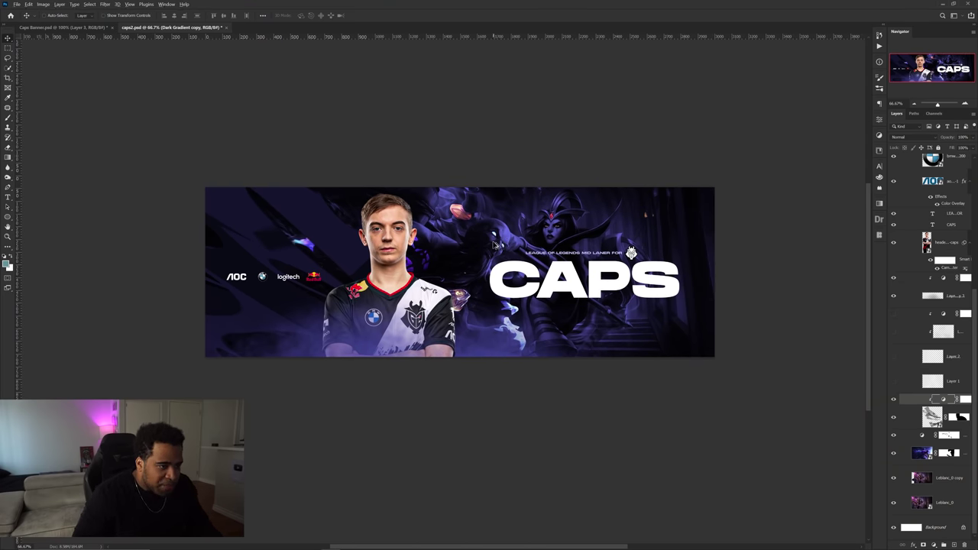
- Add a new blank layer at the top of the Subject group, above Layer 4
scroll(494, 245, up, 1)
scroll(942, 246, up, 5)
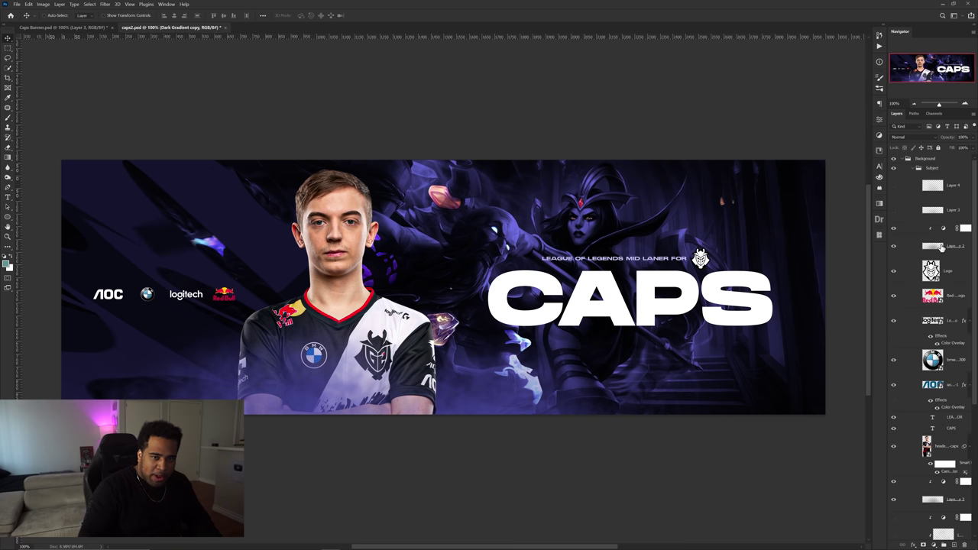
key(ctrl+shift+alt+n)
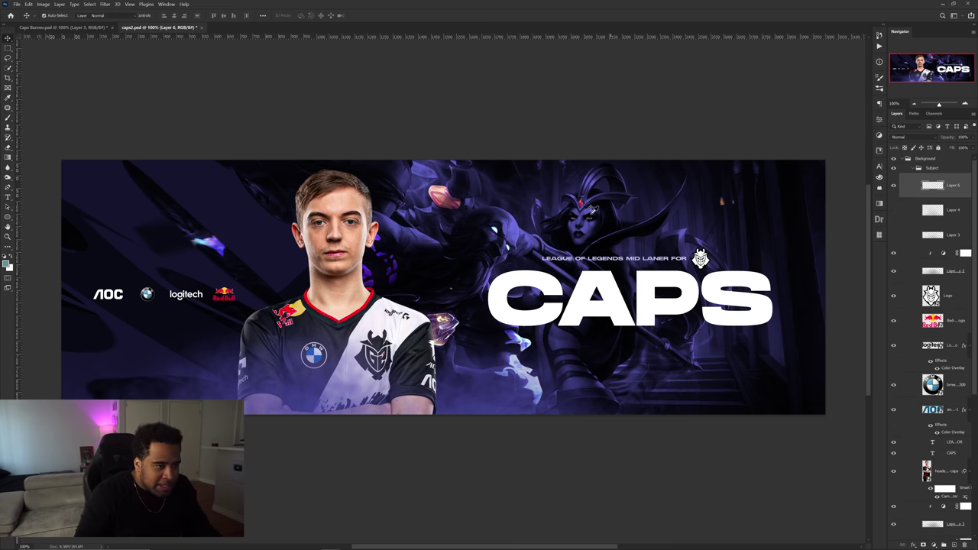